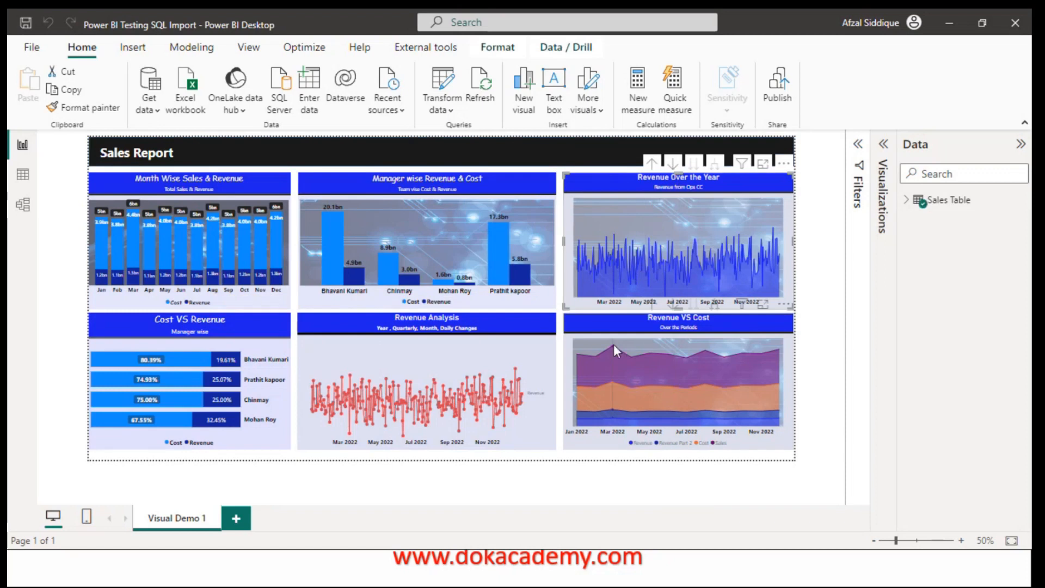
Step: Set the report page's canvas height to 1260 px in the page formatting settings
click(639, 326)
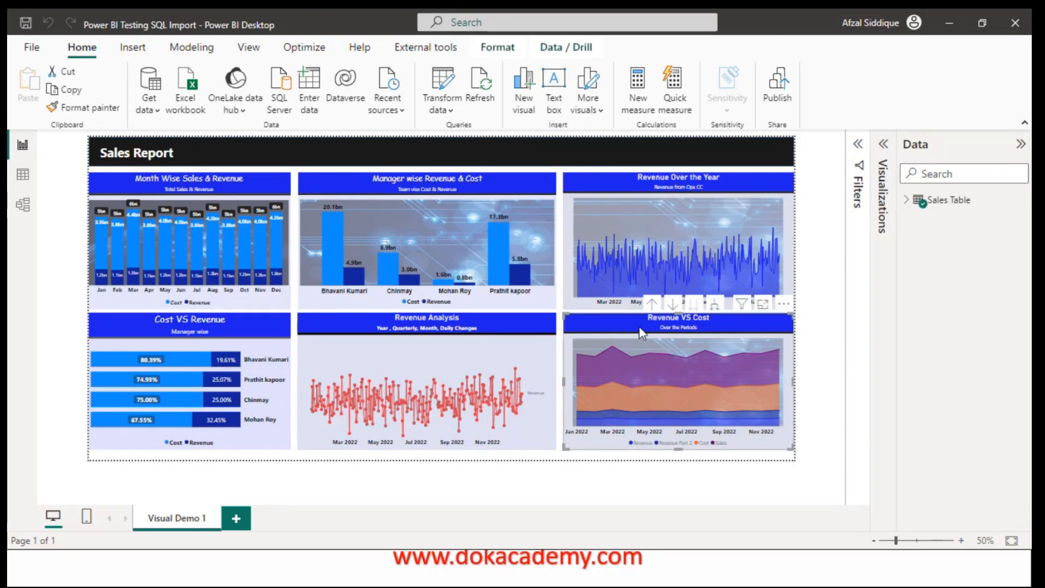
click(615, 473)
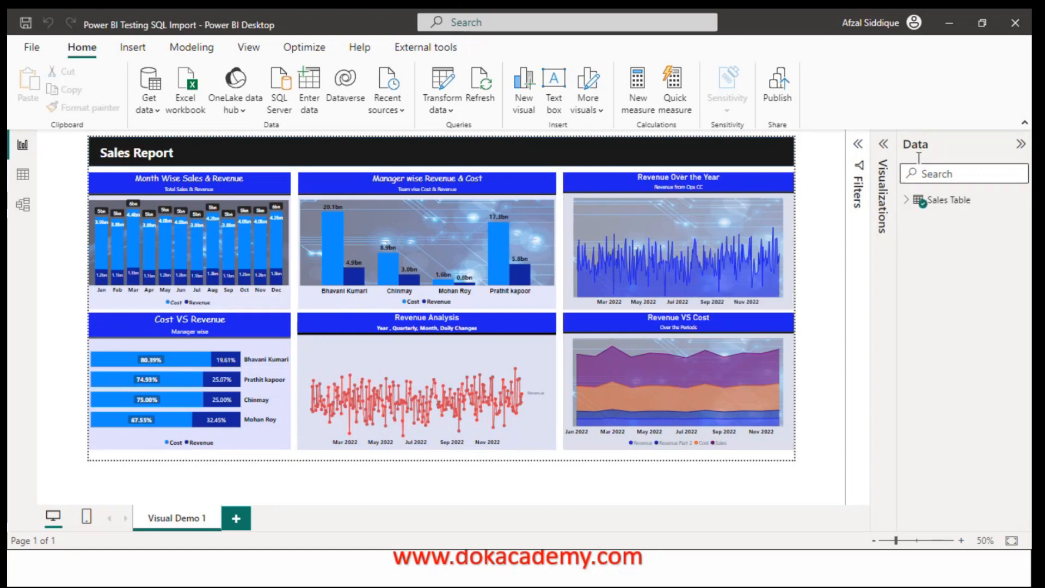
click(884, 146)
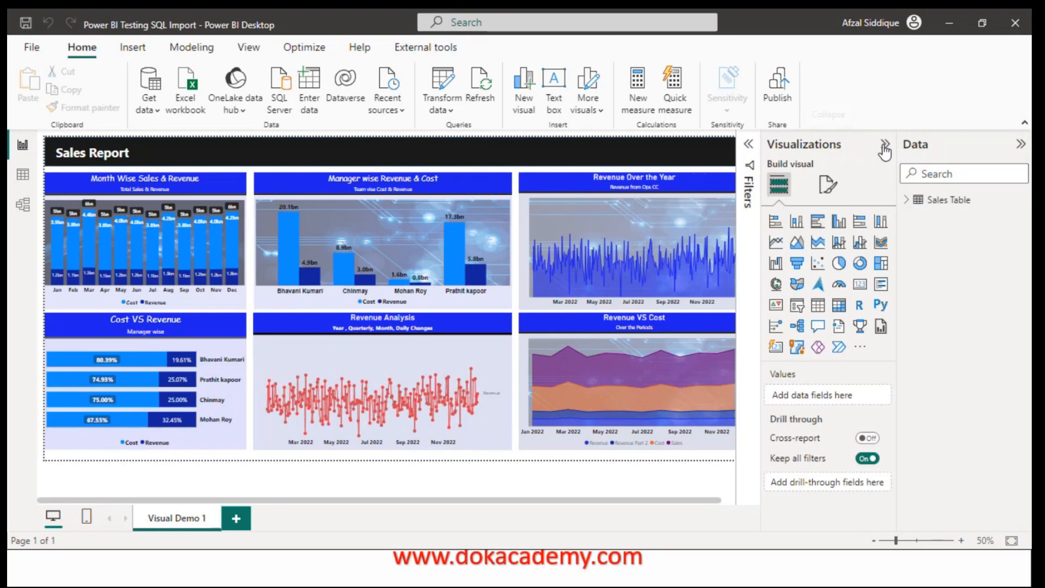
click(829, 185)
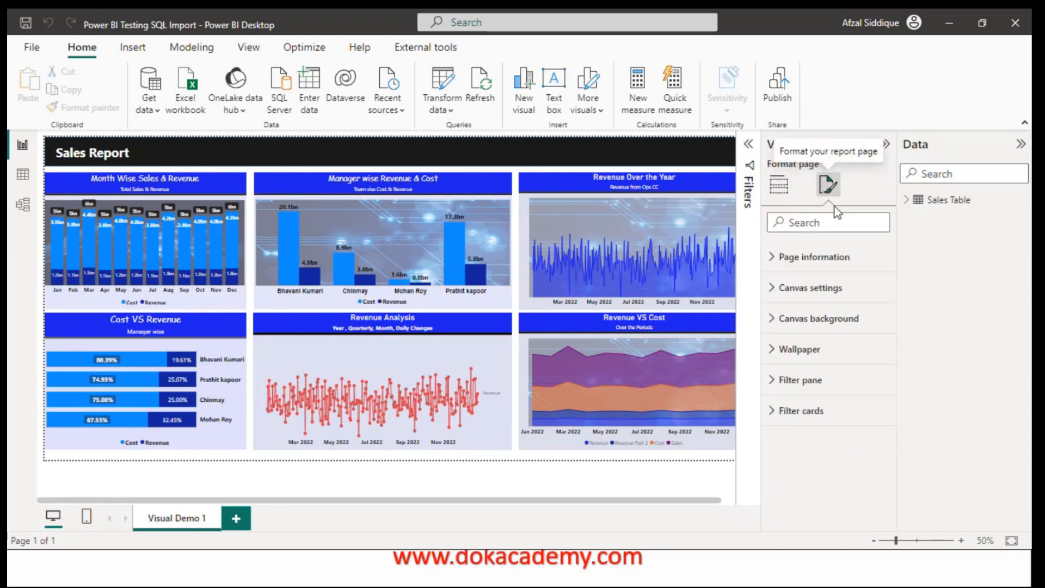
click(772, 290)
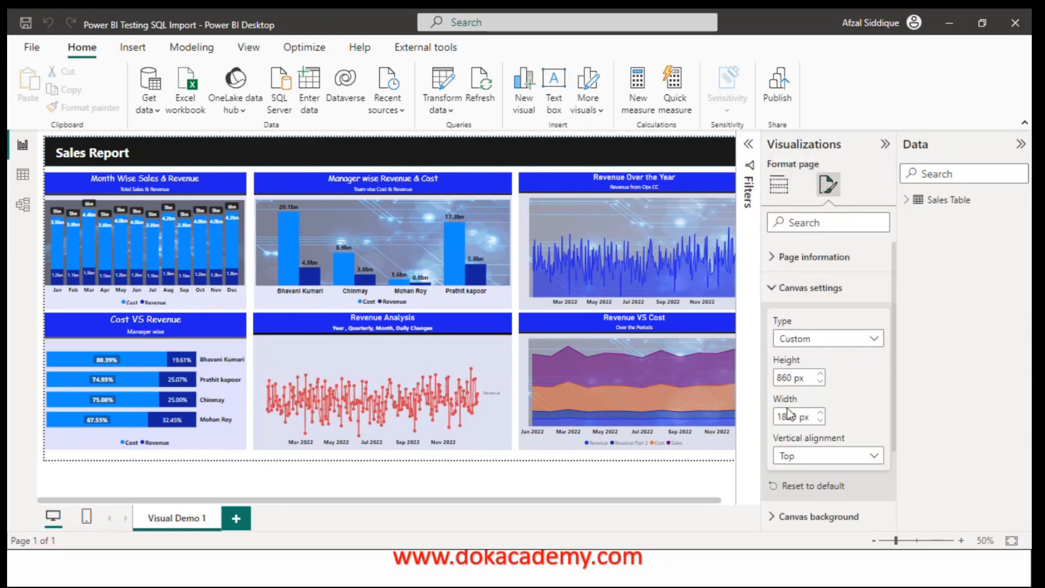
double_click(782, 378)
click(782, 378)
key(BackSpace)
text(12)
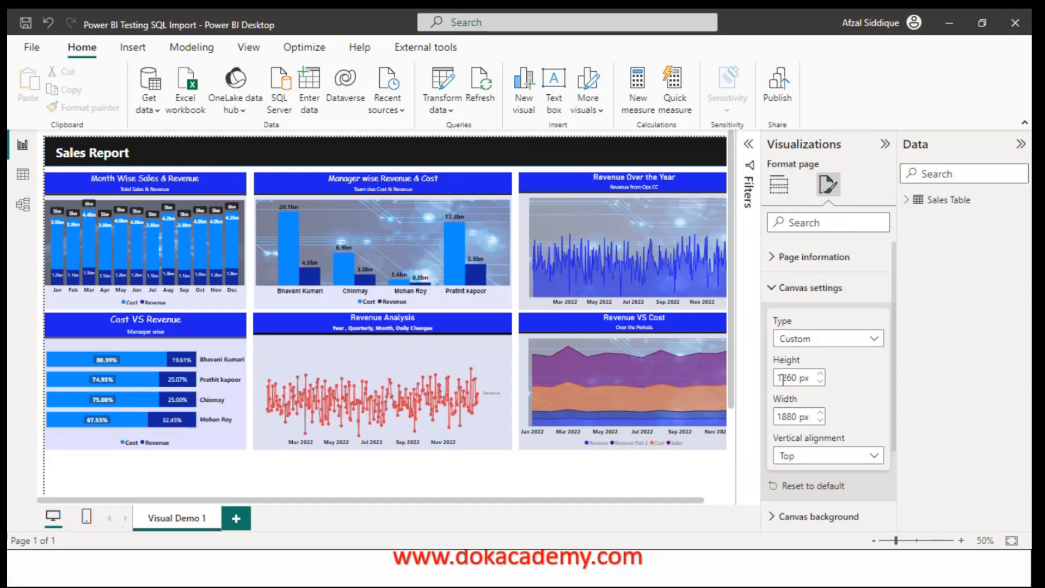
mouse_move(731, 326)
mouse_down()
mouse_move(741, 465)
mouse_move(740, 336)
mouse_up()
Step: Drill up the Revenue Analysis line chart from daily to monthly level
click(363, 333)
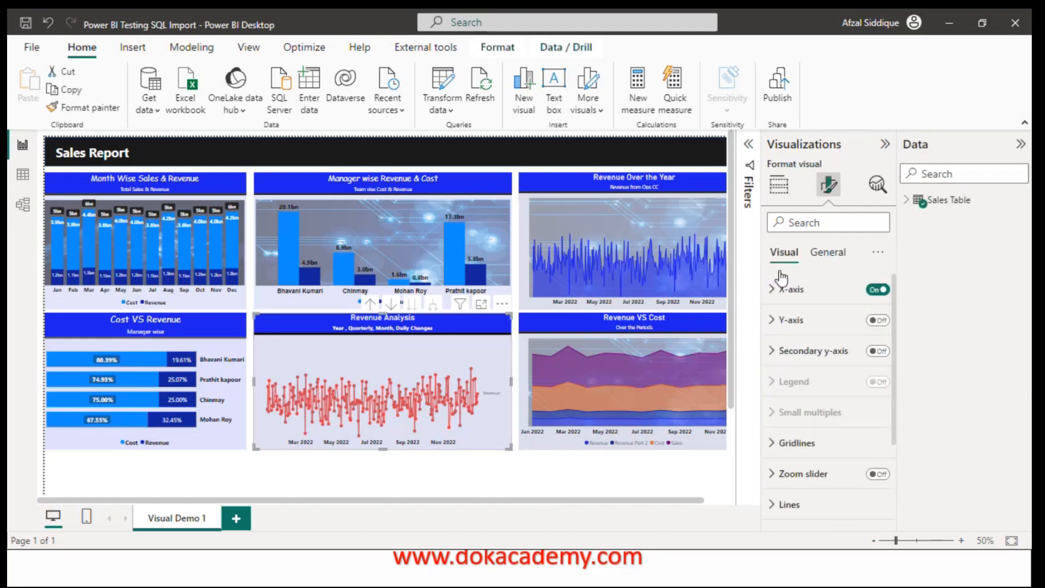
click(370, 303)
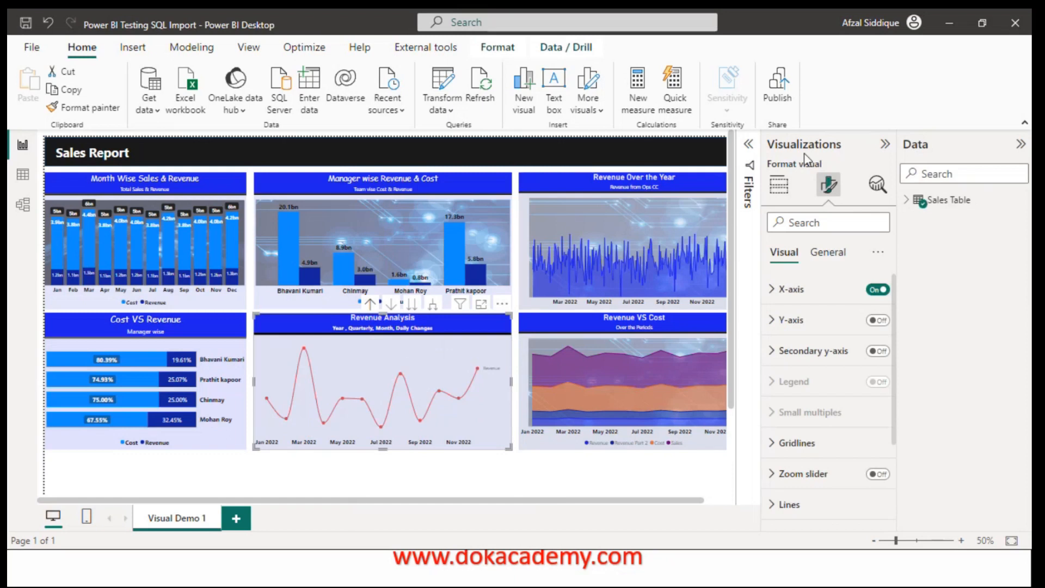
click(884, 144)
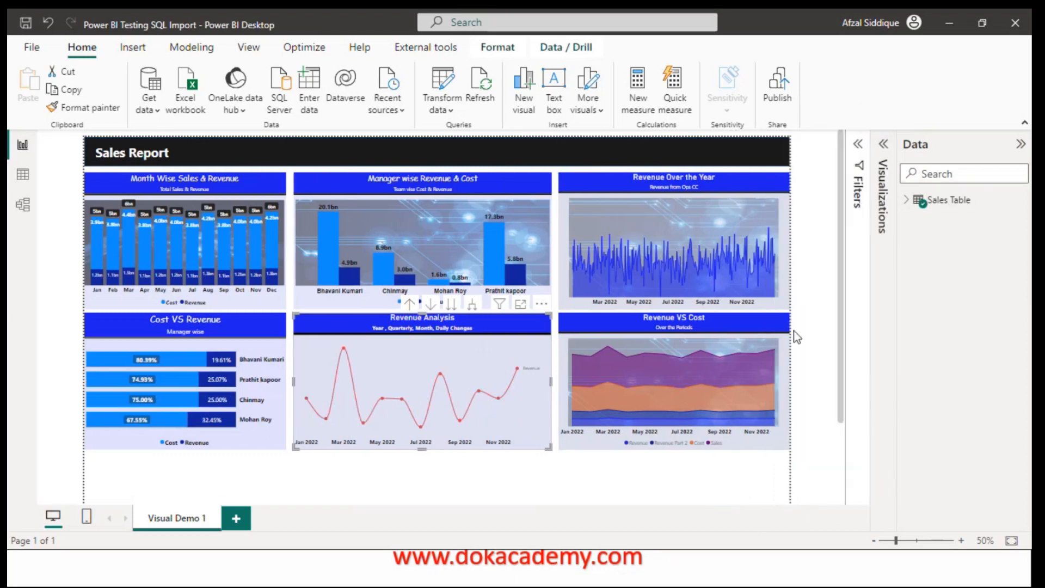
drag(840, 327, 858, 457)
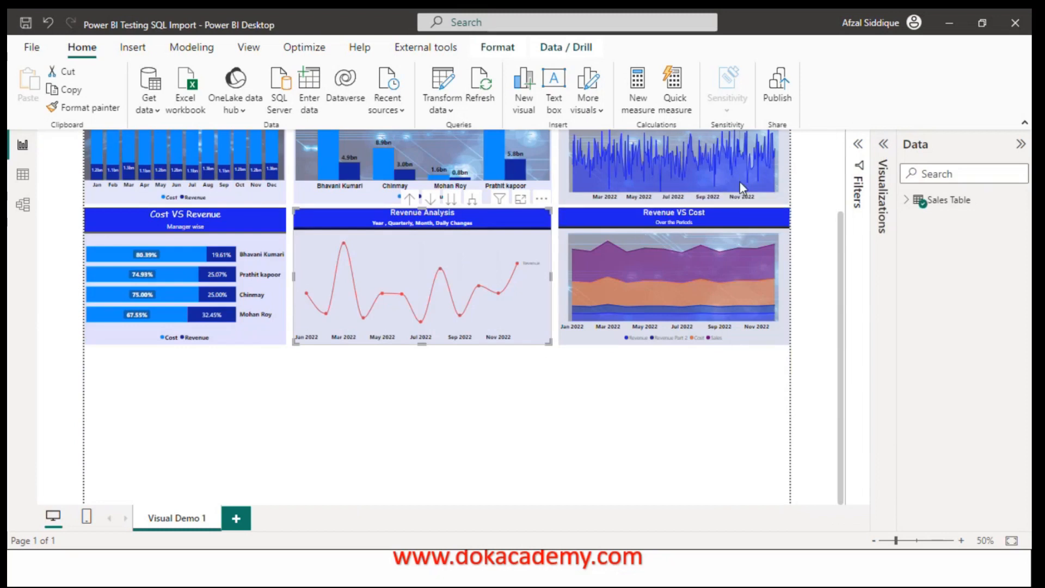
Step: Insert a blank line and clustered column chart in the empty canvas area below the Cost VS Revenue chart
click(883, 144)
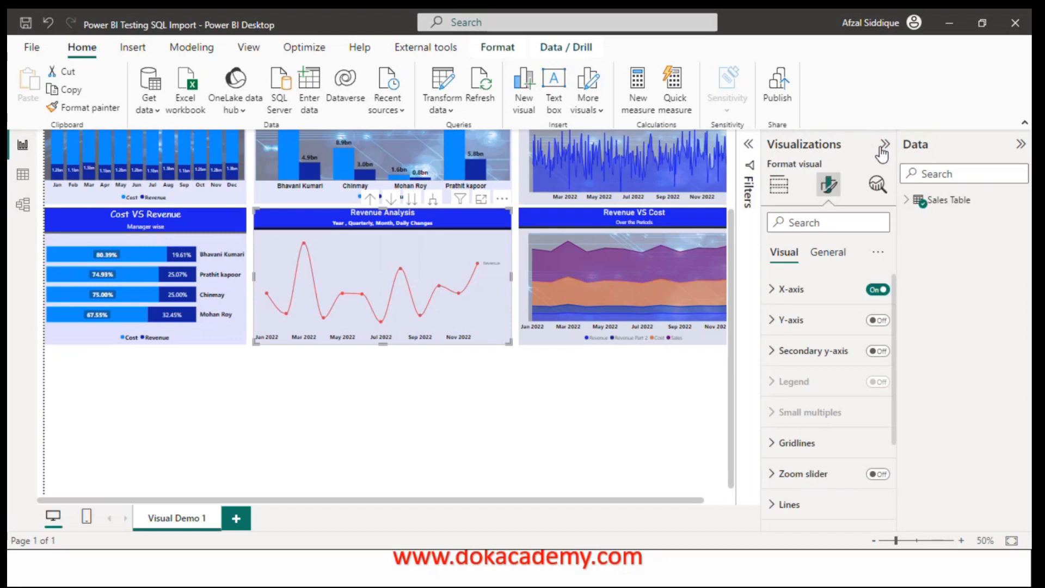
click(778, 185)
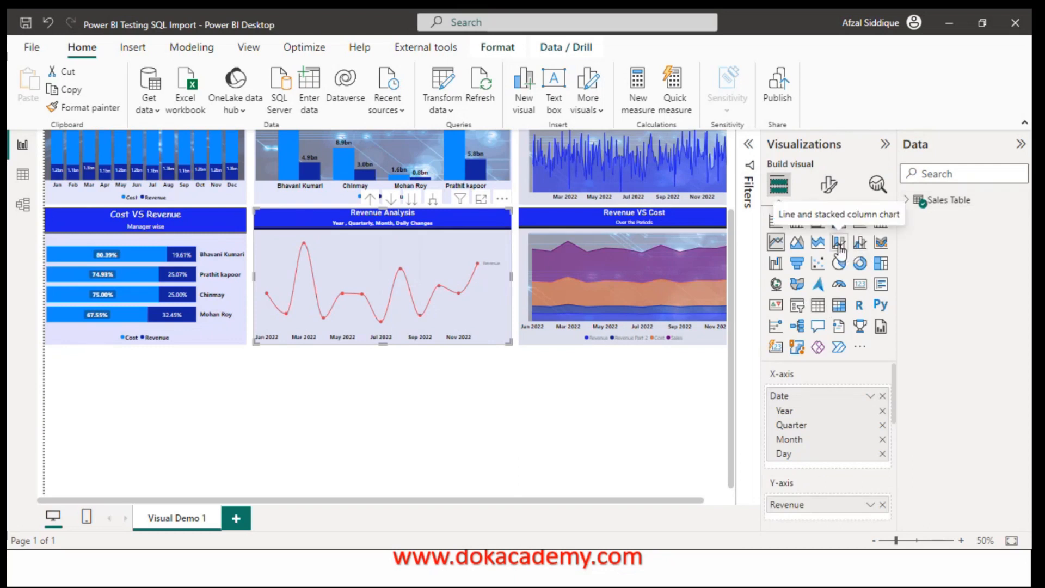
click(859, 246)
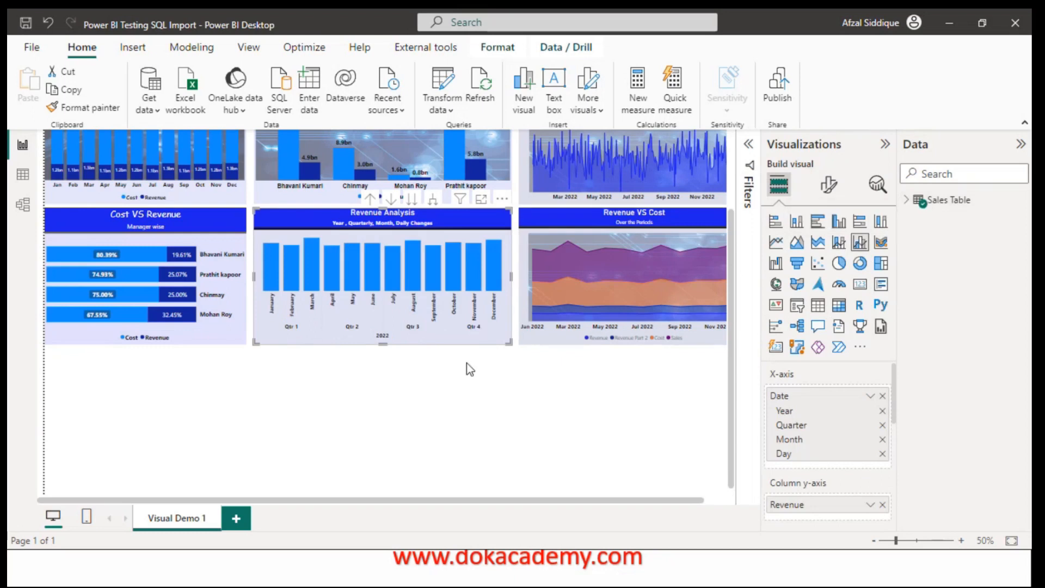
key(ctrl+z)
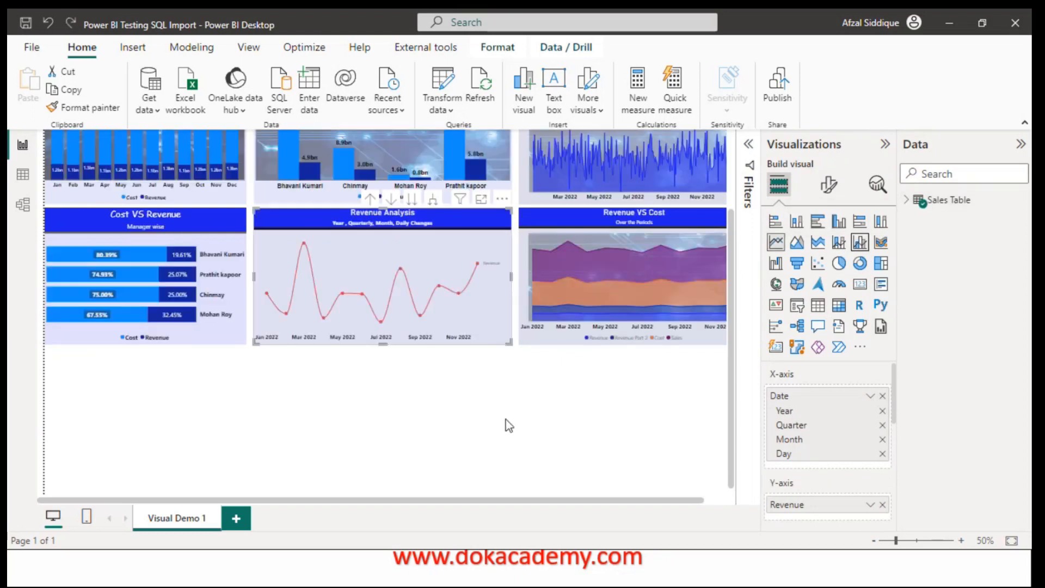
click(860, 243)
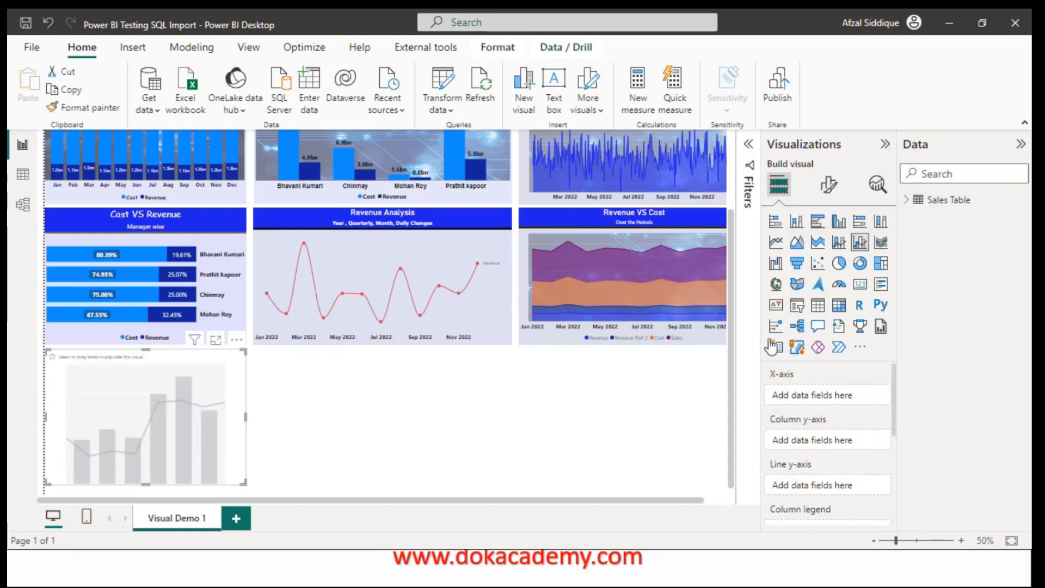
Step: Widen the blank combo chart so it extends past the right edge of the Cost VS Revenue chart
scroll(732, 449, down, 1)
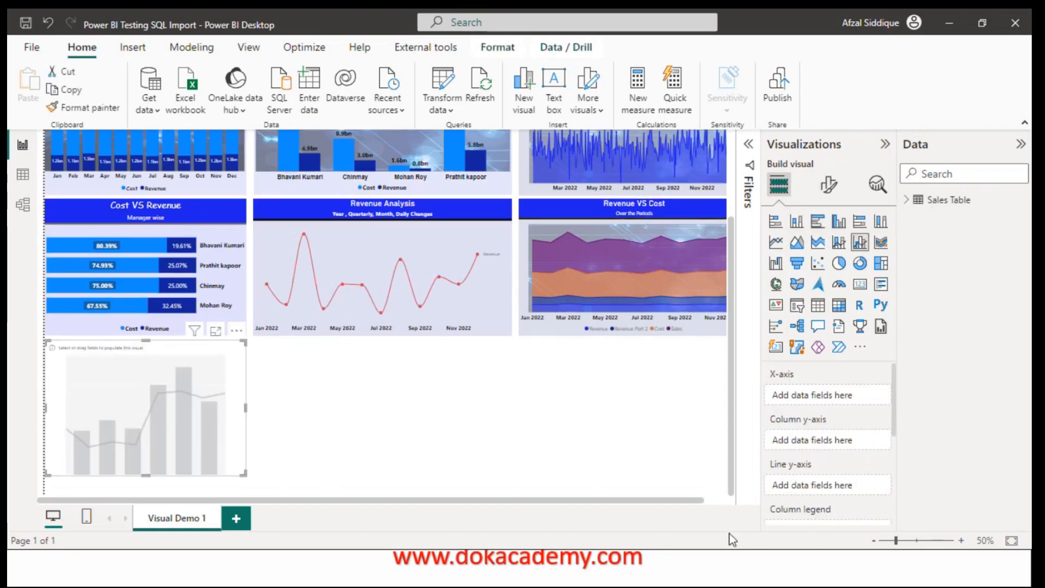
drag(183, 416, 168, 419)
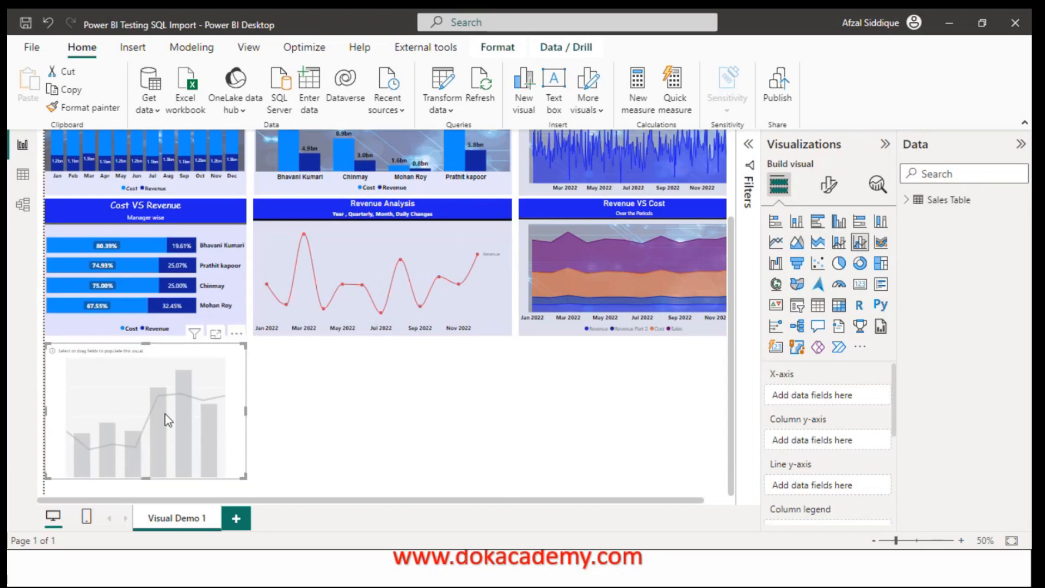
click(358, 421)
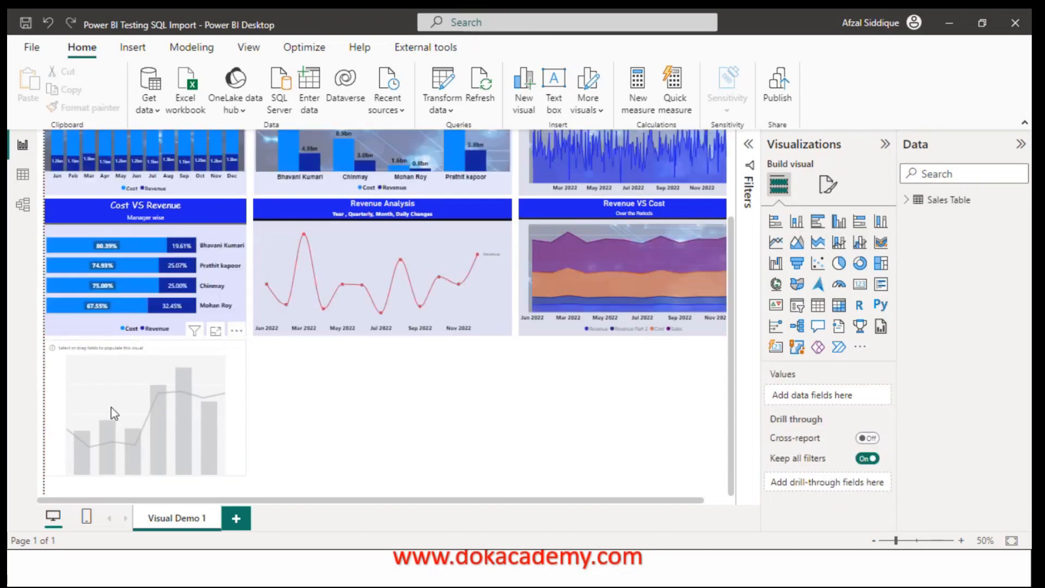
click(222, 402)
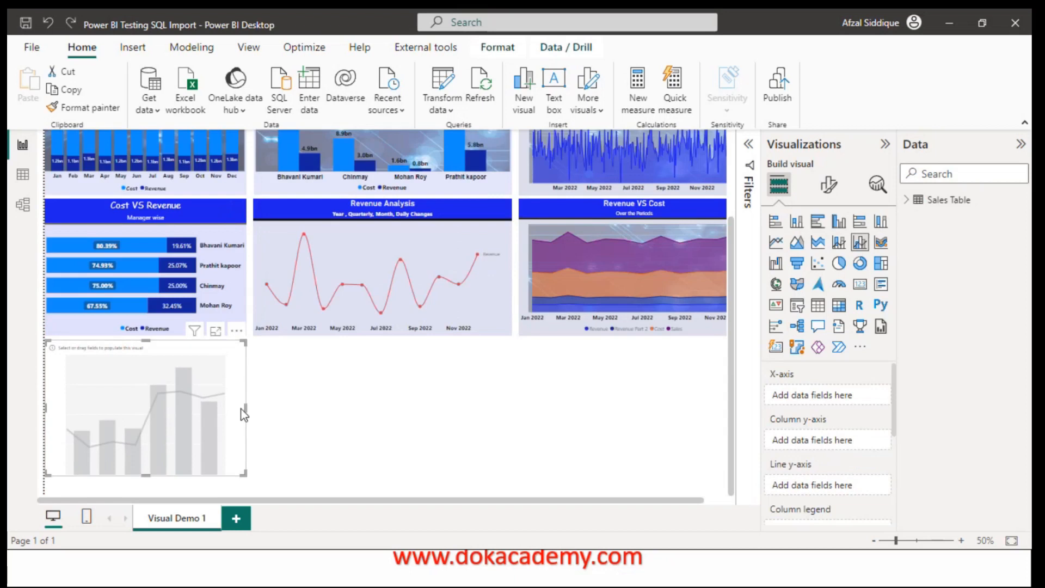
drag(245, 407, 301, 406)
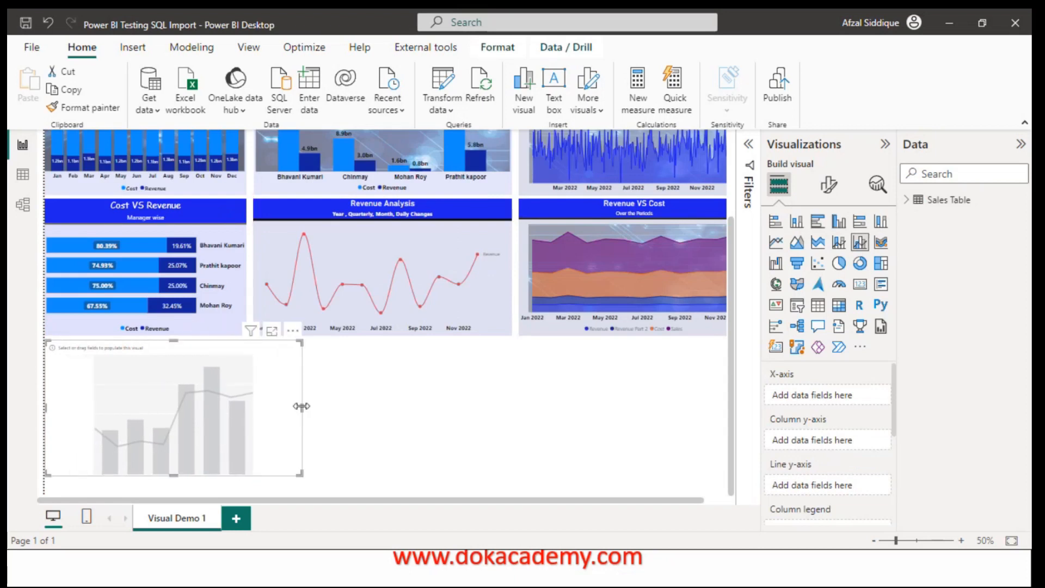
Step: Plot Cost on the new chart's column y-axis with Manager_Name from the Sales Table on the X-axis
click(907, 206)
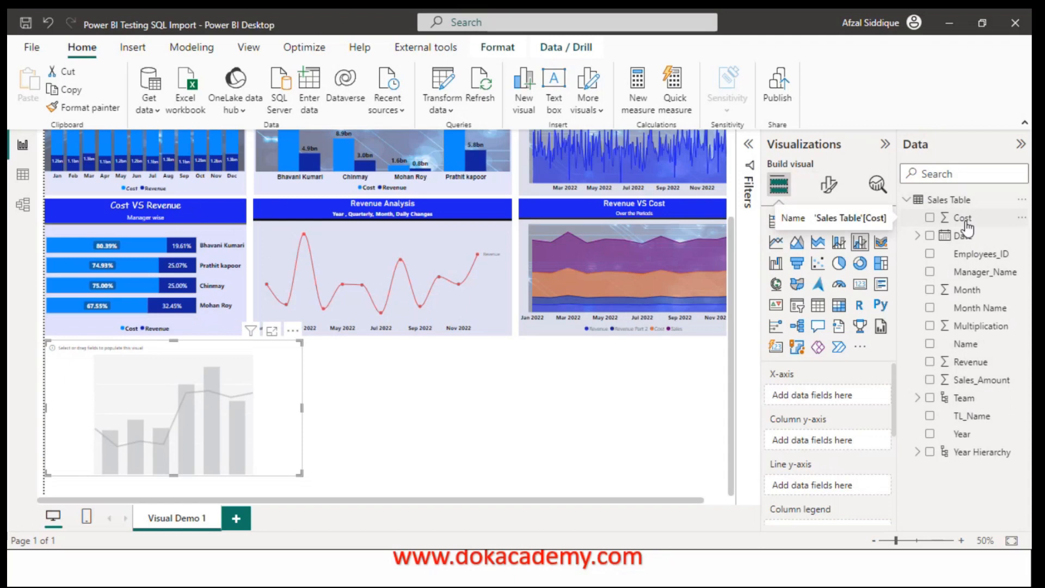
drag(966, 223, 819, 447)
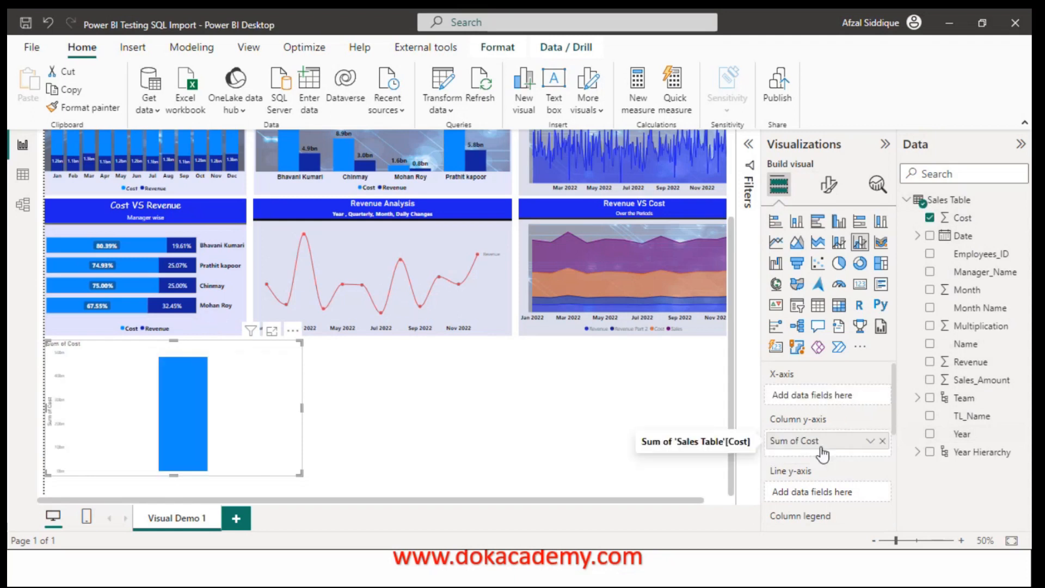
mouse_move(893, 383)
mouse_down()
mouse_move(893, 437)
mouse_move(888, 379)
mouse_up()
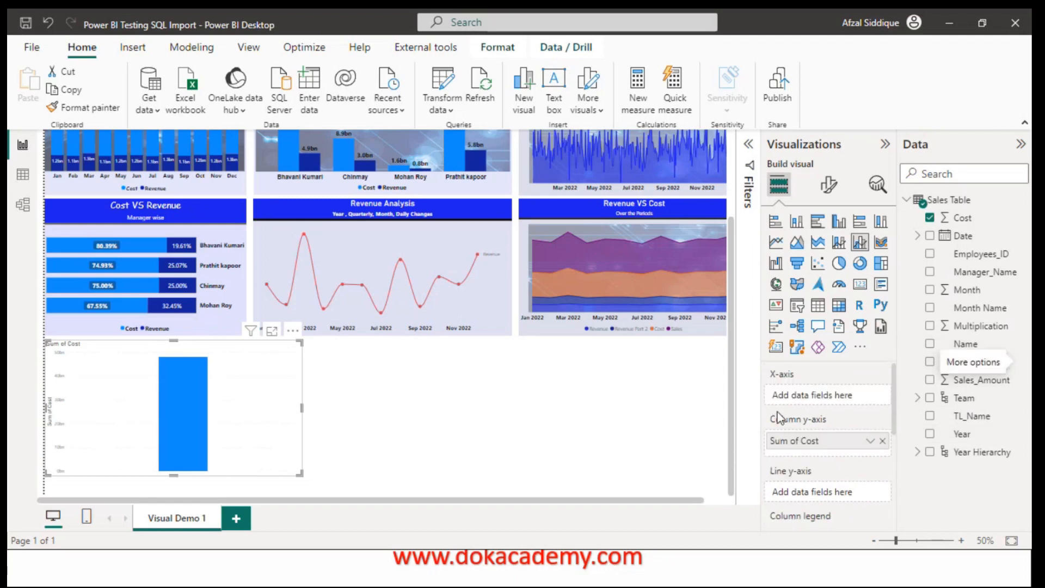
drag(874, 358, 822, 392)
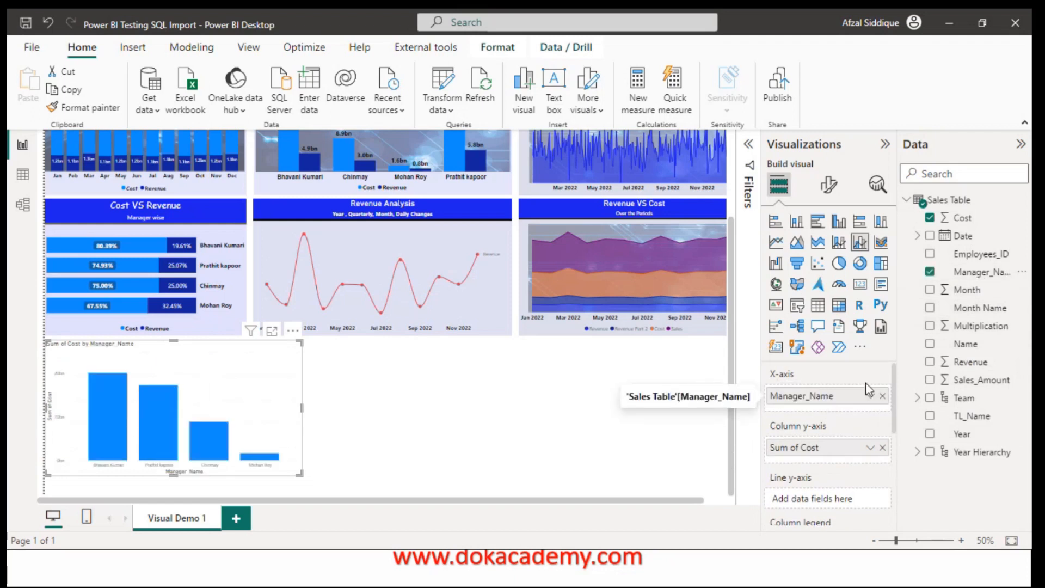
Step: Add Revenue to the chart's line y-axis and change its column y-axis field to Sales_Amount
drag(969, 362, 828, 499)
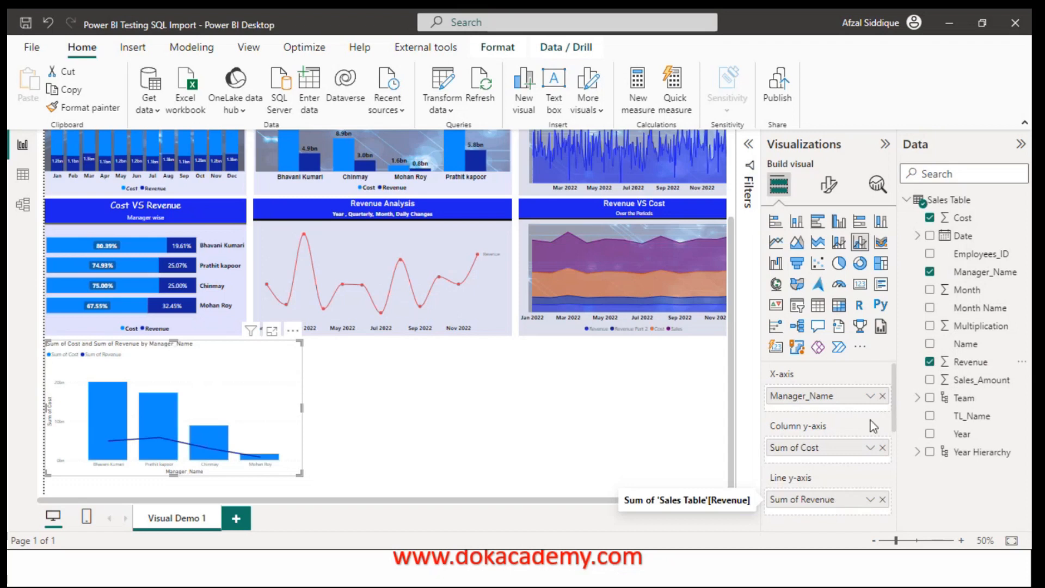
click(883, 448)
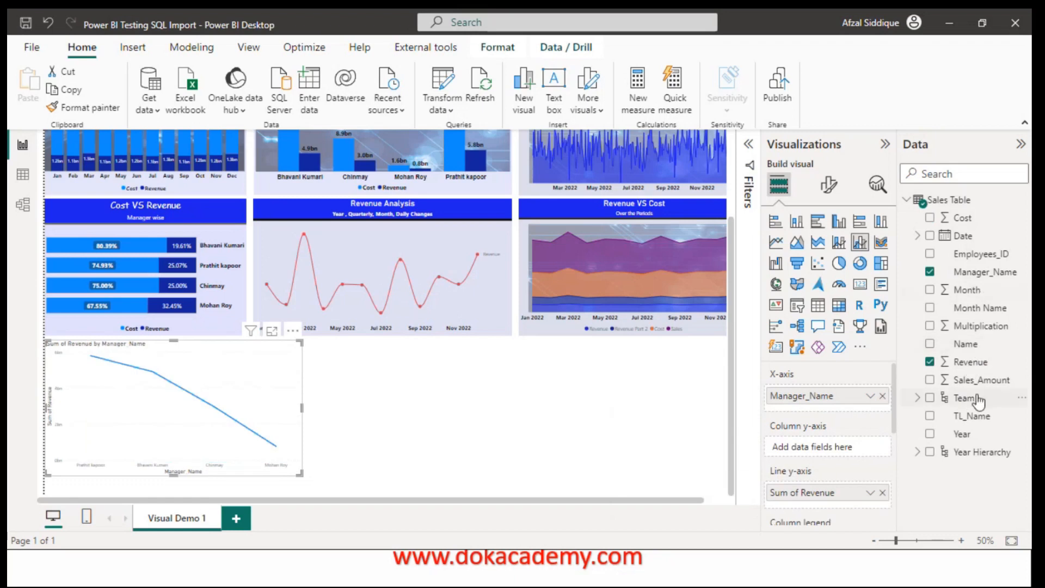
drag(978, 381, 837, 458)
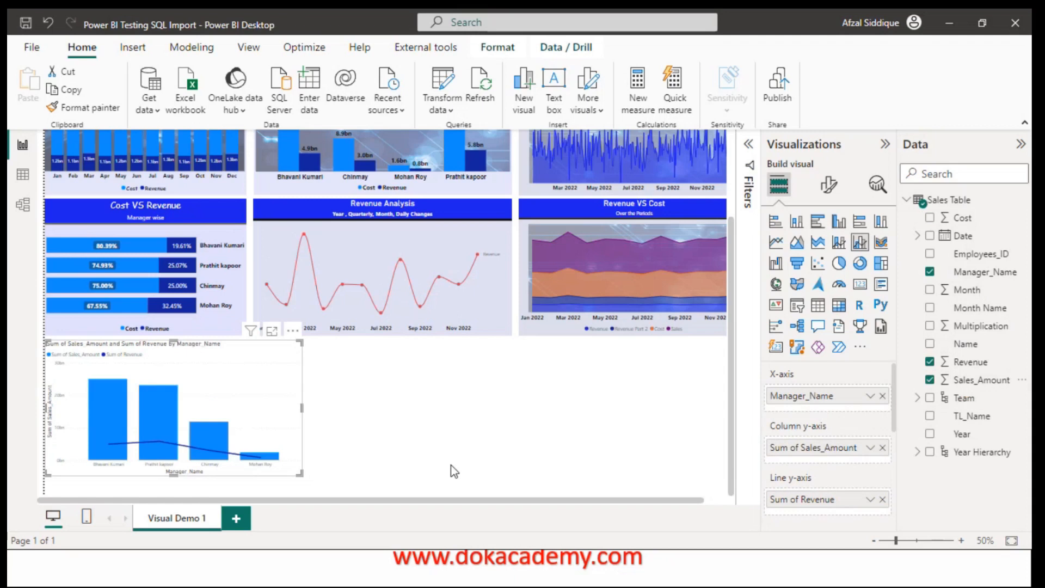
Step: Change the combo chart's title text to "Sales VS Revenue"
click(910, 540)
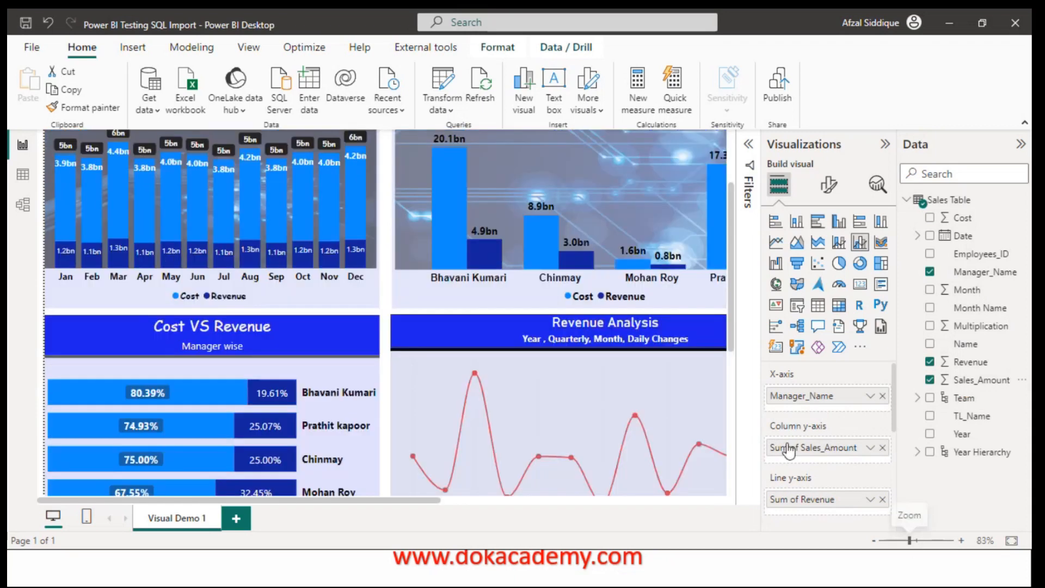
drag(732, 353, 737, 535)
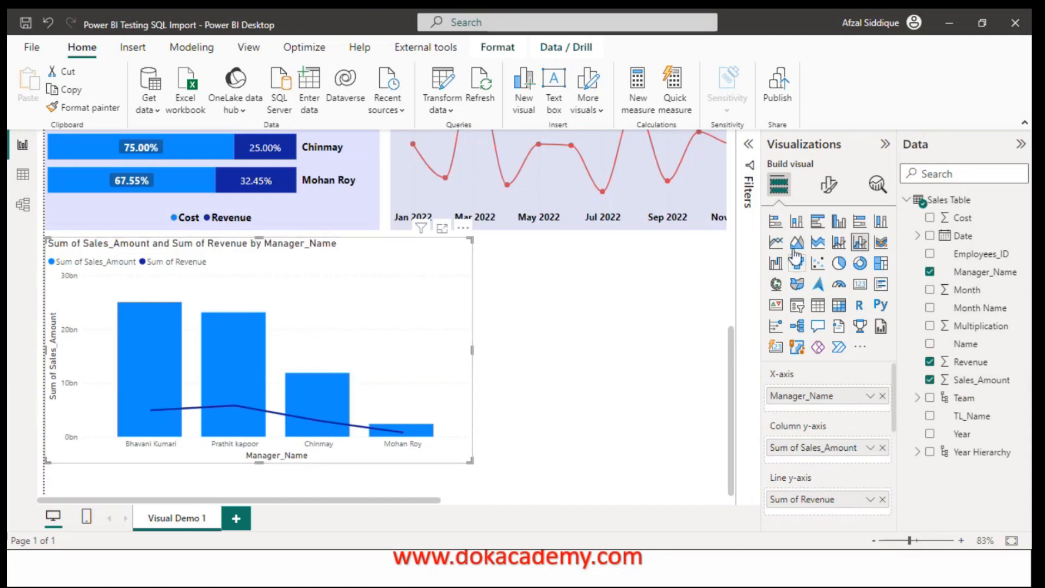
click(829, 188)
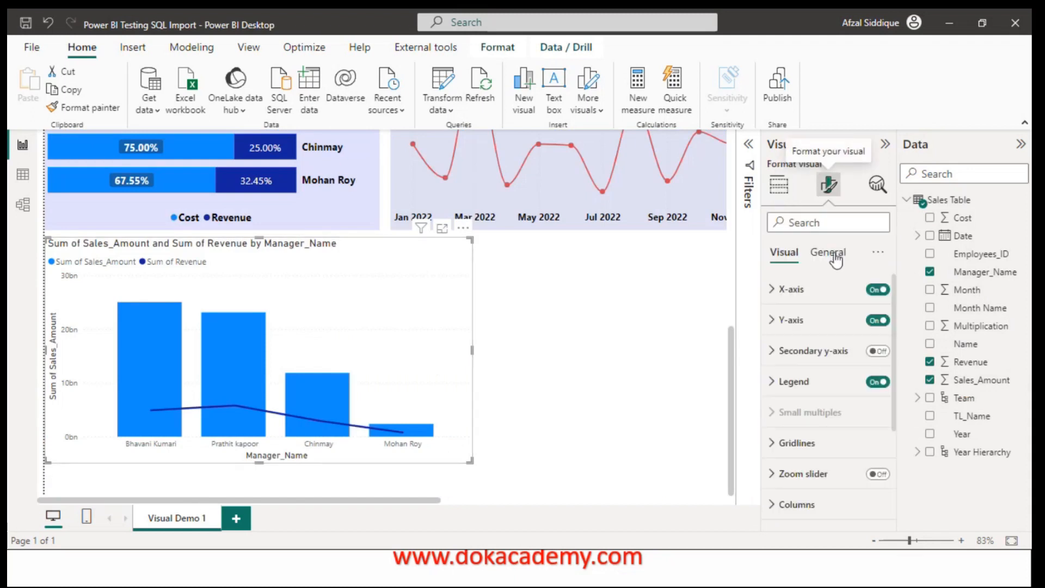
click(828, 255)
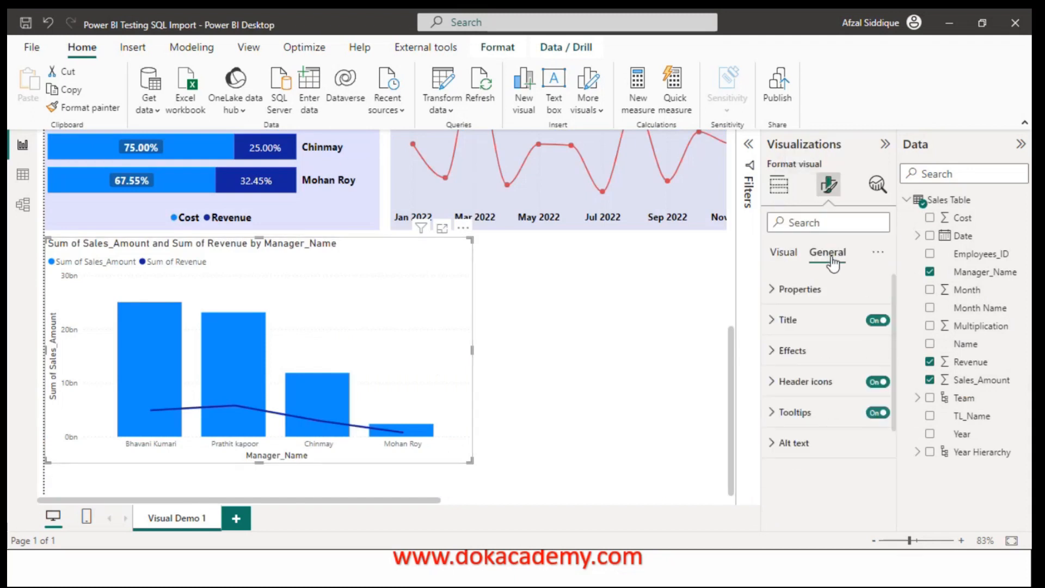
click(786, 318)
triple_click(834, 399)
key(BackSpace)
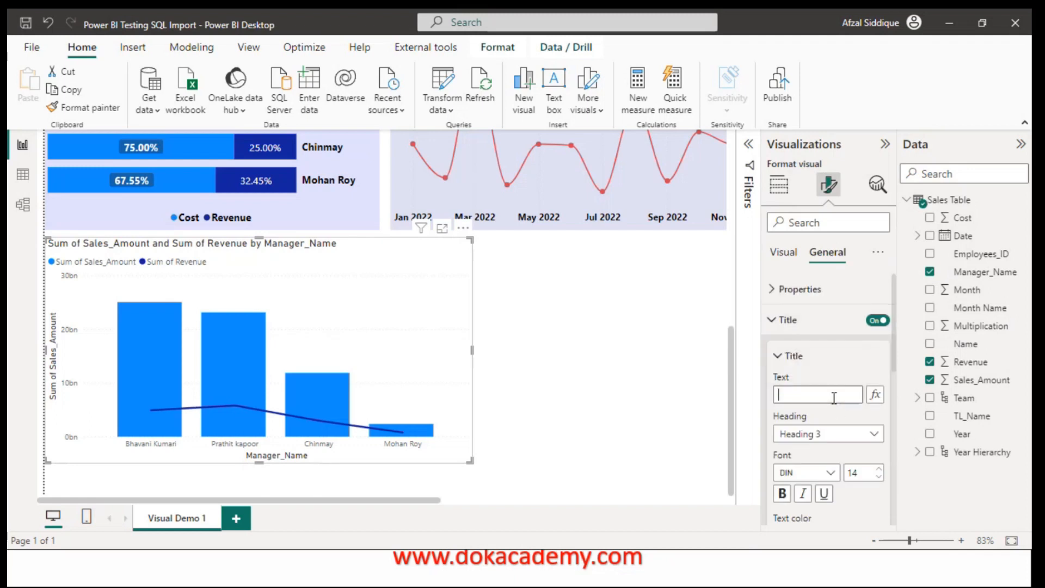
text(Sale)
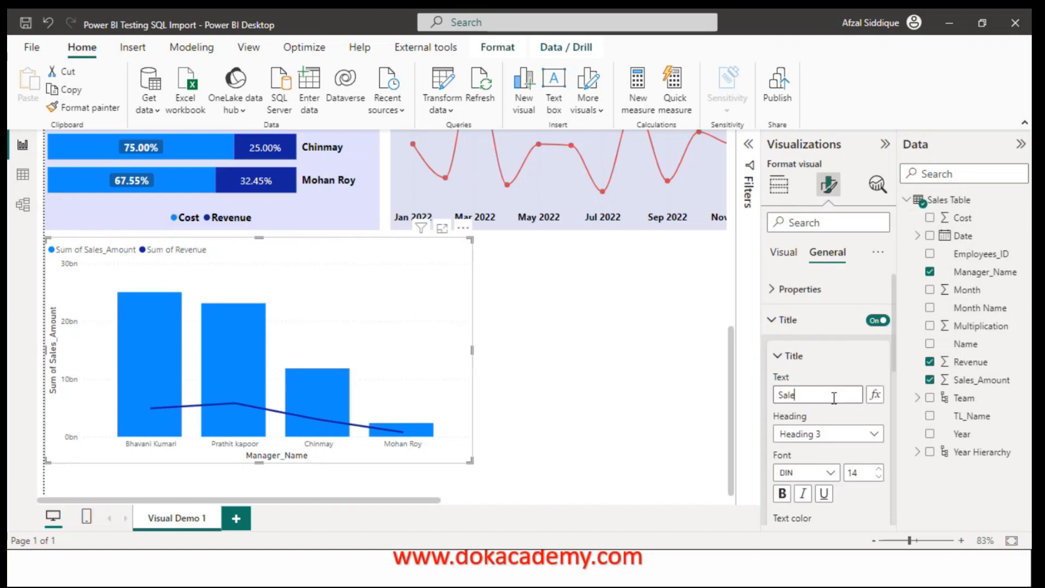
text(s VS Revenue)
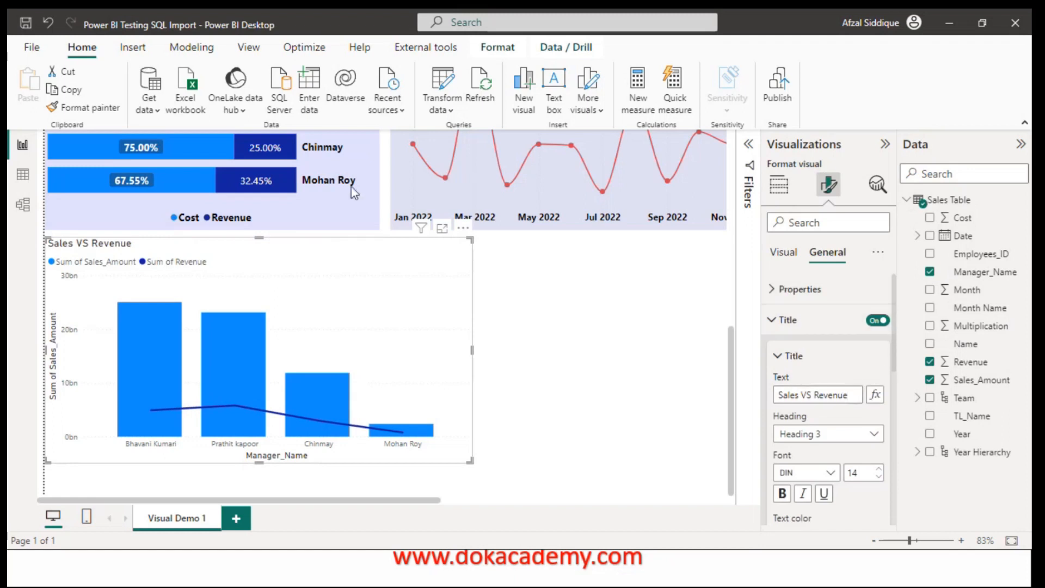
drag(732, 430, 729, 245)
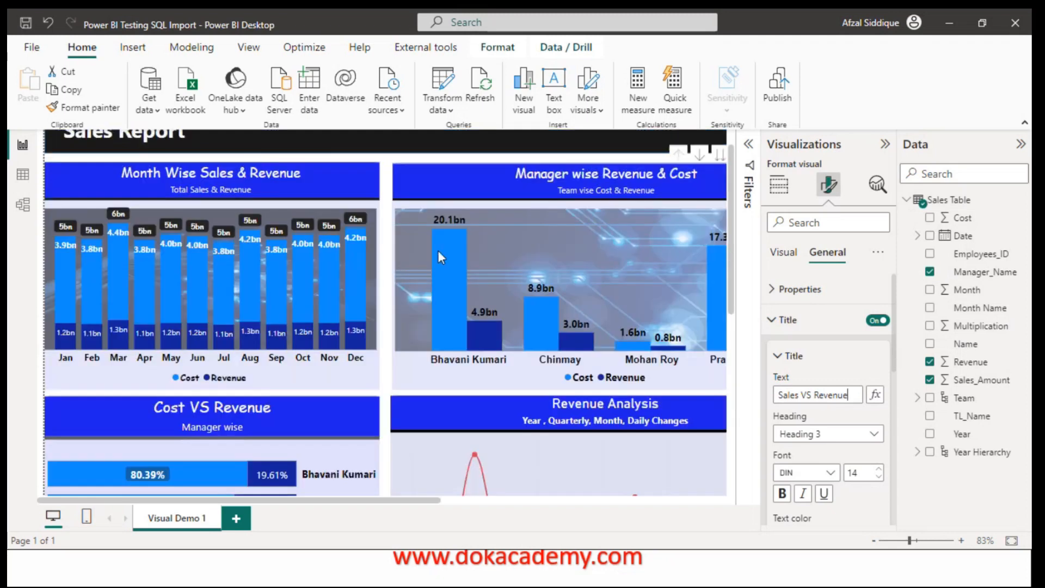
Step: Inspect the title background colour used by the Month Wise Sales & Revenue chart
click(253, 181)
click(828, 253)
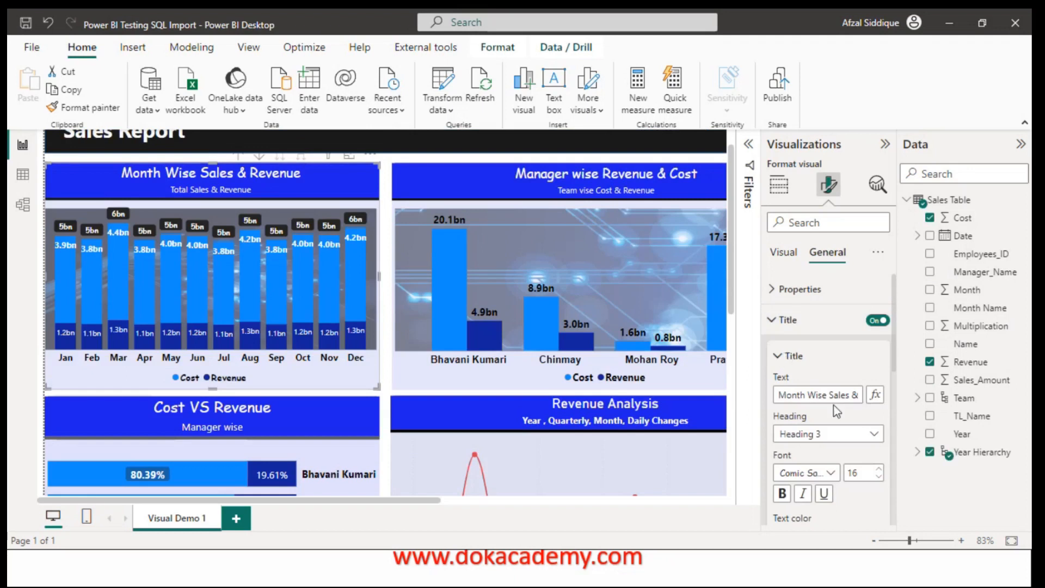
scroll(894, 364, down, 4)
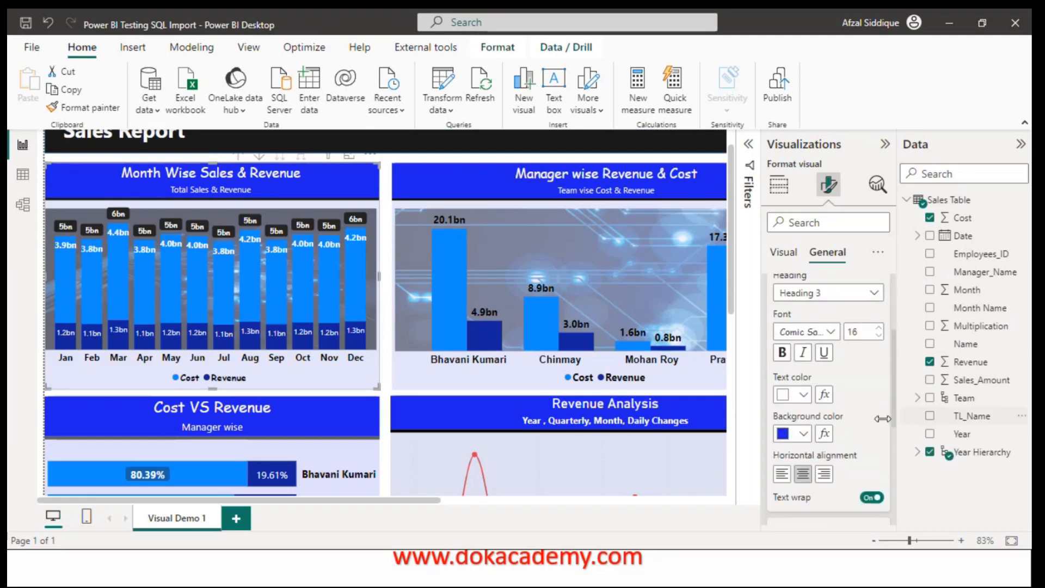
click(804, 434)
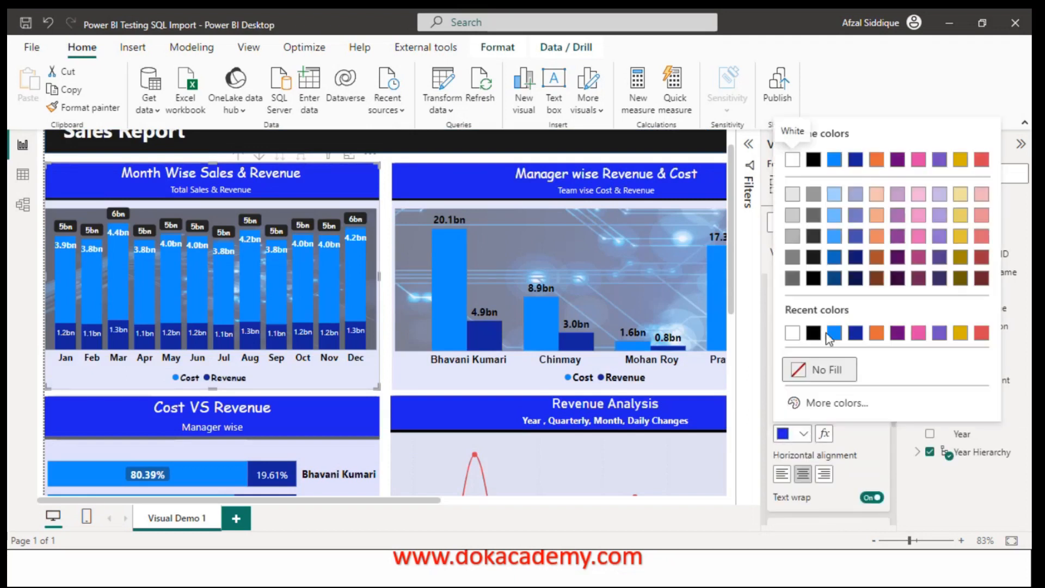
click(865, 449)
click(805, 434)
click(805, 433)
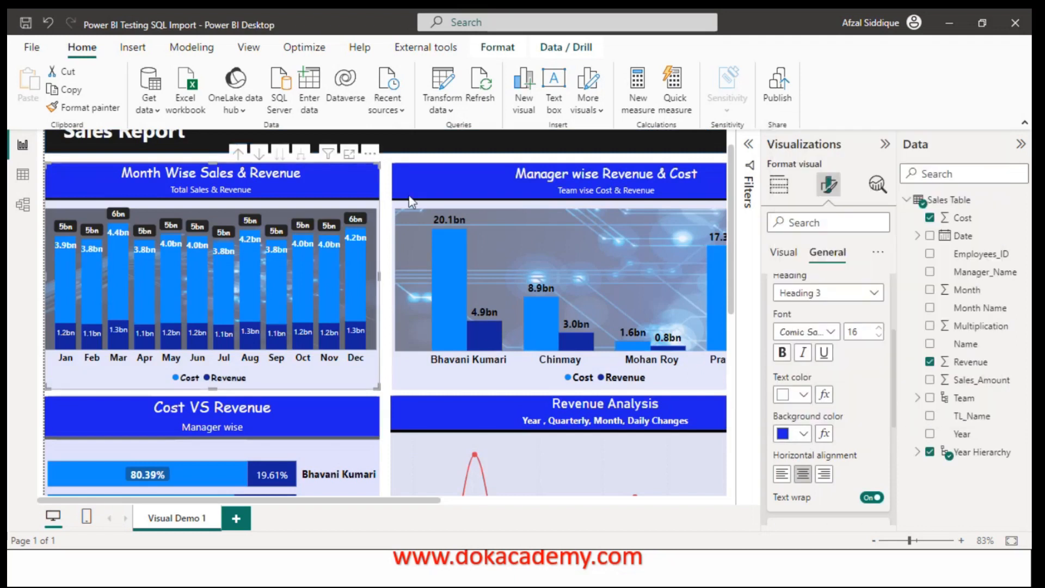
Step: Give the Sales VS Revenue chart's title the same bright blue background as the other charts' titles
scroll(312, 357, down, 5)
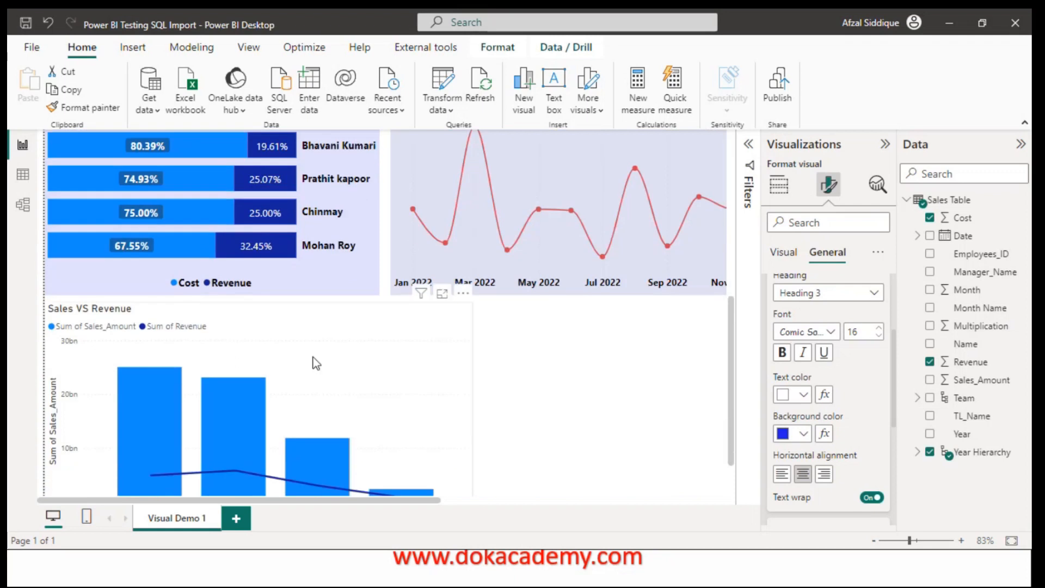
click(327, 363)
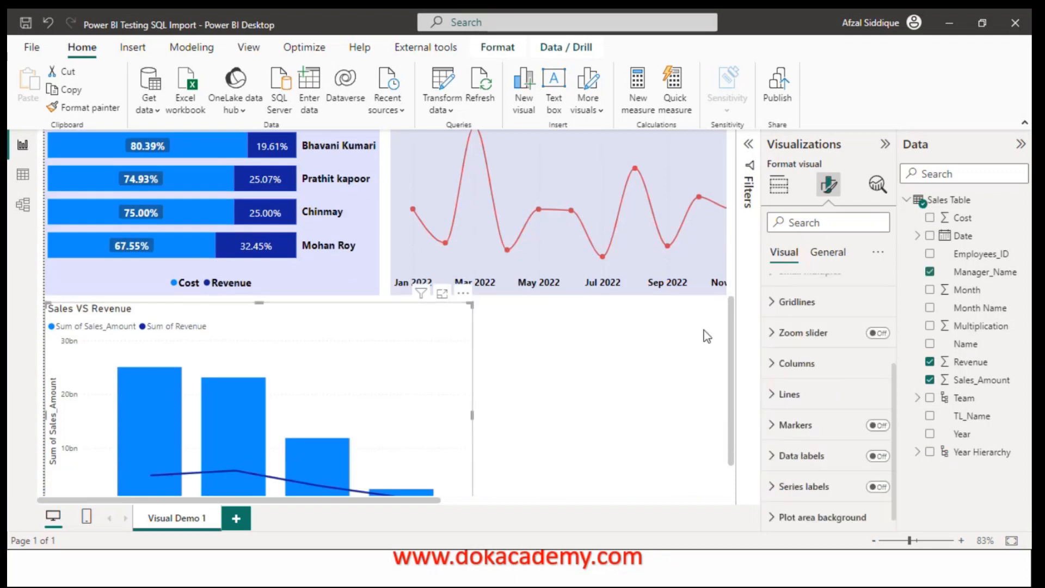
click(828, 252)
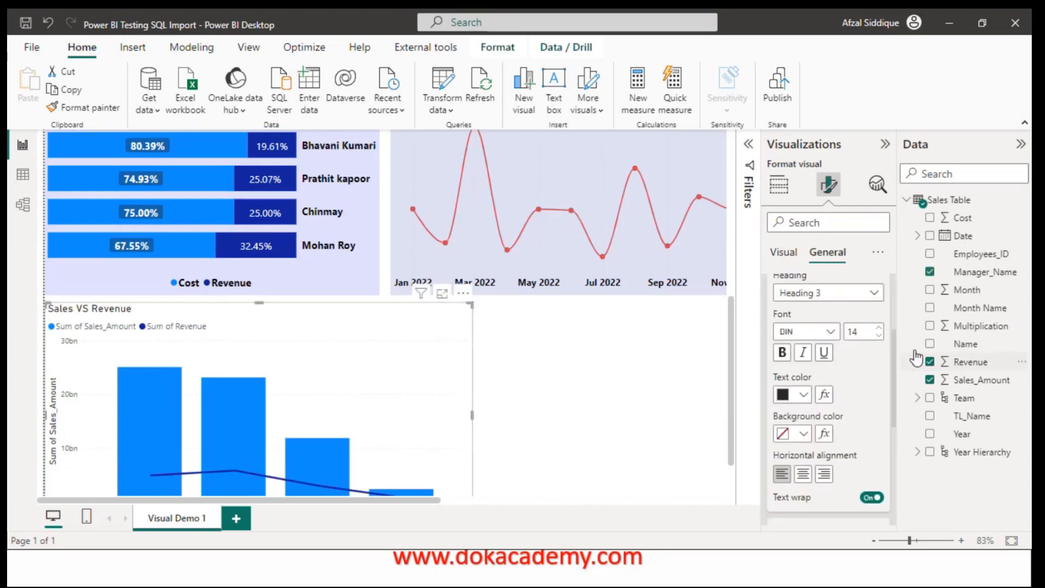
click(804, 434)
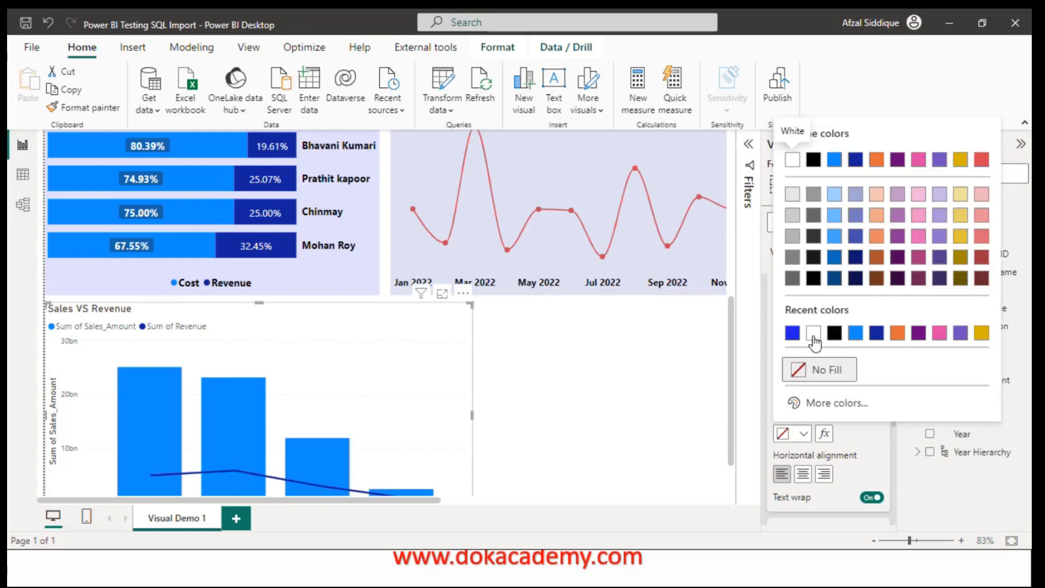
click(798, 337)
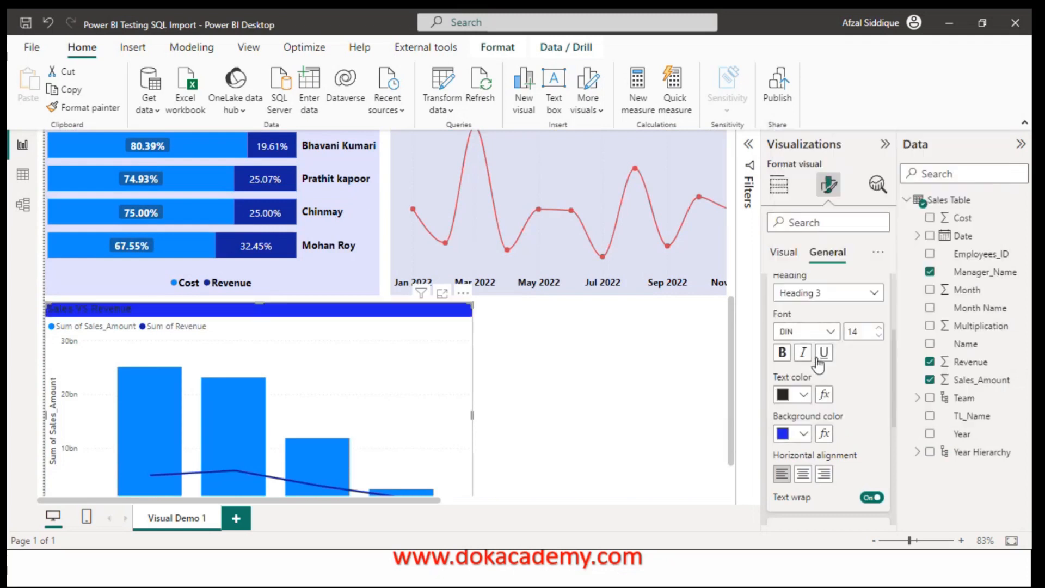
Step: Make the Sales VS Revenue title text white and centre it horizontally
click(795, 397)
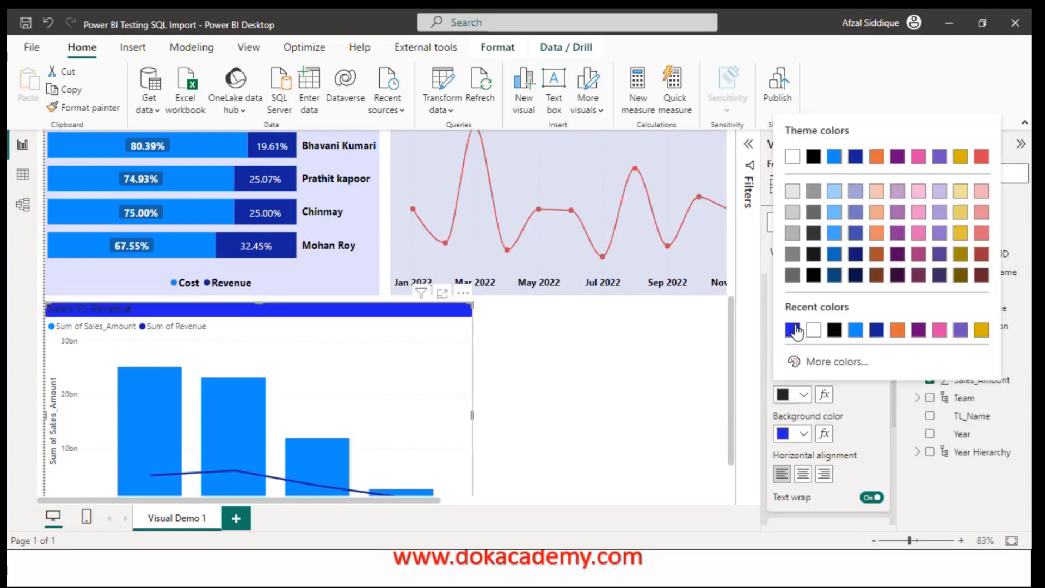
click(796, 159)
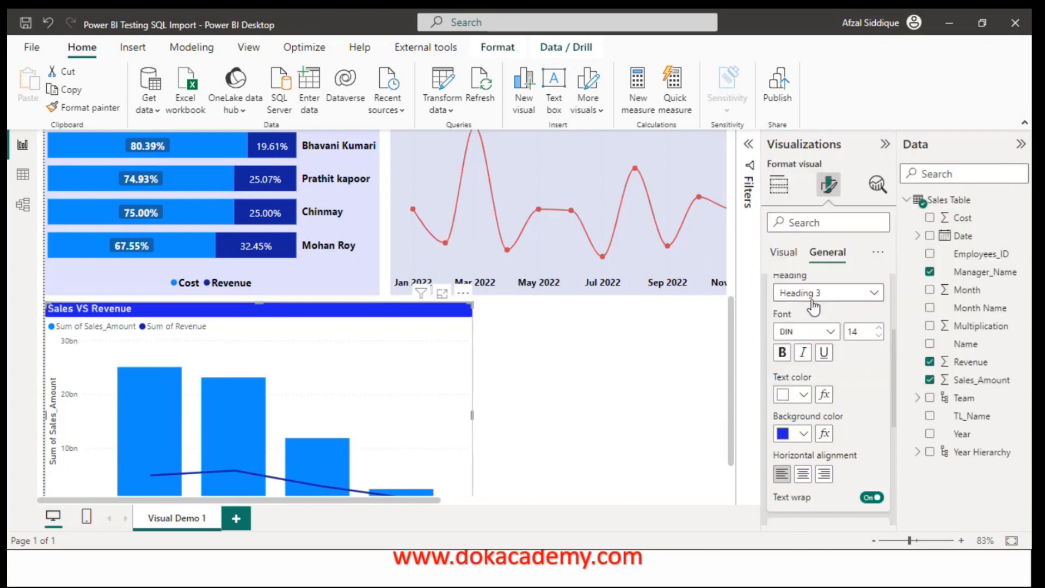
click(803, 474)
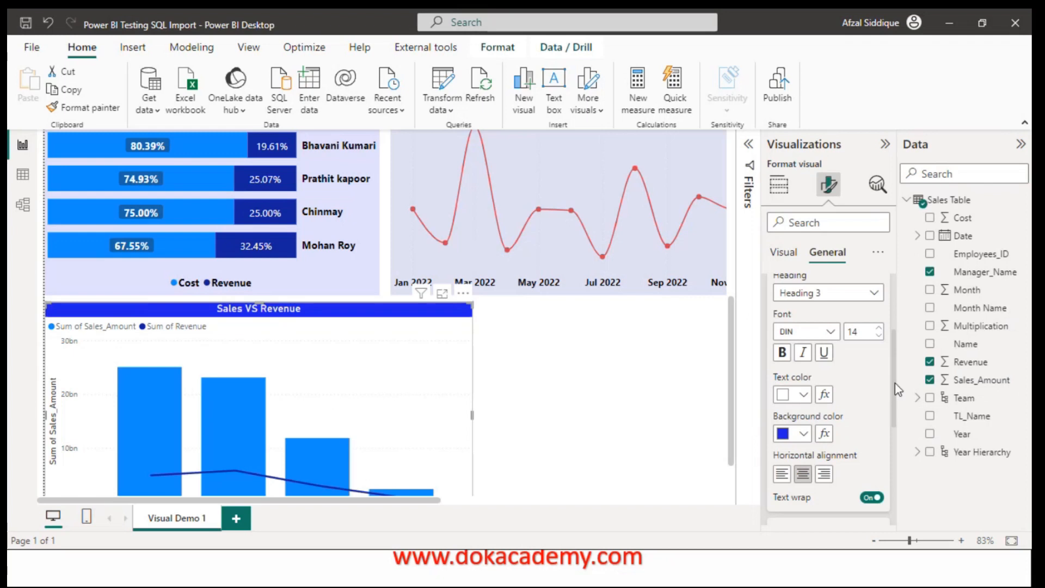
Step: Set the Sales VS Revenue title's font size to 18 and its font to Comic Sans MS
drag(899, 385, 893, 386)
scroll(887, 387, up, 2)
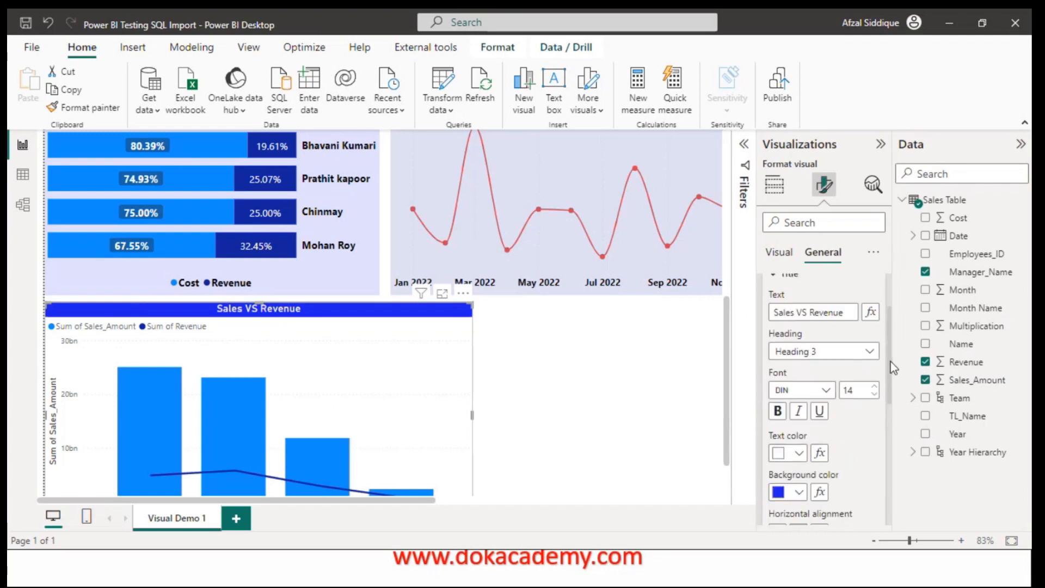
click(873, 386)
click(873, 387)
click(874, 387)
click(873, 387)
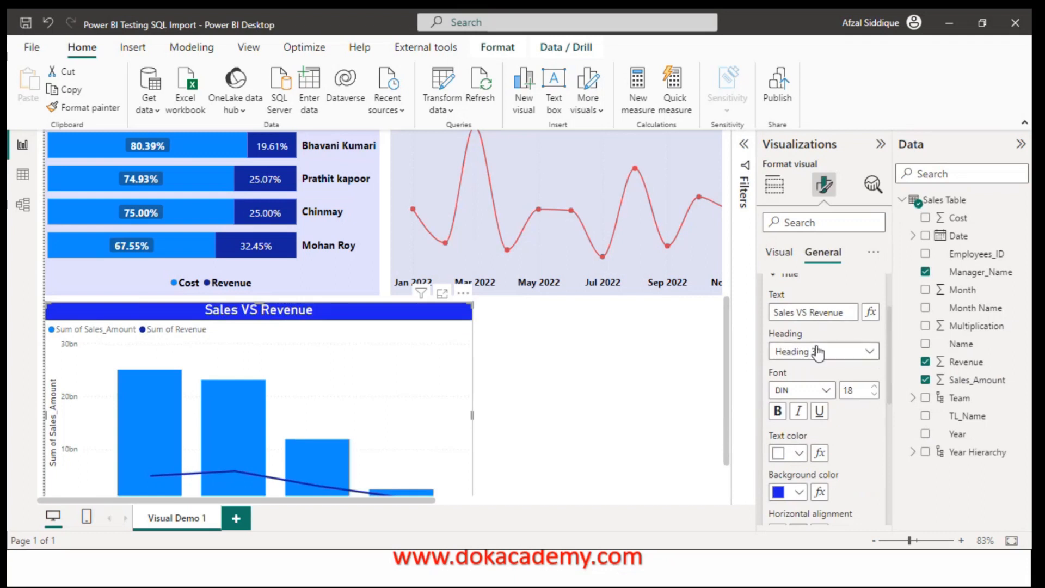
click(820, 391)
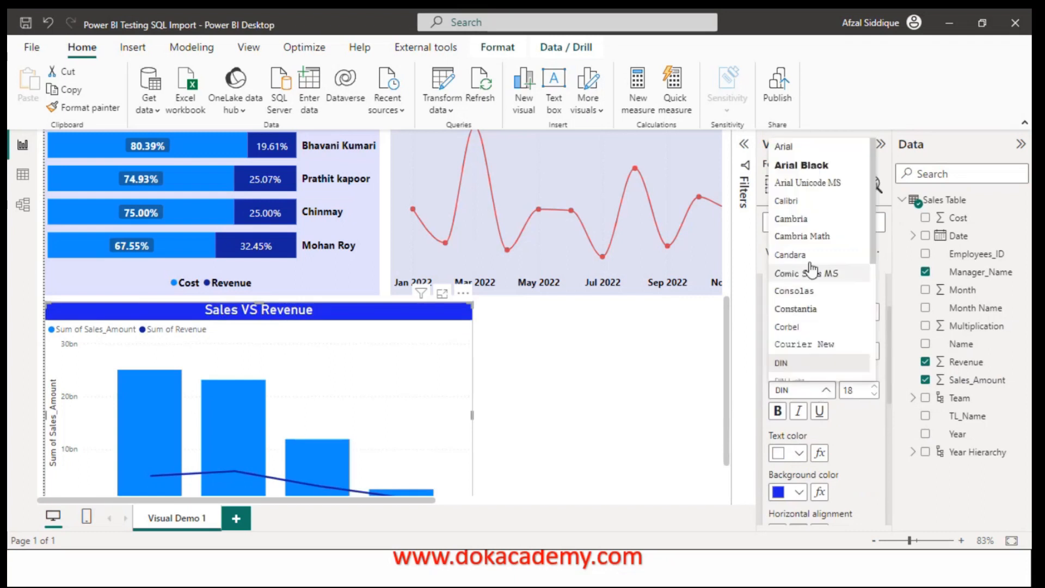
click(816, 273)
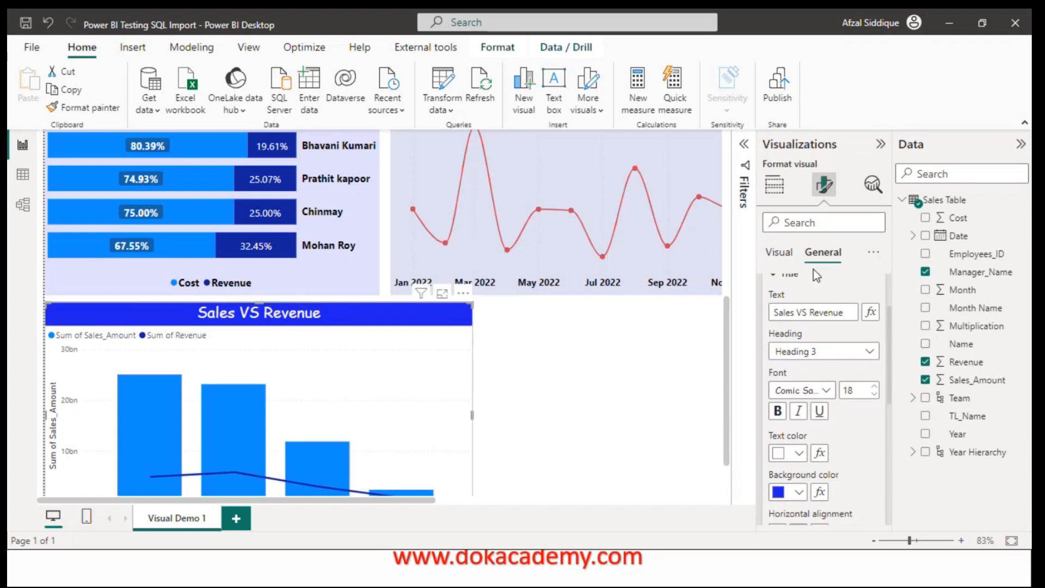
Step: Rename the combo chart's column y-axis field to "Sales" and its line y-axis field to "Revenue"
click(784, 255)
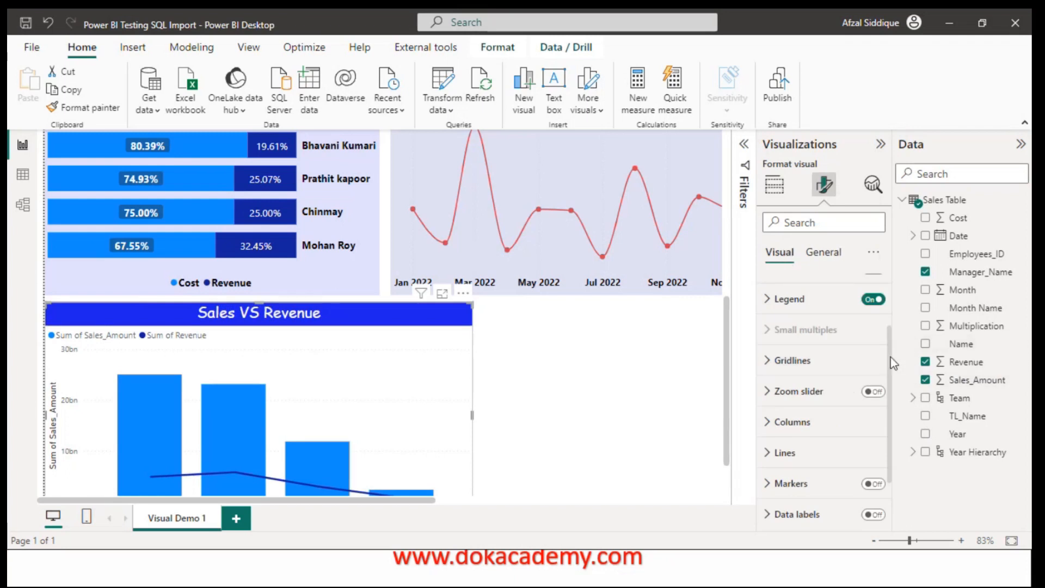
click(775, 191)
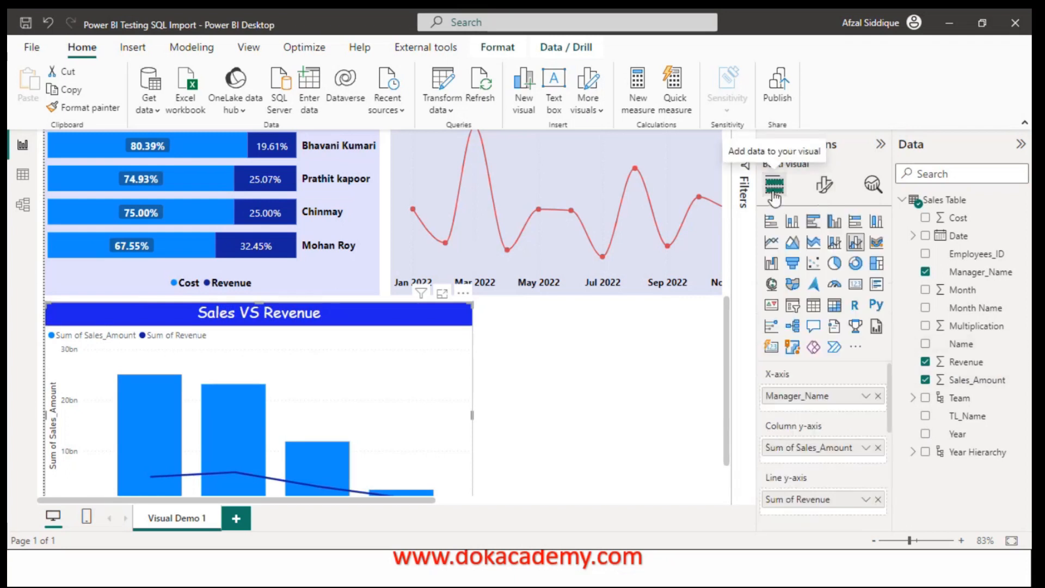
double_click(816, 448)
text(Sales)
key(Return)
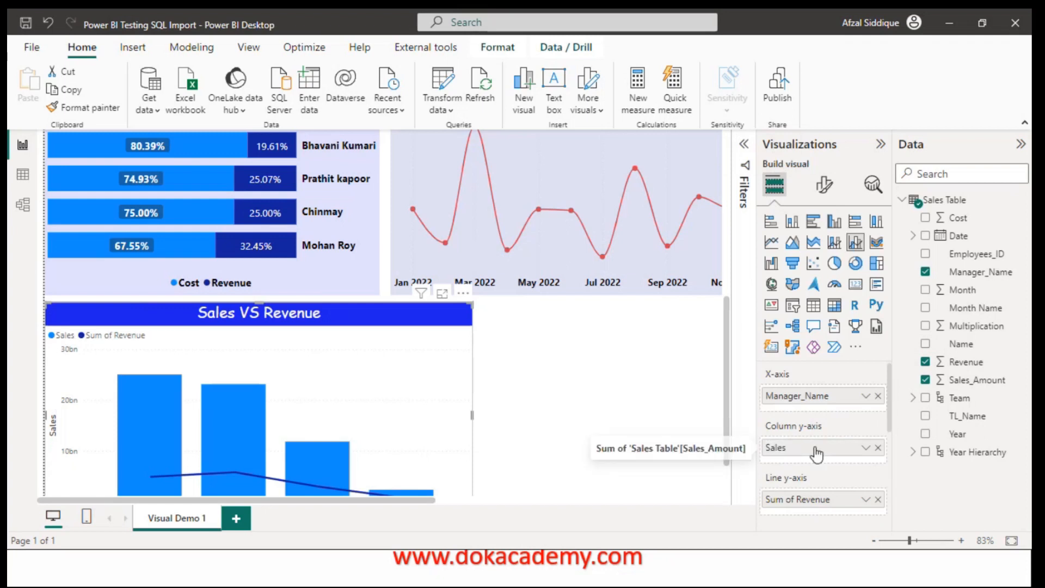
double_click(795, 497)
text(Revenue)
key(Return)
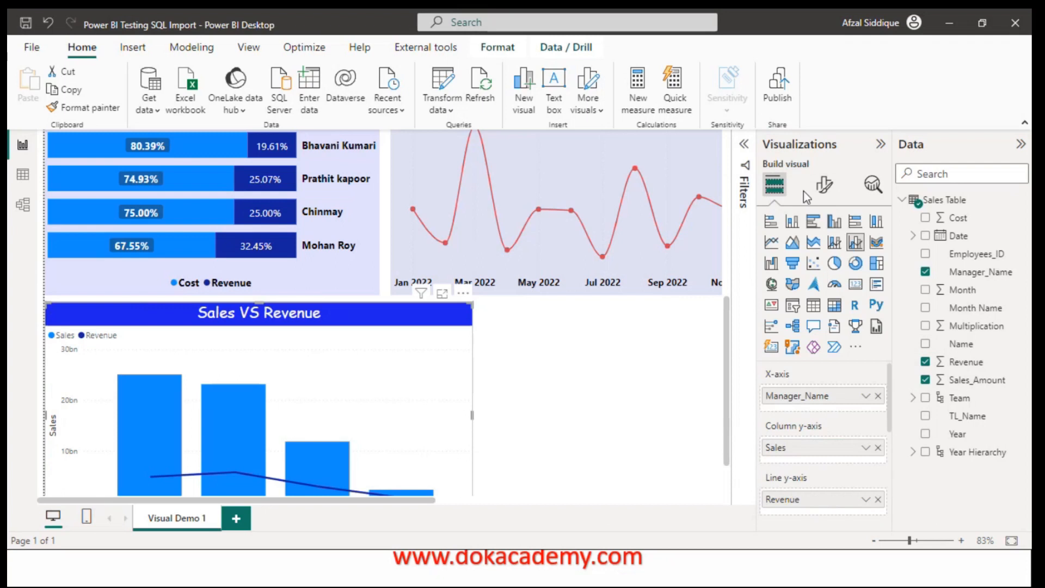
Step: Turn on the divider under the Sales VS Revenue title and colour it black
click(822, 188)
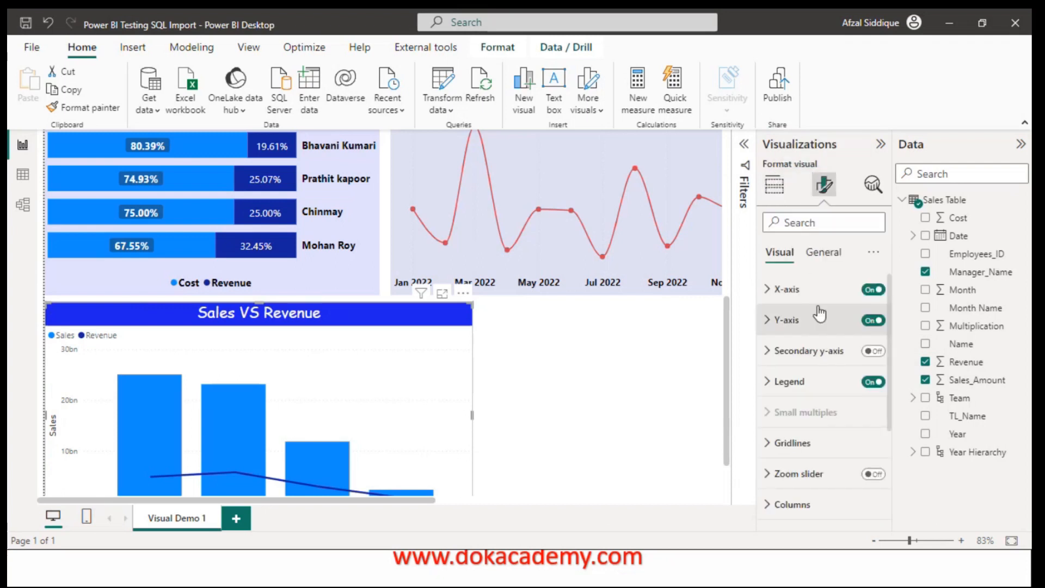
click(824, 254)
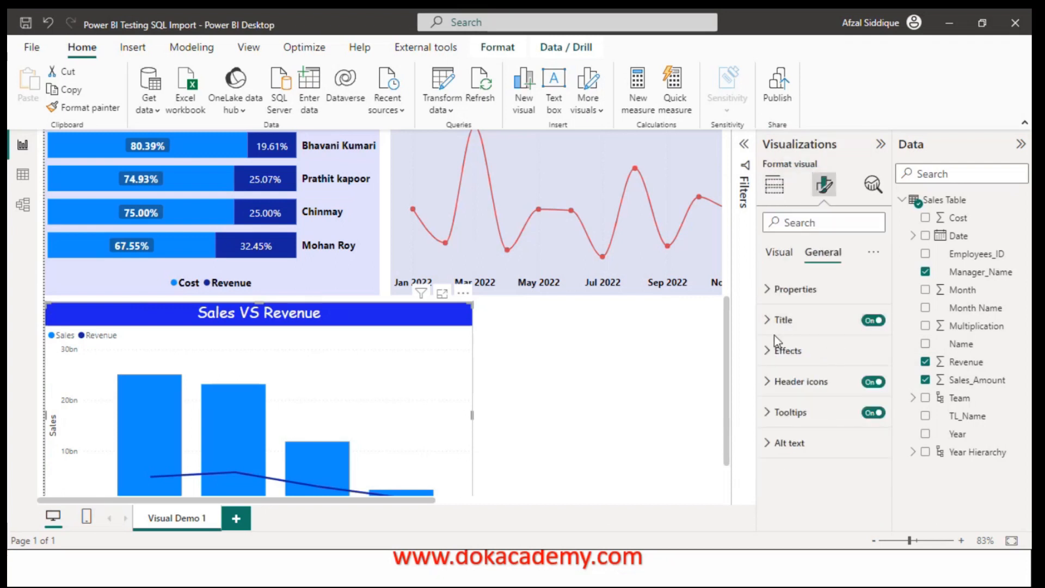
click(768, 322)
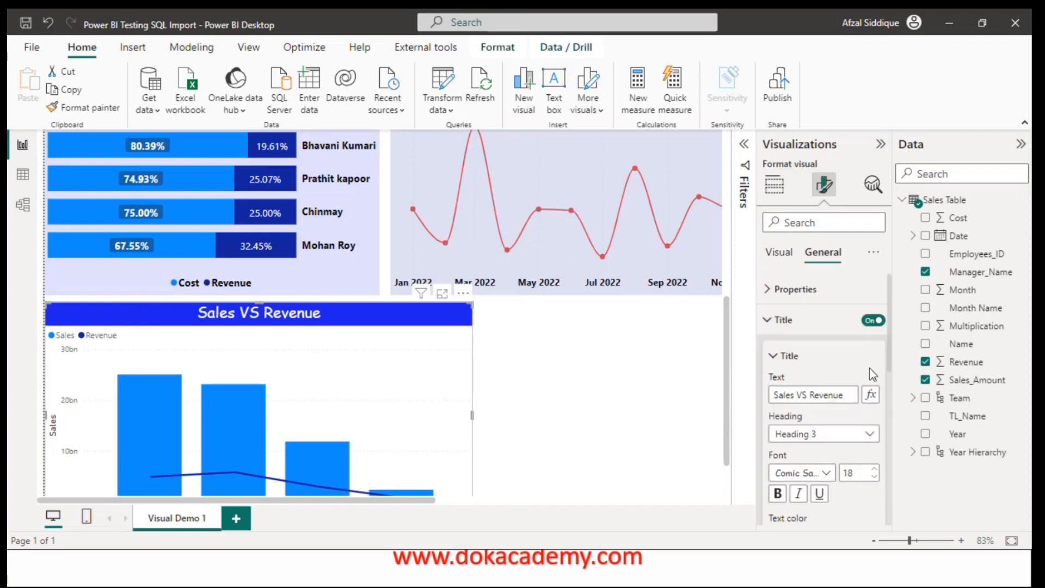
scroll(888, 363, down, 5)
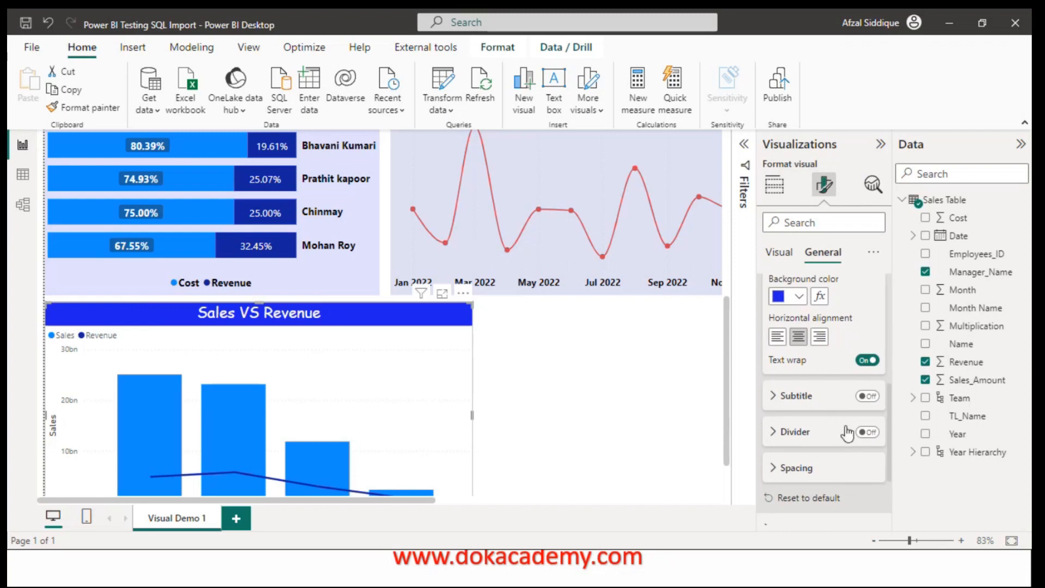
click(871, 441)
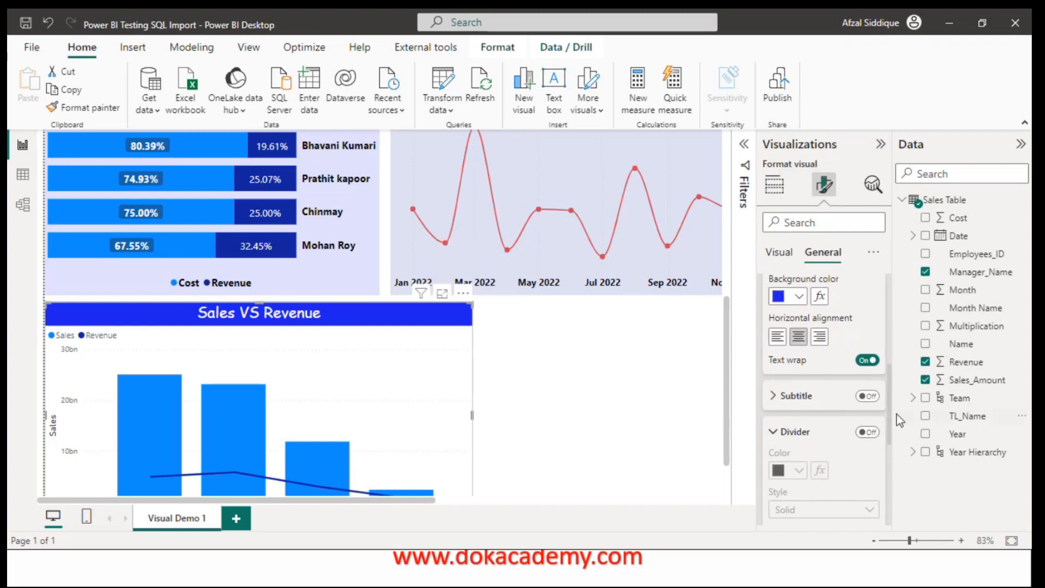
click(867, 431)
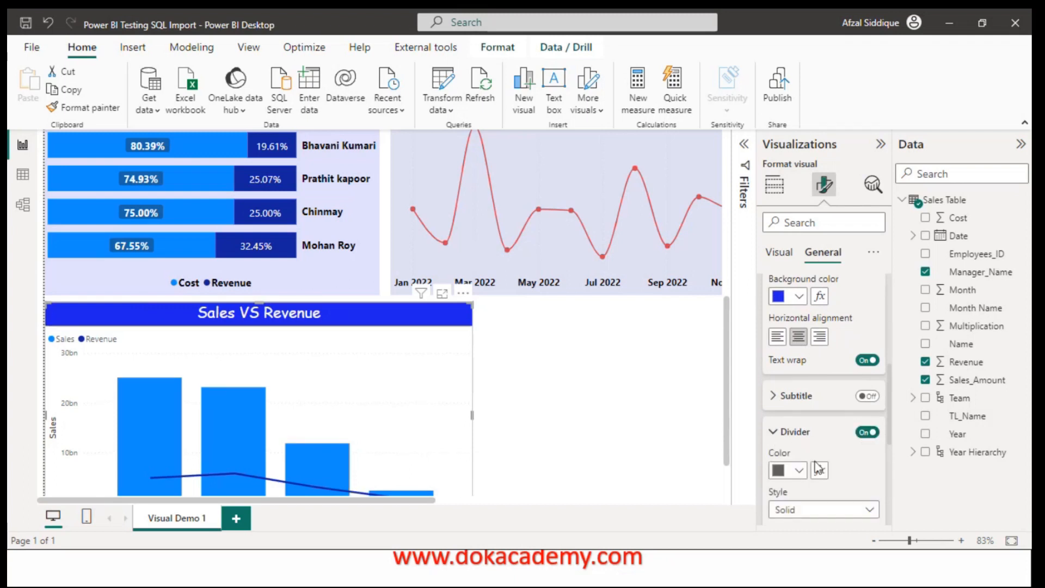
click(800, 477)
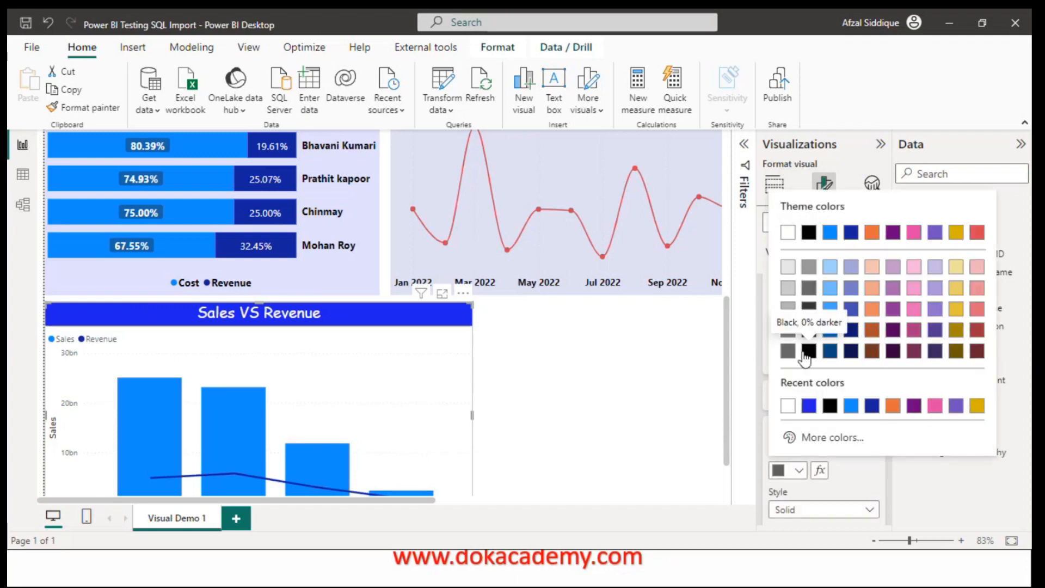
click(805, 359)
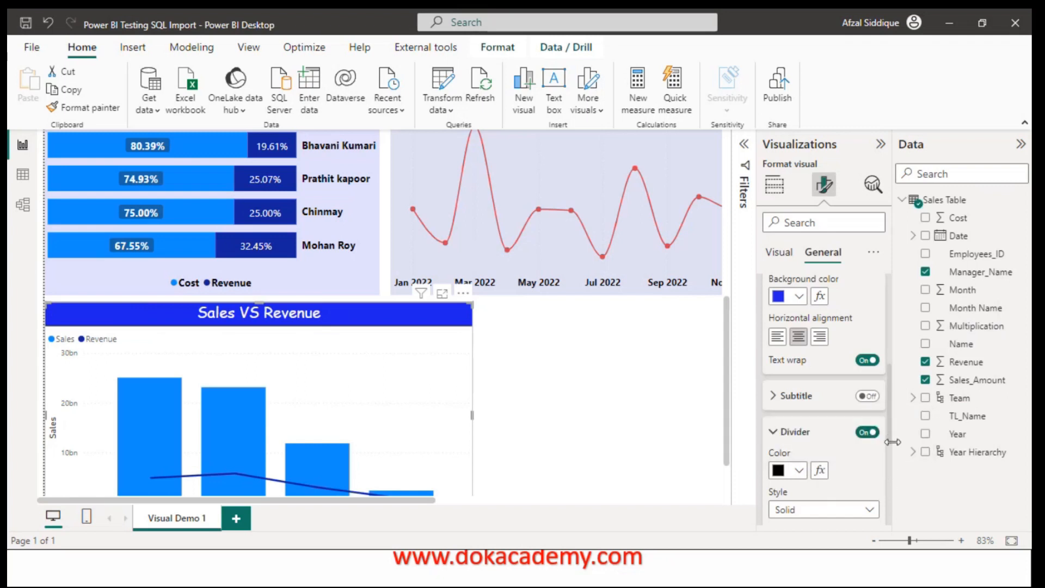
Step: Set the Sales VS Revenue title divider's width to 5 px
scroll(891, 432, down, 5)
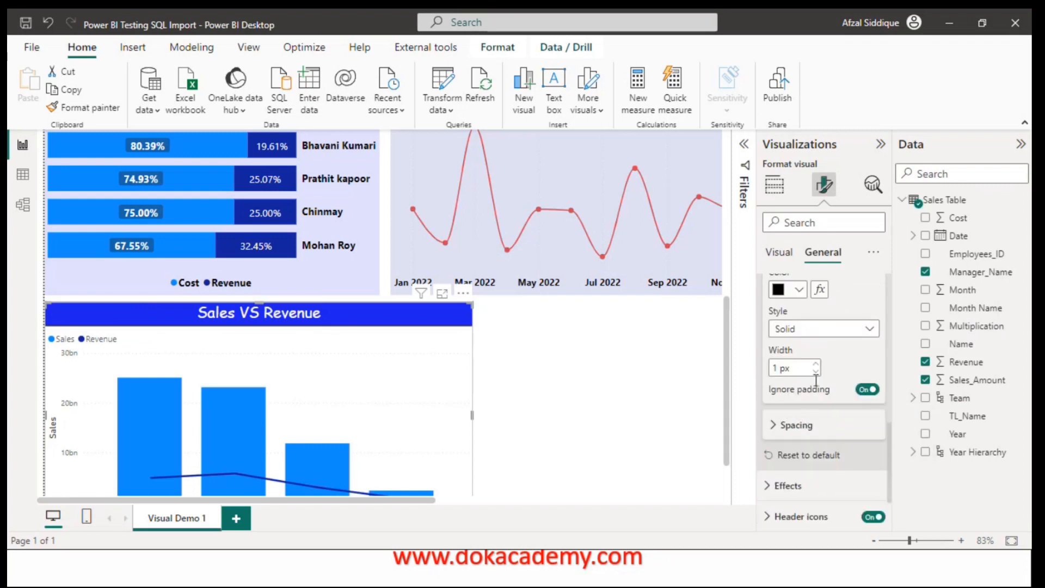
click(817, 365)
click(817, 366)
click(817, 366)
click(817, 365)
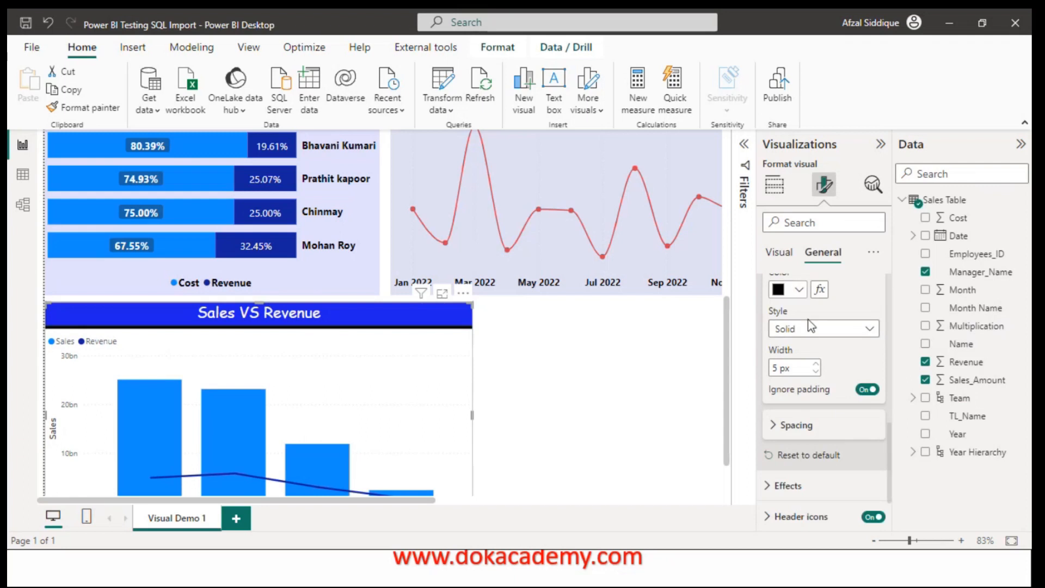
Step: Set the colour of the Sales VS Revenue chart's X-axis values to black
click(783, 256)
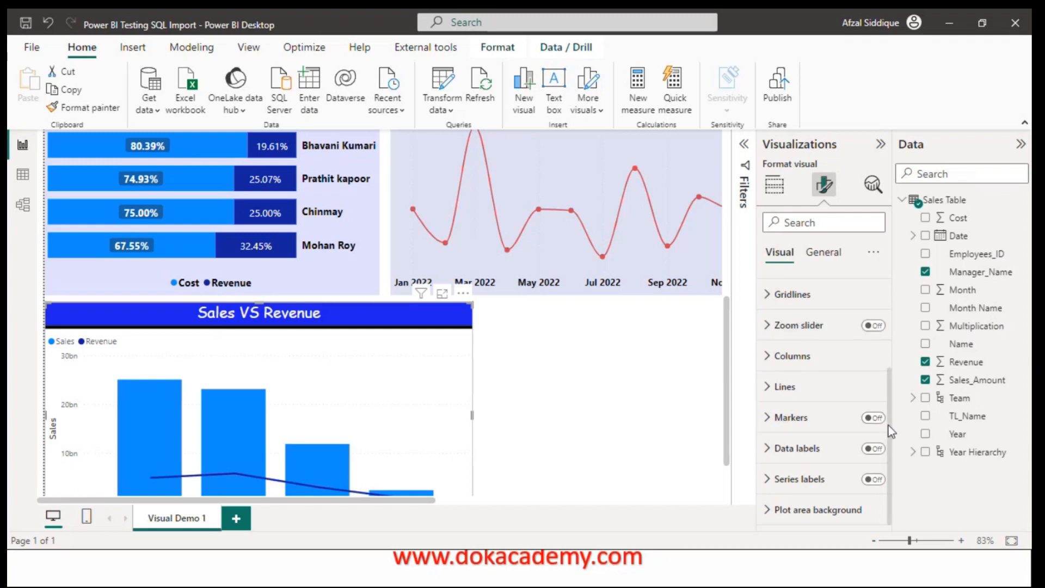
scroll(872, 414, up, 3)
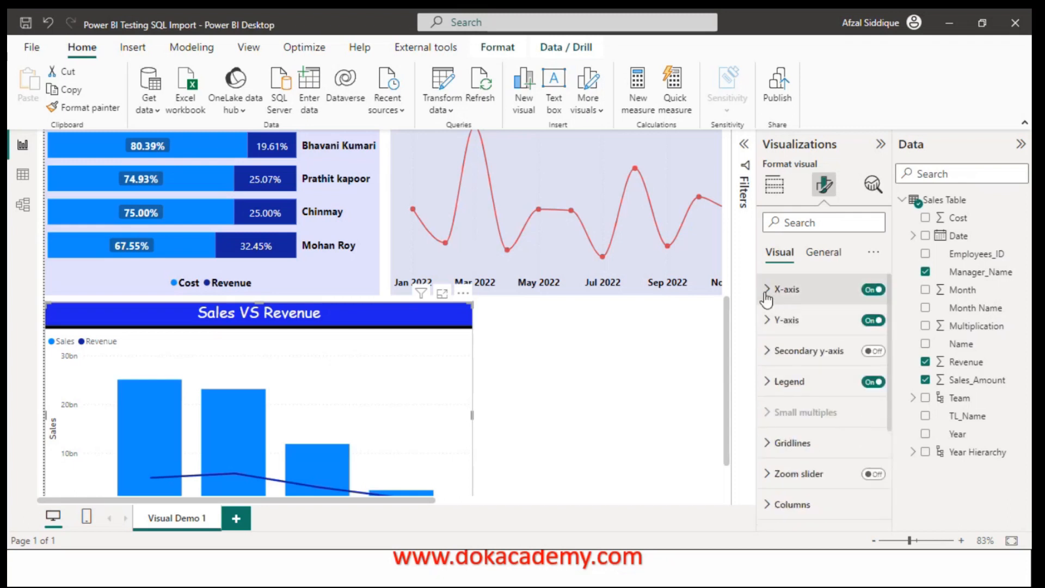
click(775, 297)
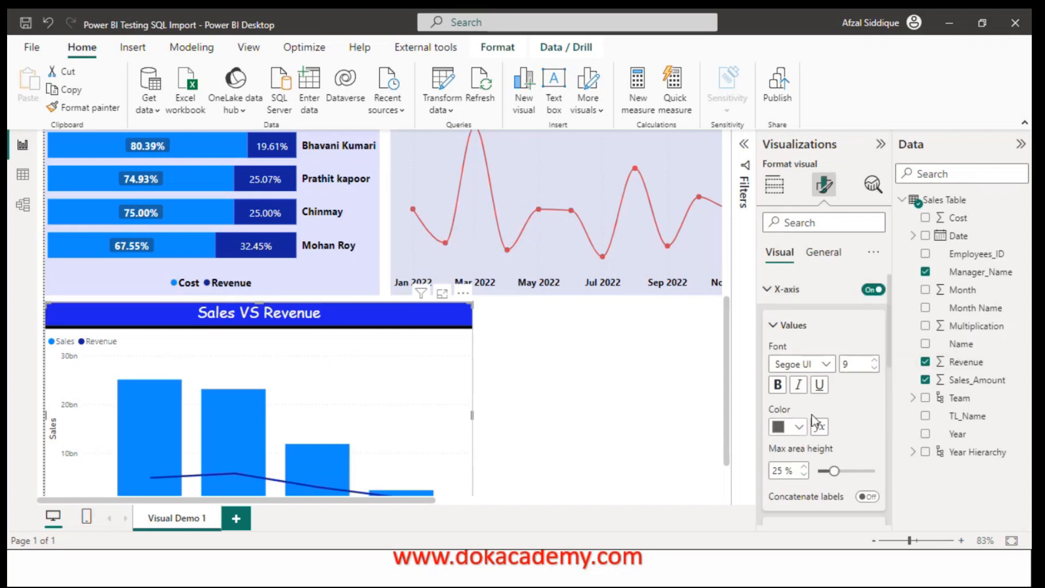
scroll(729, 440, down, 2)
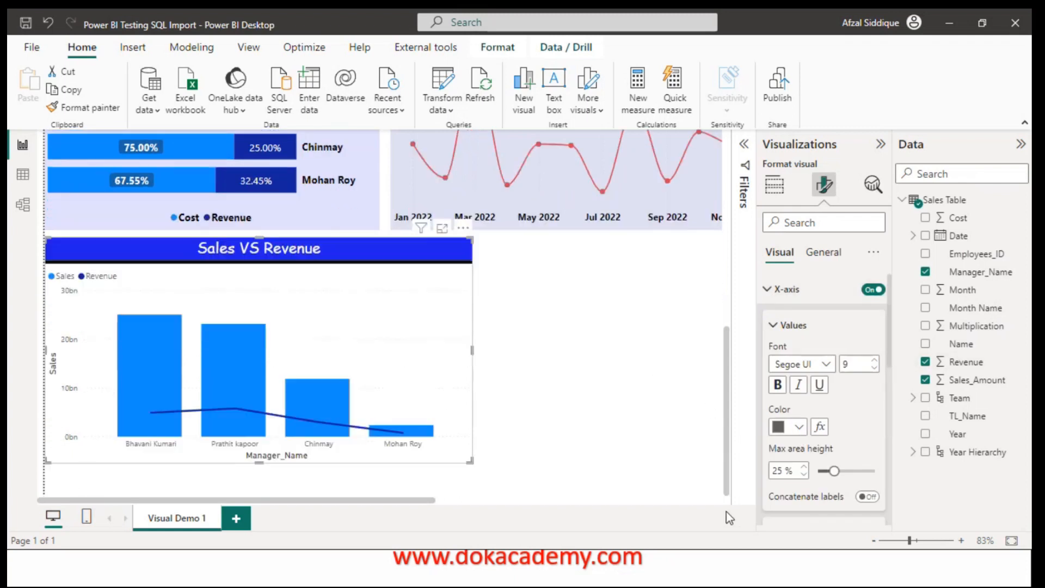
click(793, 429)
click(787, 365)
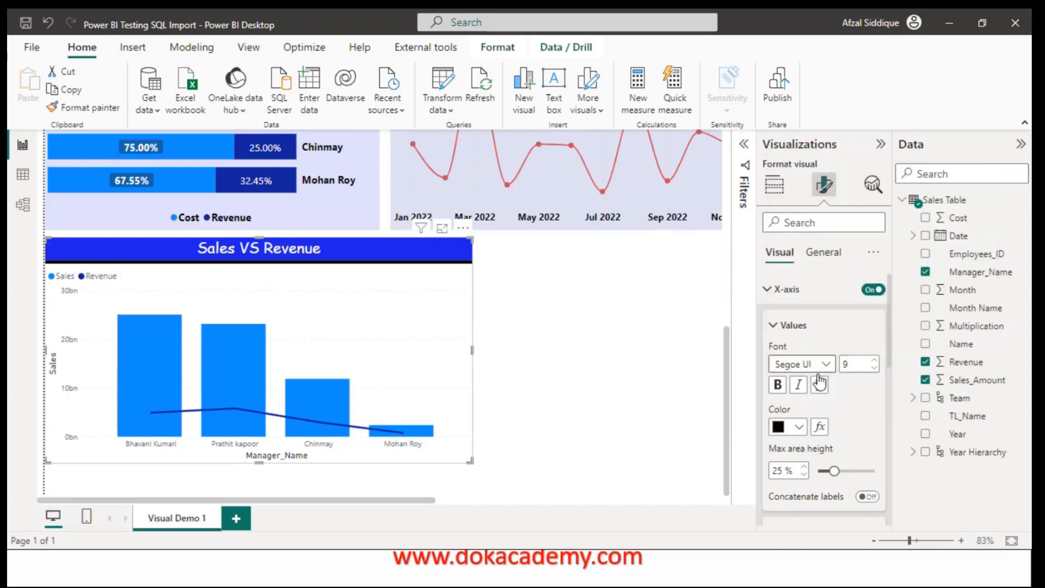
Step: Make the Sales VS Revenue chart's X-axis values bold and set their font size to 11
click(777, 384)
click(876, 360)
click(875, 361)
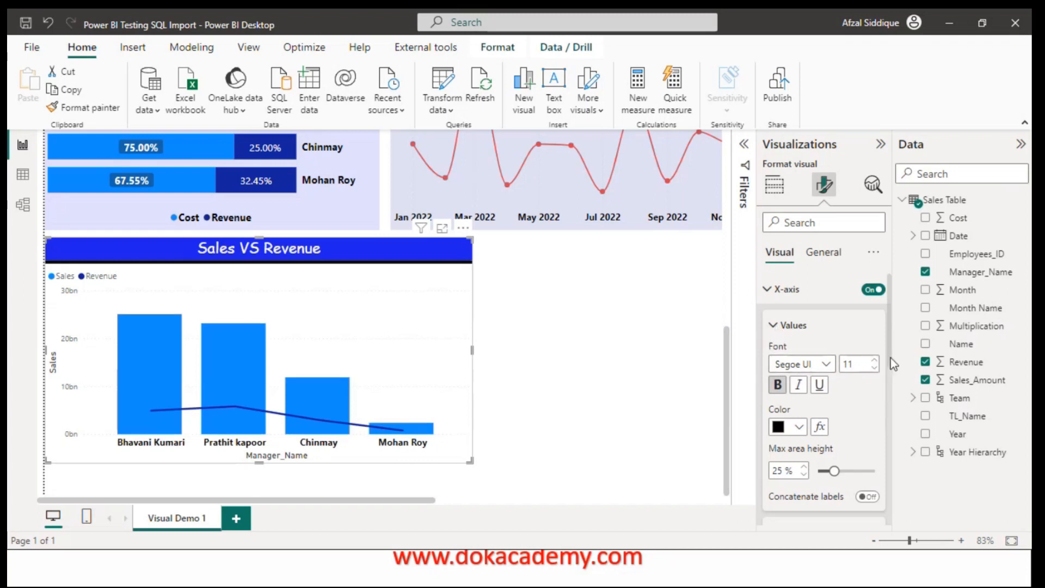
Step: Turn off the X-axis title of the Sales VS Revenue chart and collapse the X-axis settings
scroll(887, 365, down, 6)
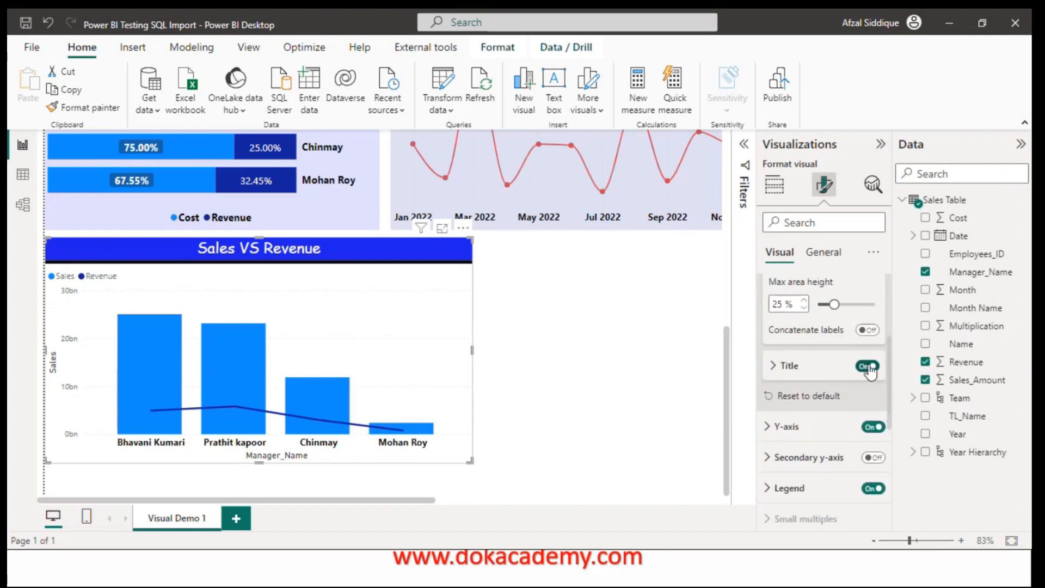
click(867, 367)
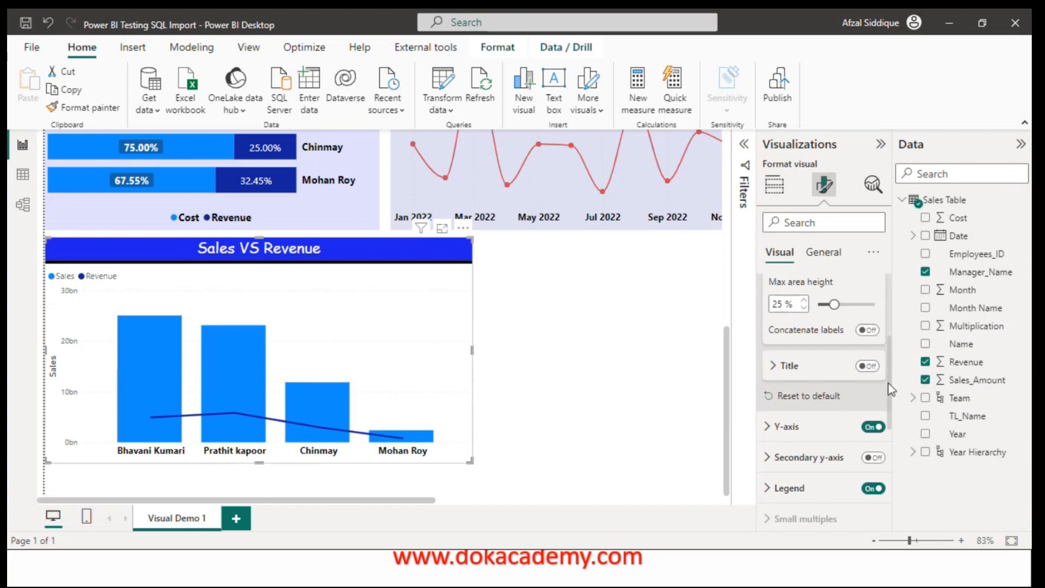
drag(888, 386, 875, 325)
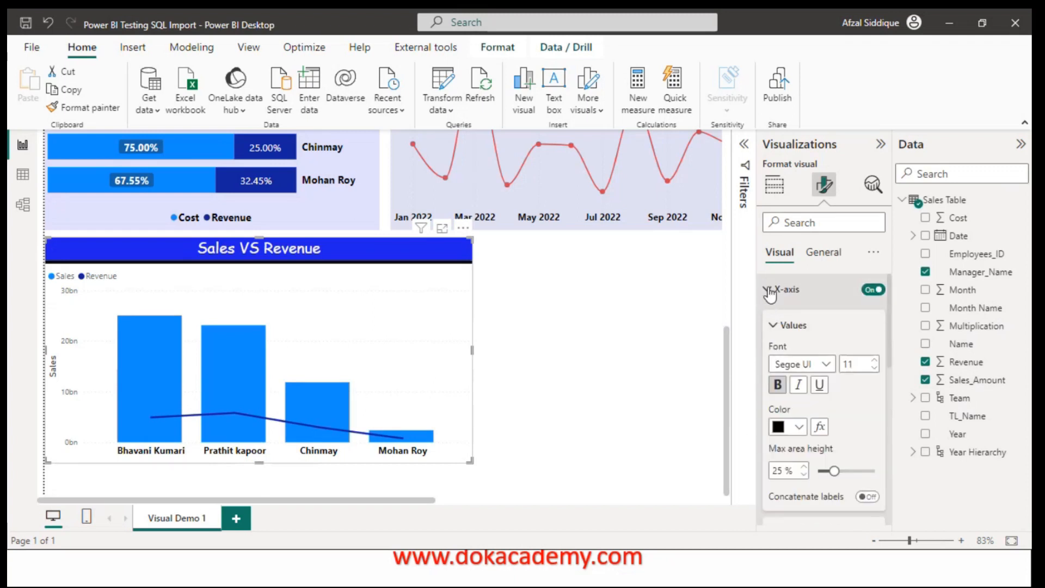
click(768, 297)
Step: Try showing the secondary y-axis on the Sales VS Revenue chart and inspect the revenue line against the sales columns
click(853, 326)
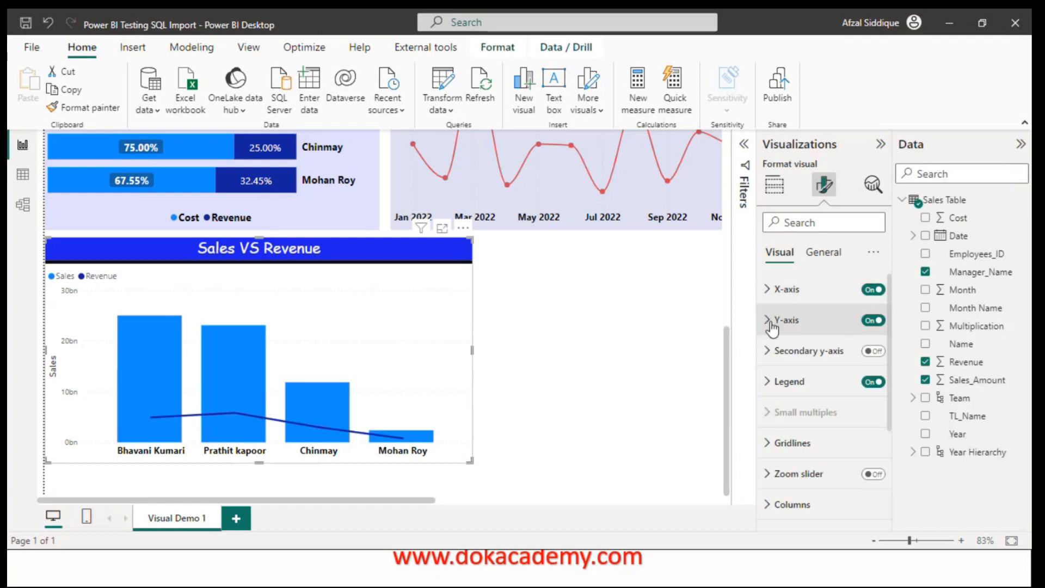
scroll(889, 348, down, 3)
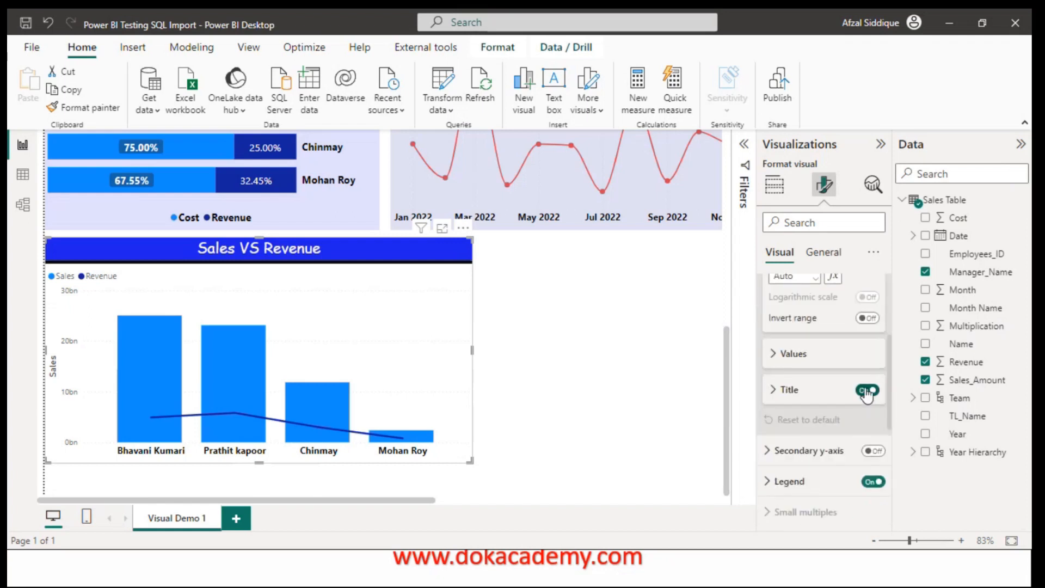
click(867, 391)
click(867, 391)
click(872, 452)
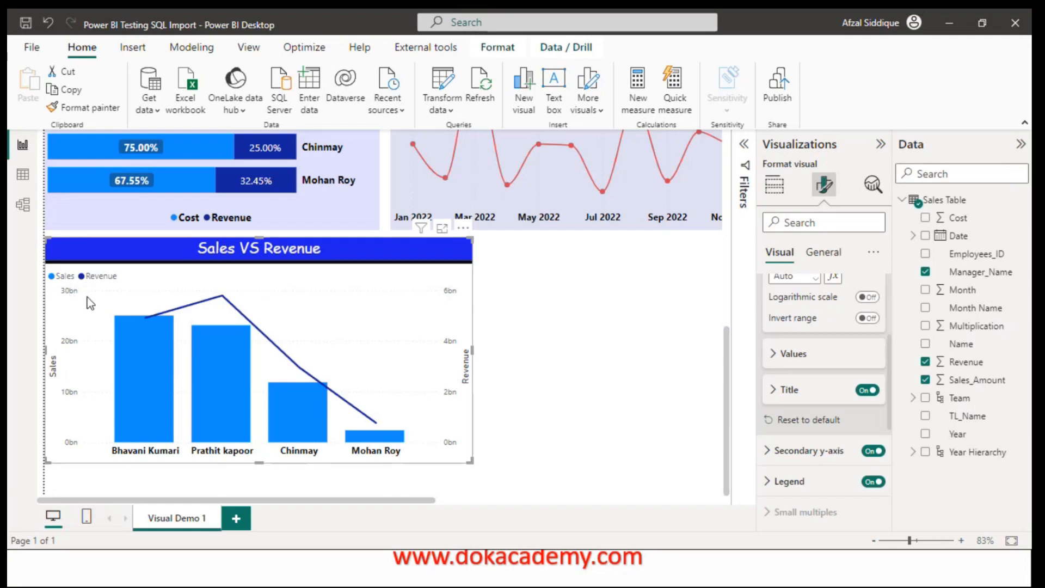
mouse_move(164, 311)
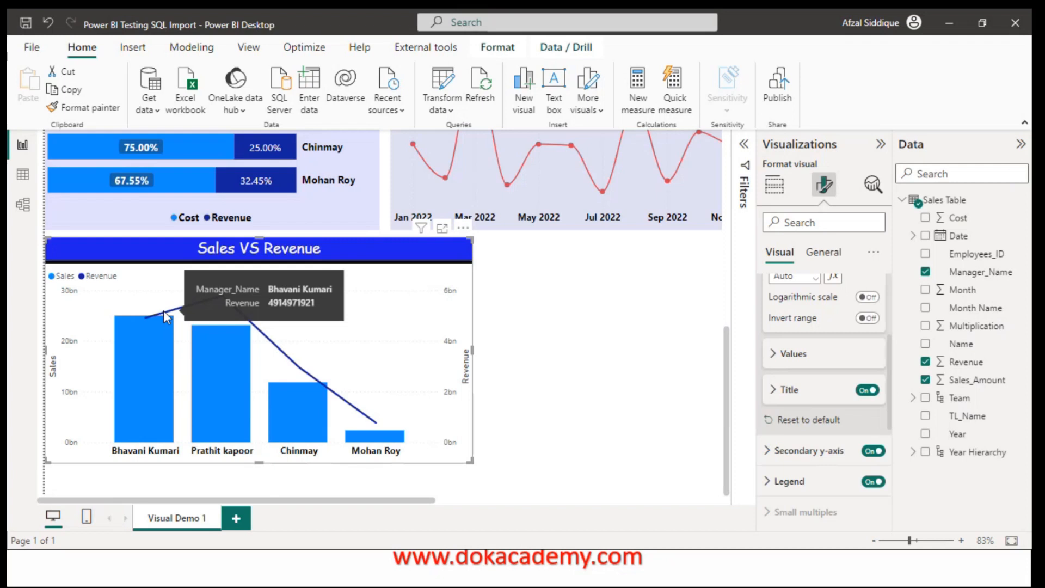
mouse_move(158, 339)
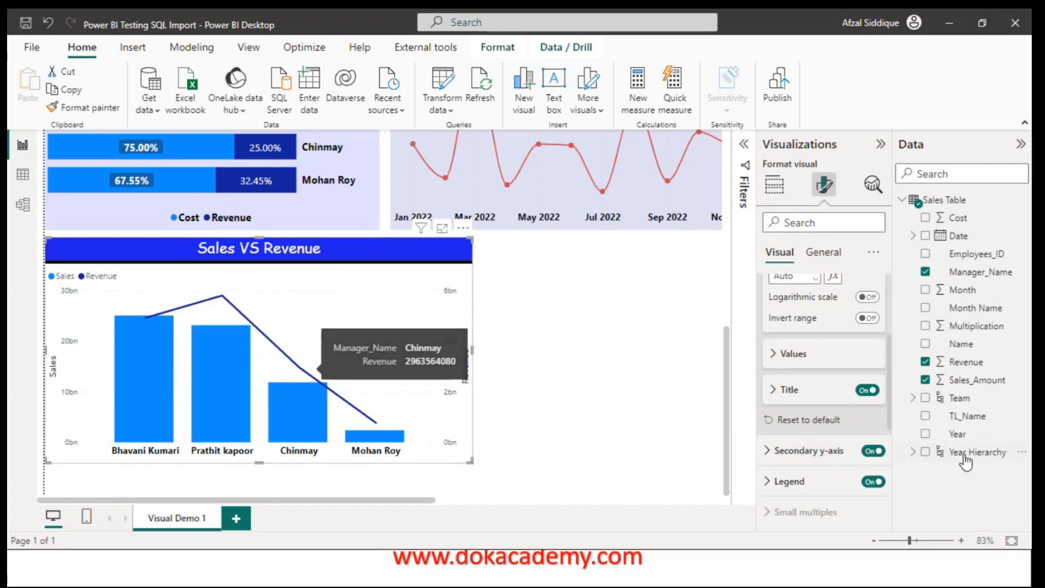
Step: Turn the Sales VS Revenue chart's secondary y-axis back off and inspect the columns and line on the shared scale
drag(890, 401, 891, 348)
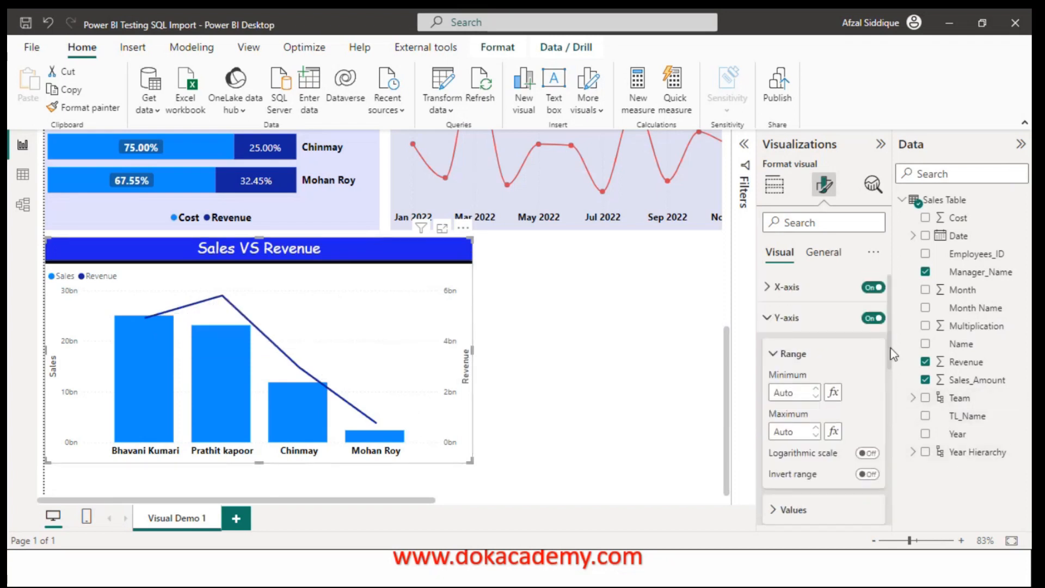
click(767, 321)
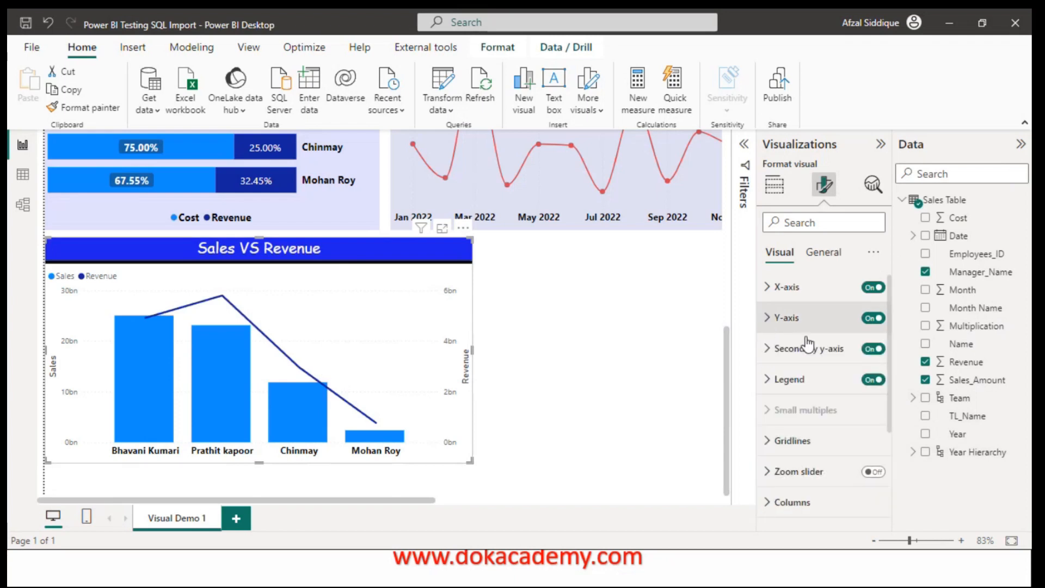
click(874, 349)
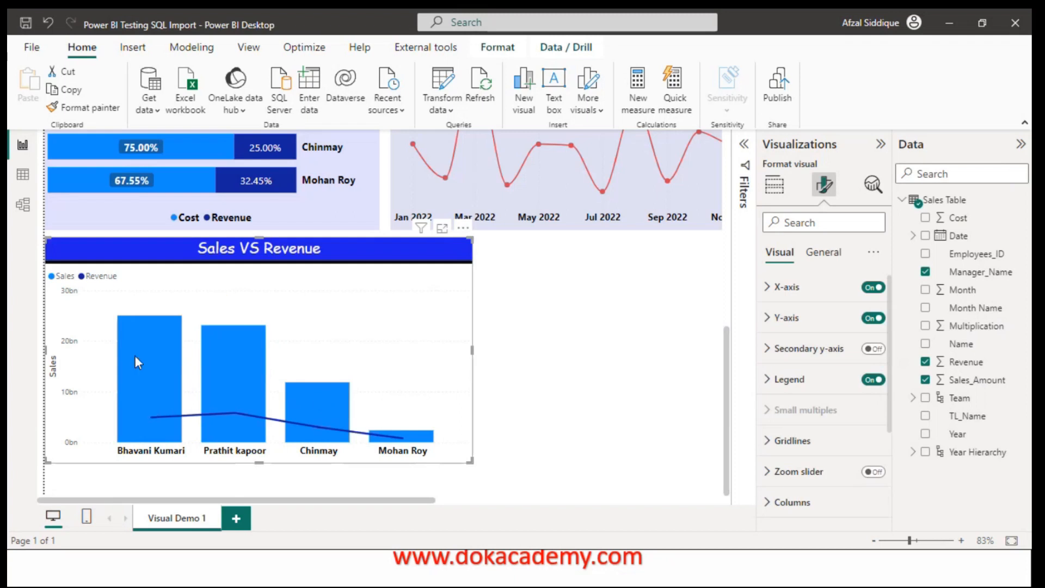
mouse_move(165, 422)
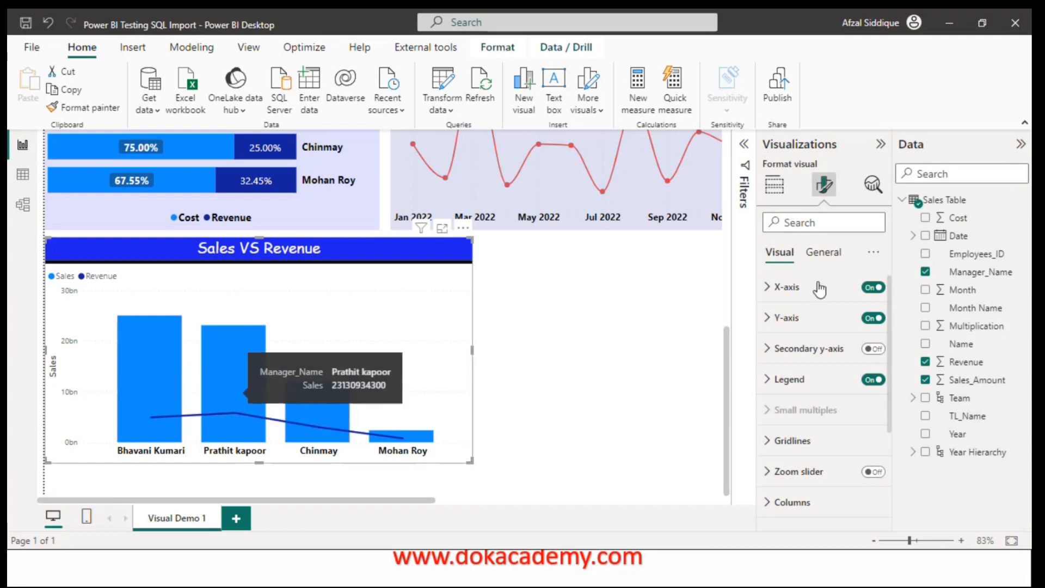
Step: Try the Cost field as an additional line y-axis value renamed "Cost", and remove it again
click(775, 186)
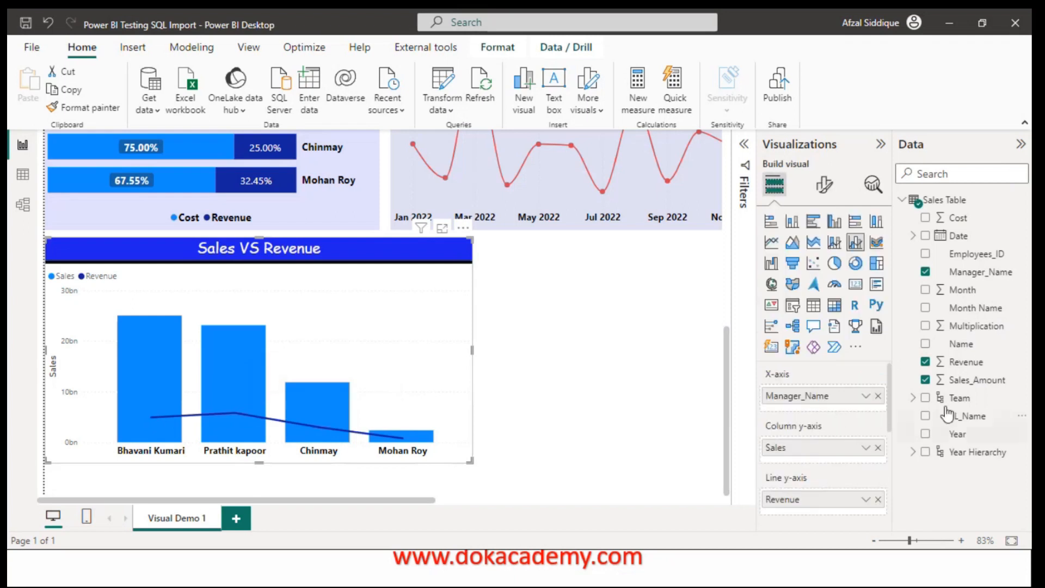
drag(958, 217, 817, 497)
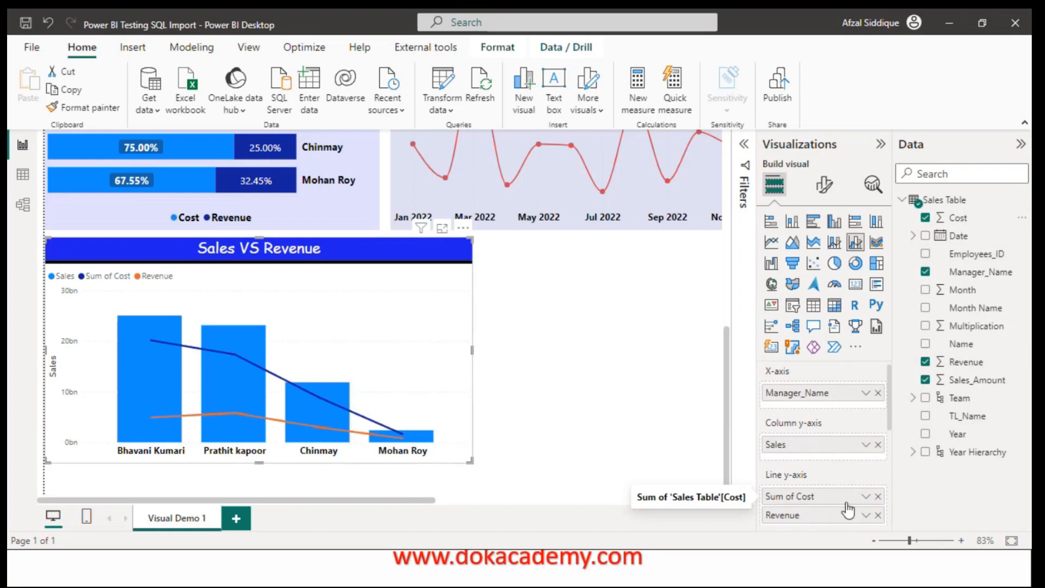
double_click(804, 502)
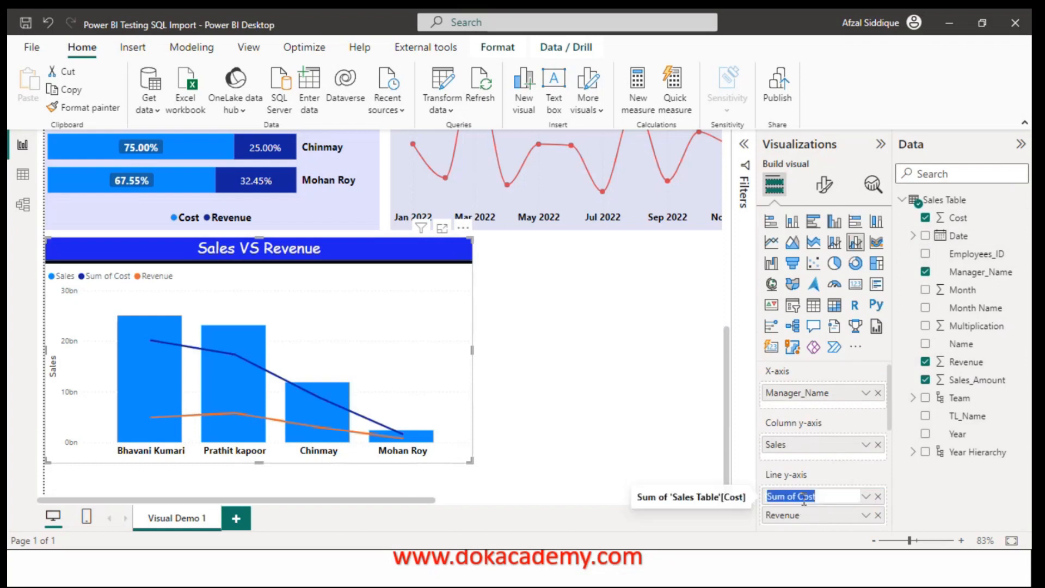
text(Cost)
key(Return)
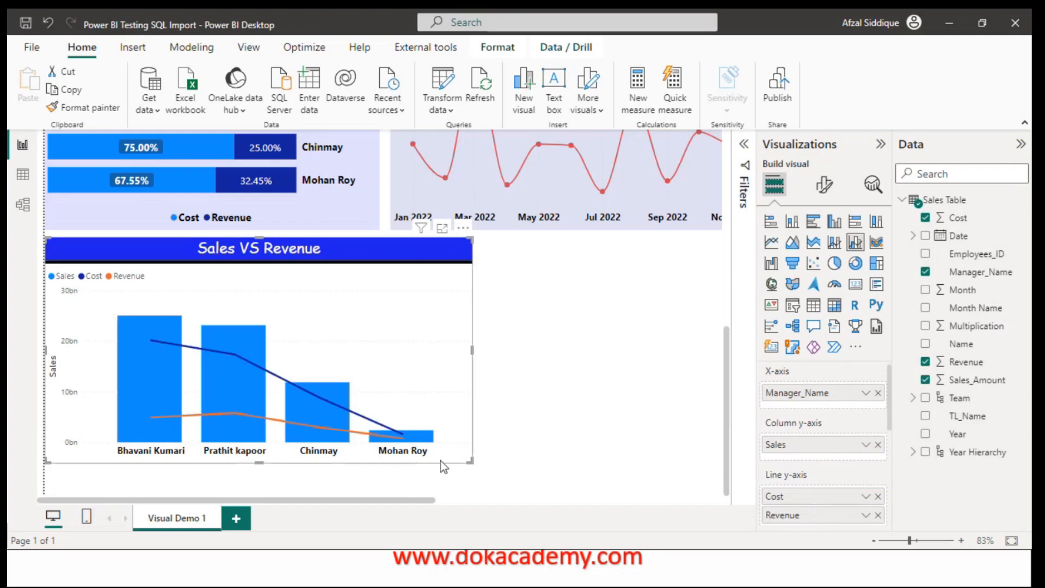
click(878, 498)
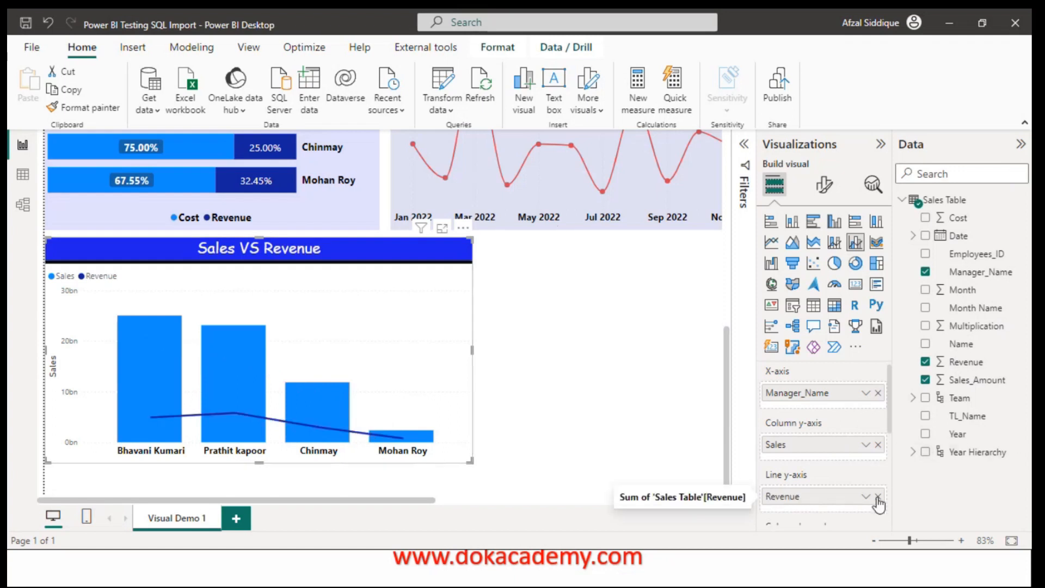
Step: Set the Sales VS Revenue chart's background colour to dark blue
click(823, 185)
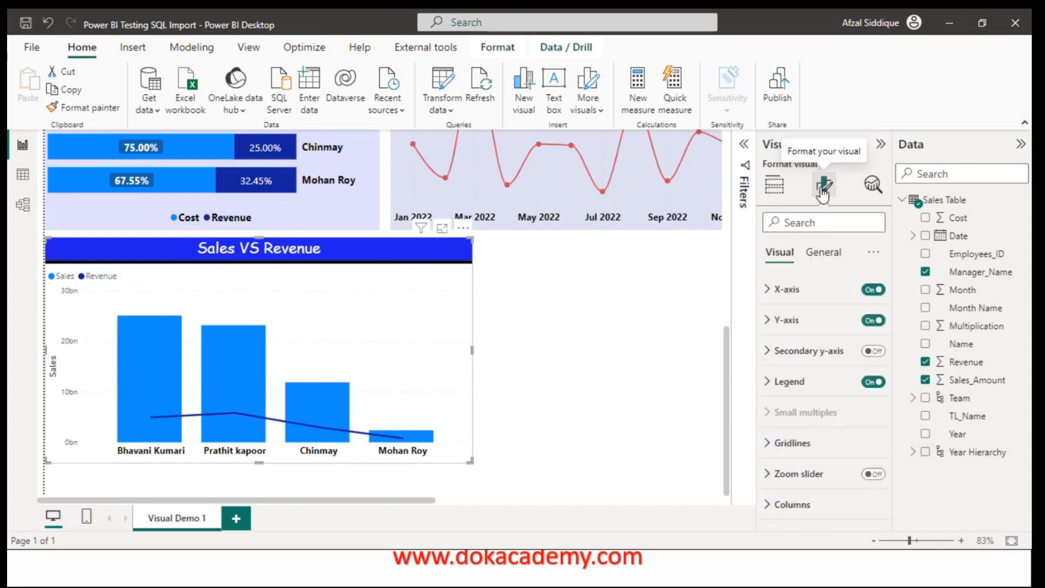
click(825, 252)
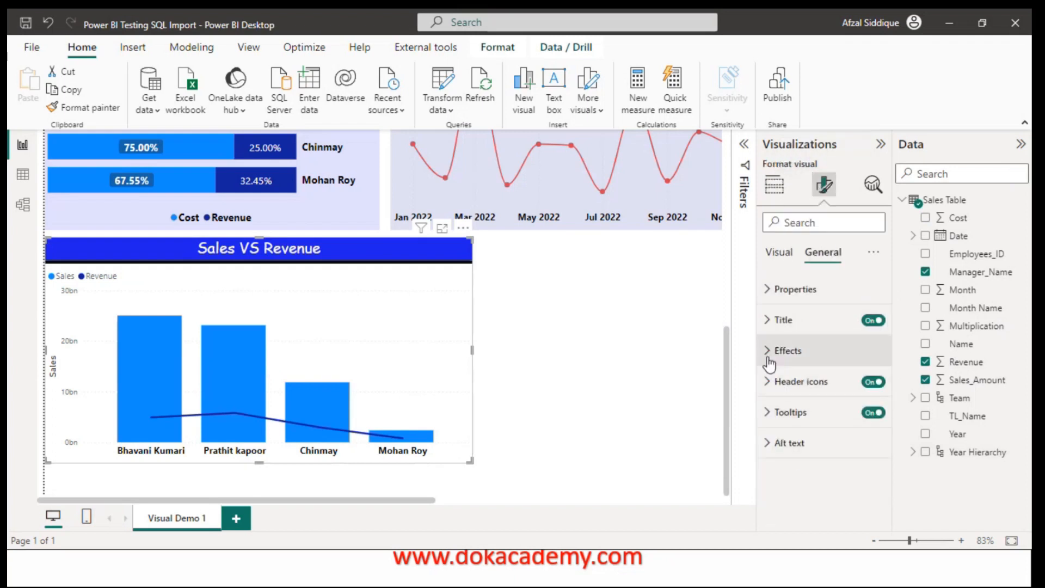
click(787, 350)
click(800, 426)
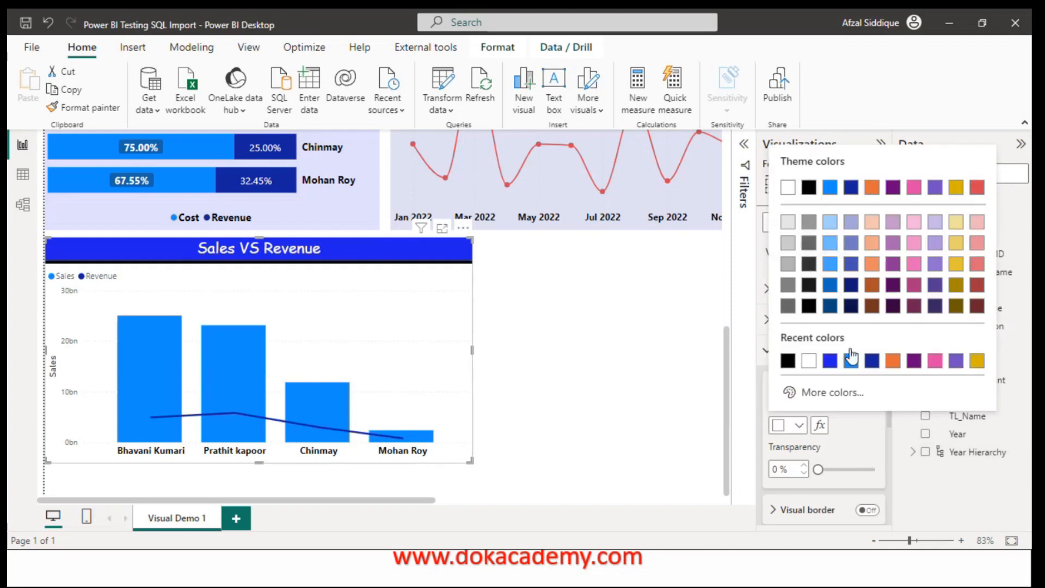
click(871, 359)
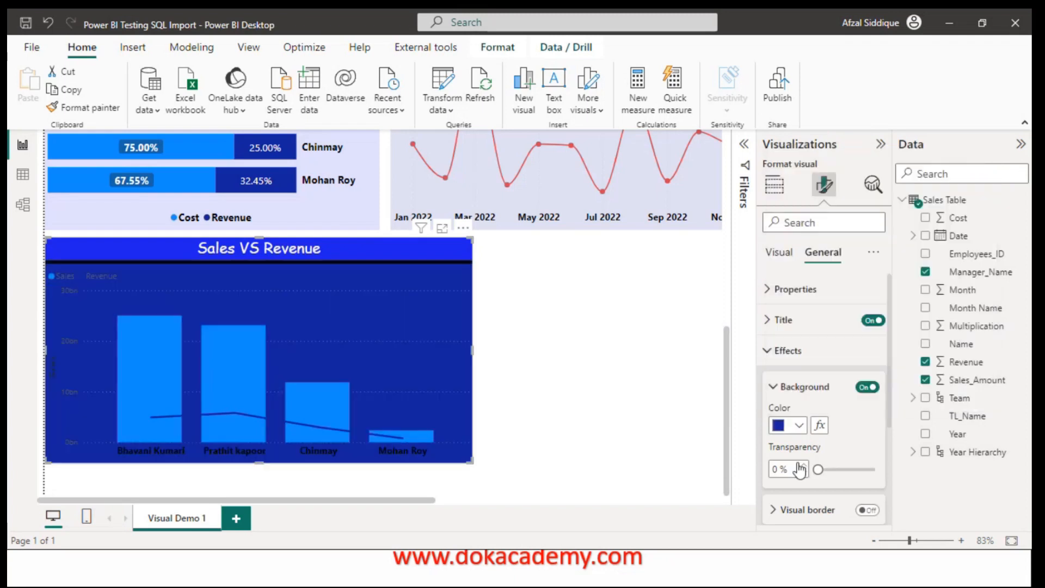
Step: Set the Sales VS Revenue chart's background transparency to 86% and collapse the background settings
double_click(781, 469)
key(BackSpace)
text(86)
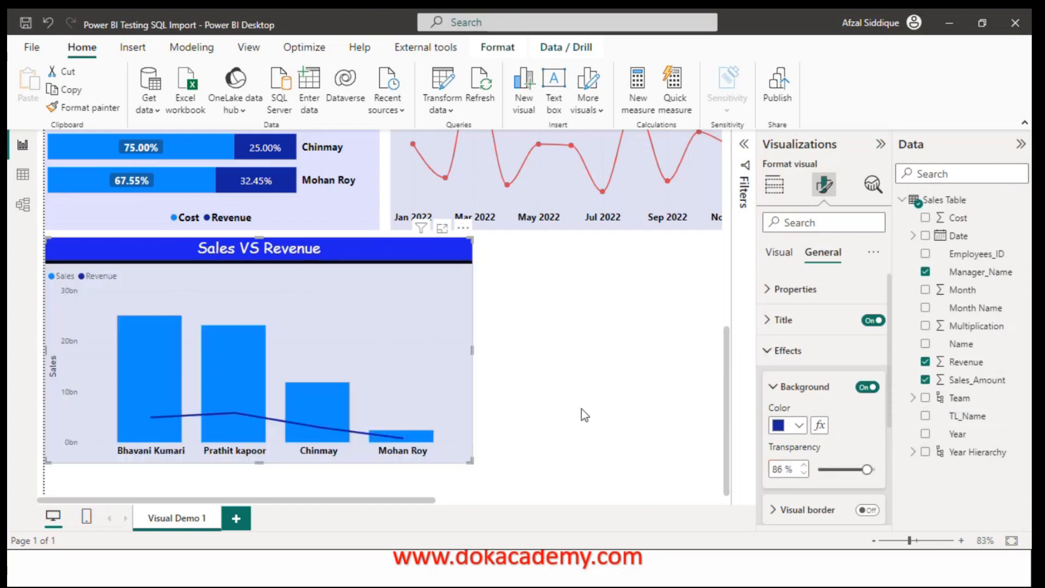
click(784, 386)
Step: Turn off both the Y-axis and its title on the Sales VS Revenue chart
click(783, 252)
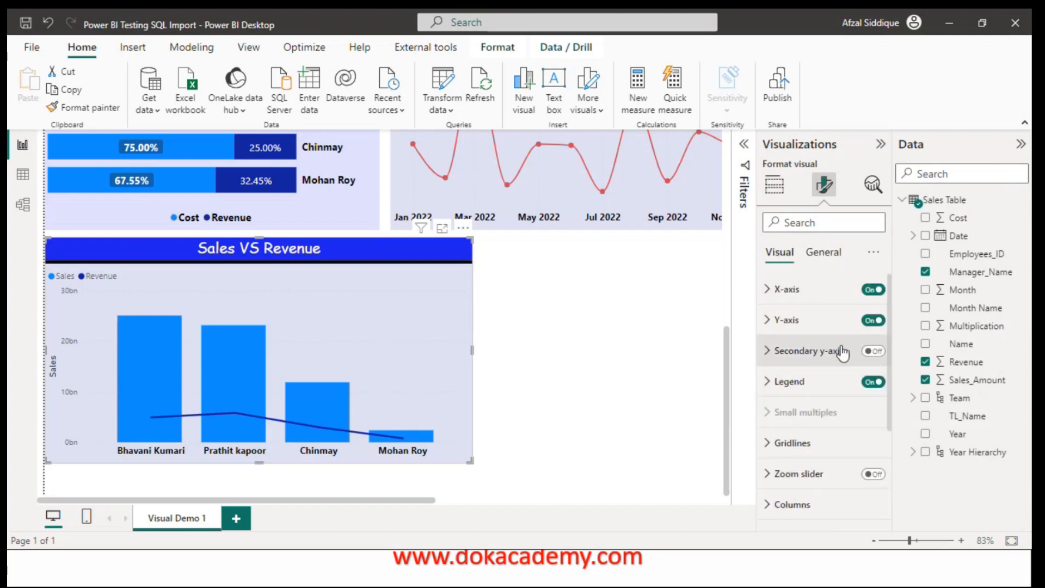
click(873, 320)
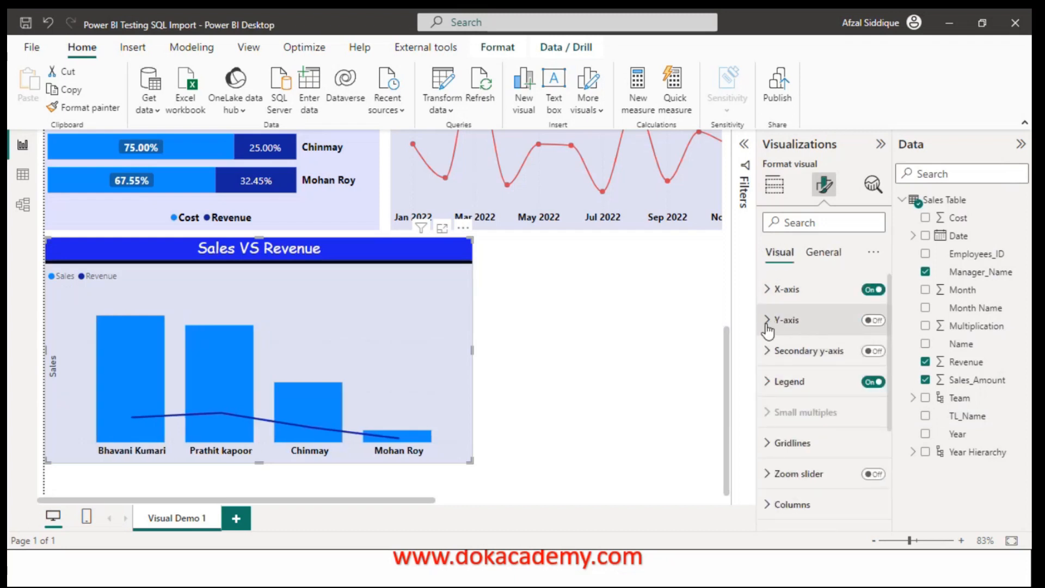
click(768, 327)
scroll(882, 359, down, 5)
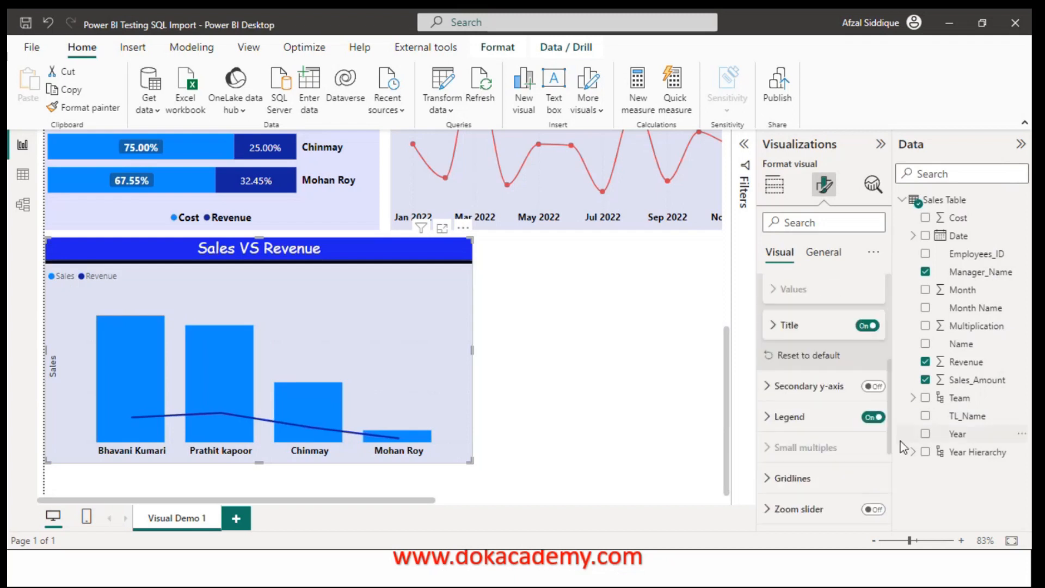
click(870, 325)
click(870, 326)
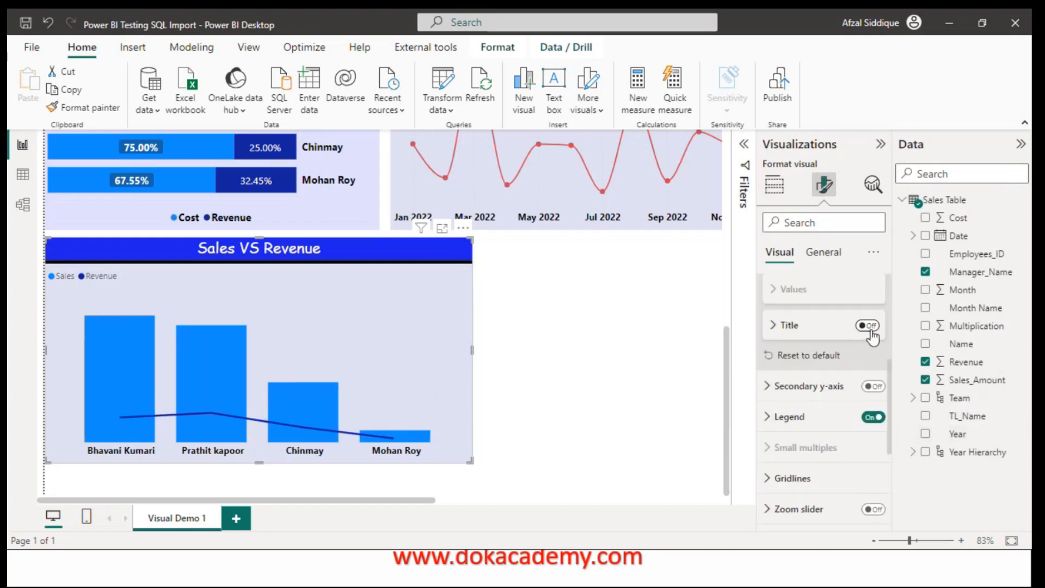
scroll(888, 375, up, 1)
scroll(890, 376, up, 5)
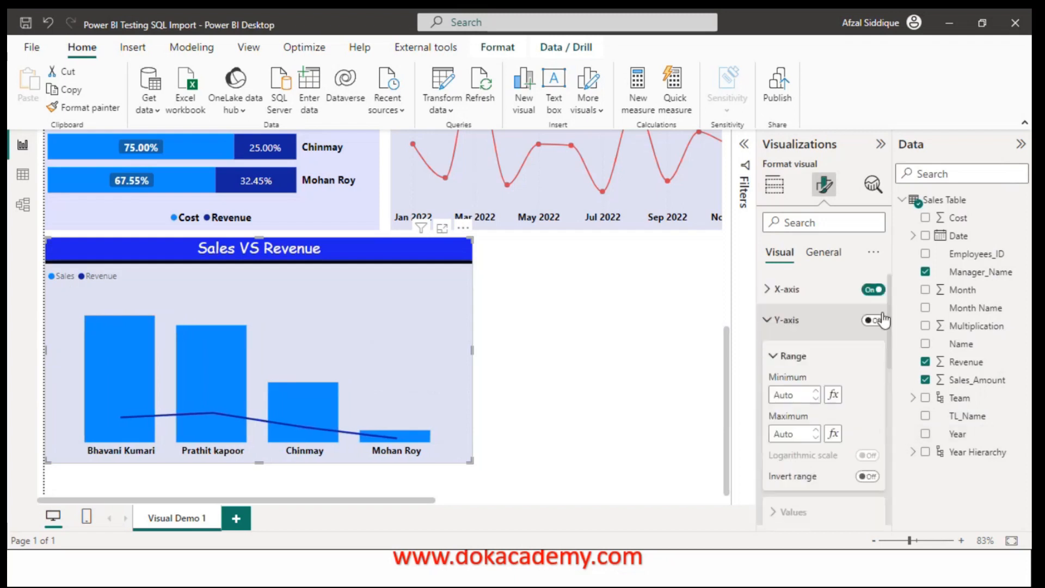
click(768, 321)
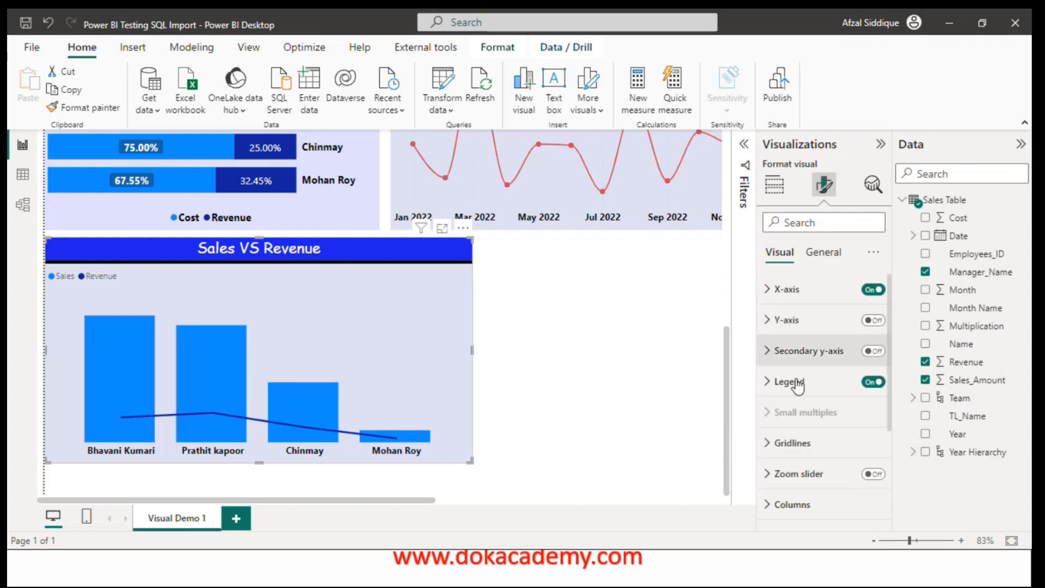
Step: Set the Sales VS Revenue chart's legend position to Bottom center
click(769, 381)
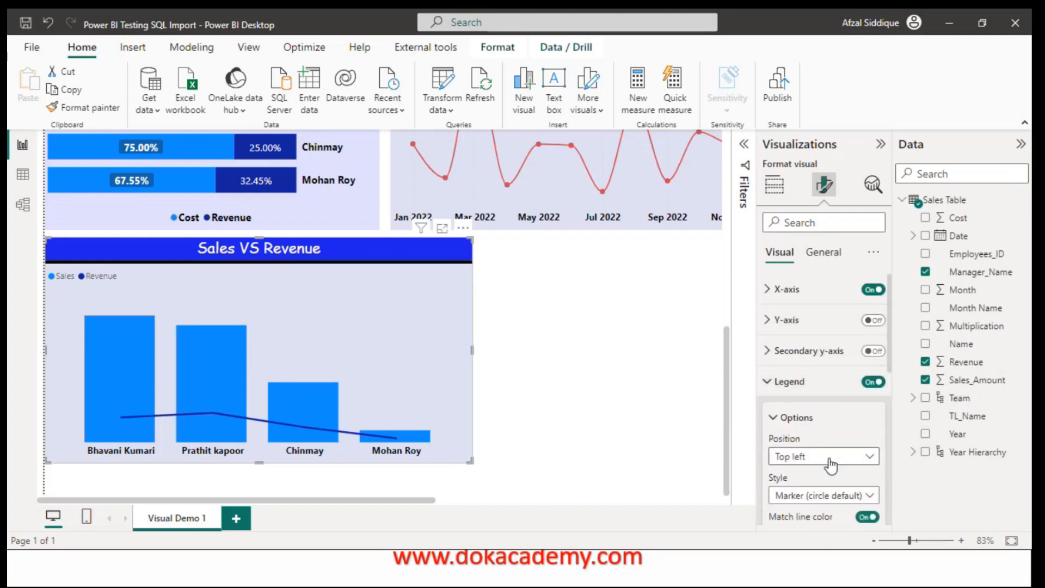
click(830, 463)
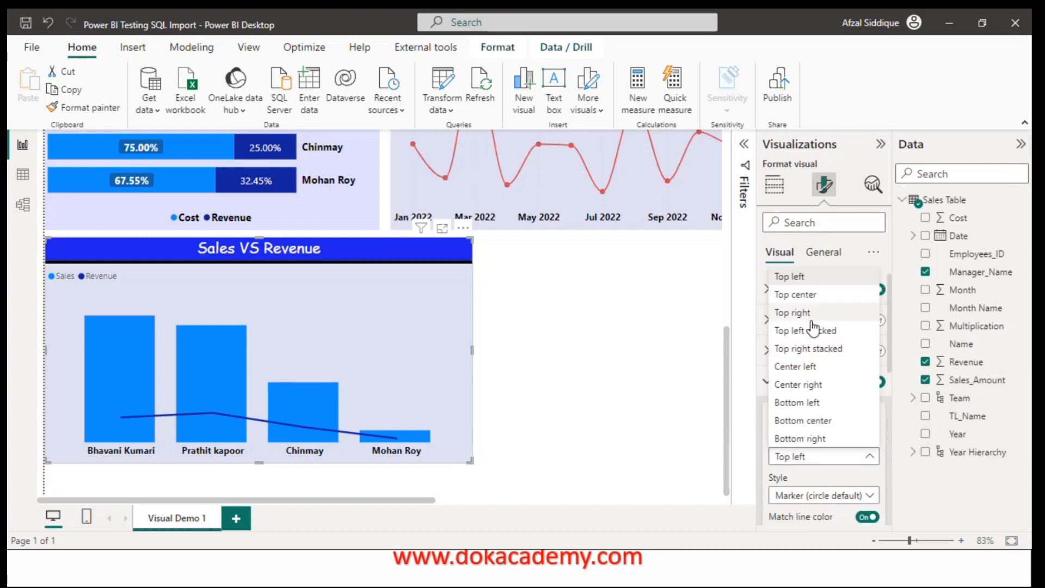
click(811, 420)
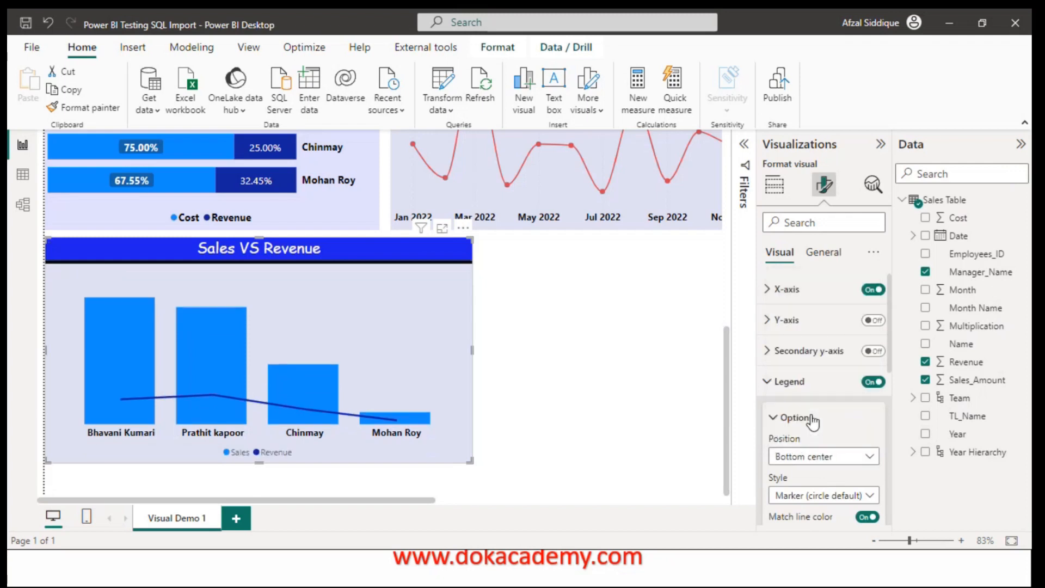
Step: Format the Sales VS Revenue chart's legend text in black, bold, size 12
drag(887, 352, 890, 434)
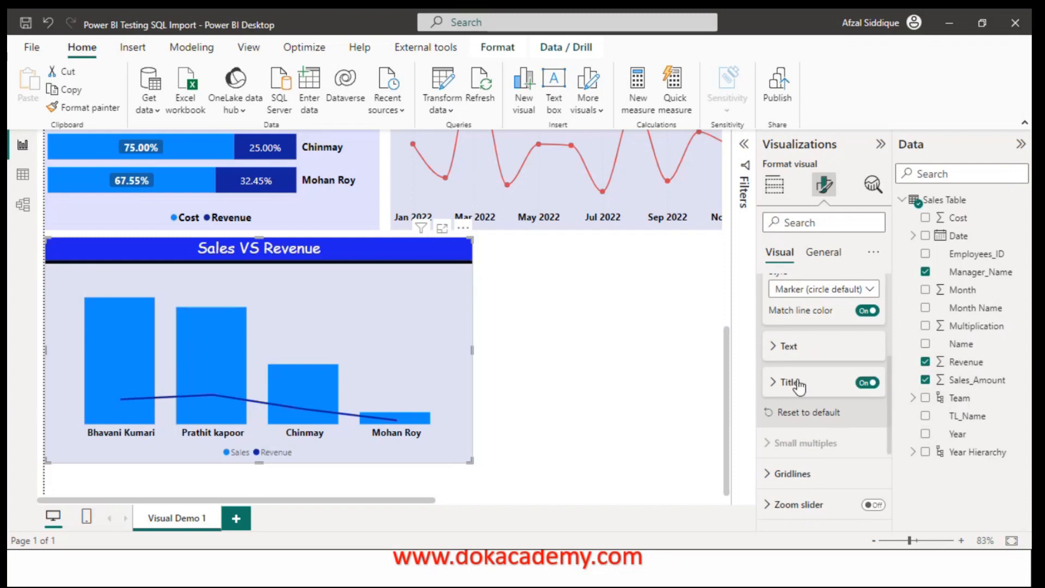
click(778, 351)
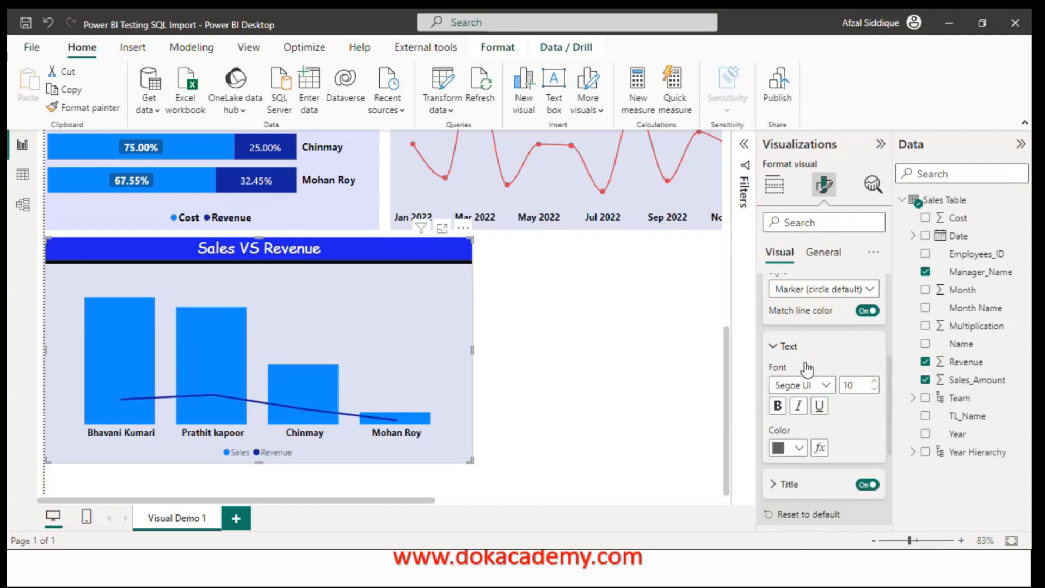
click(784, 450)
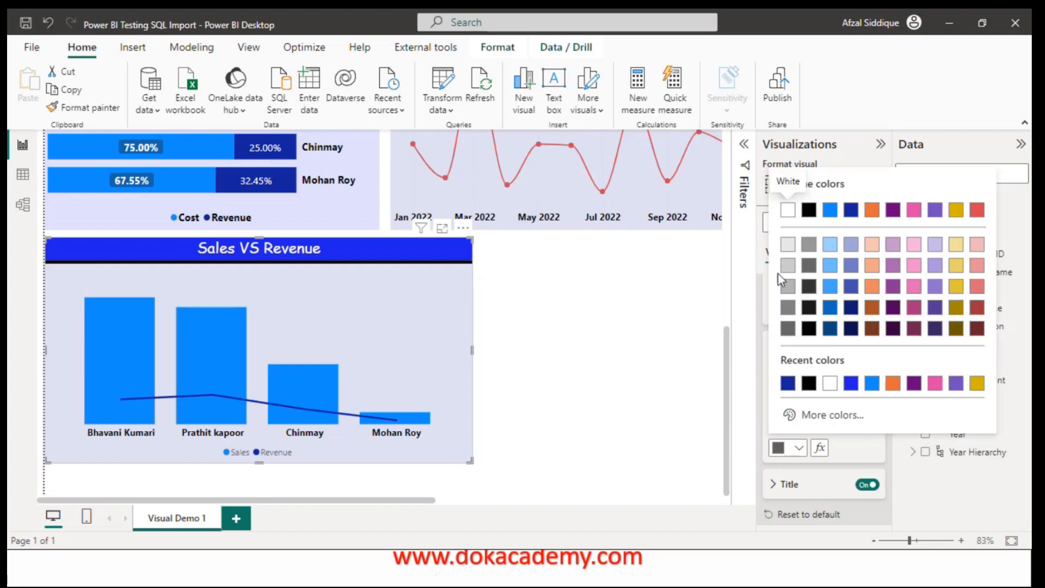
click(815, 221)
click(798, 406)
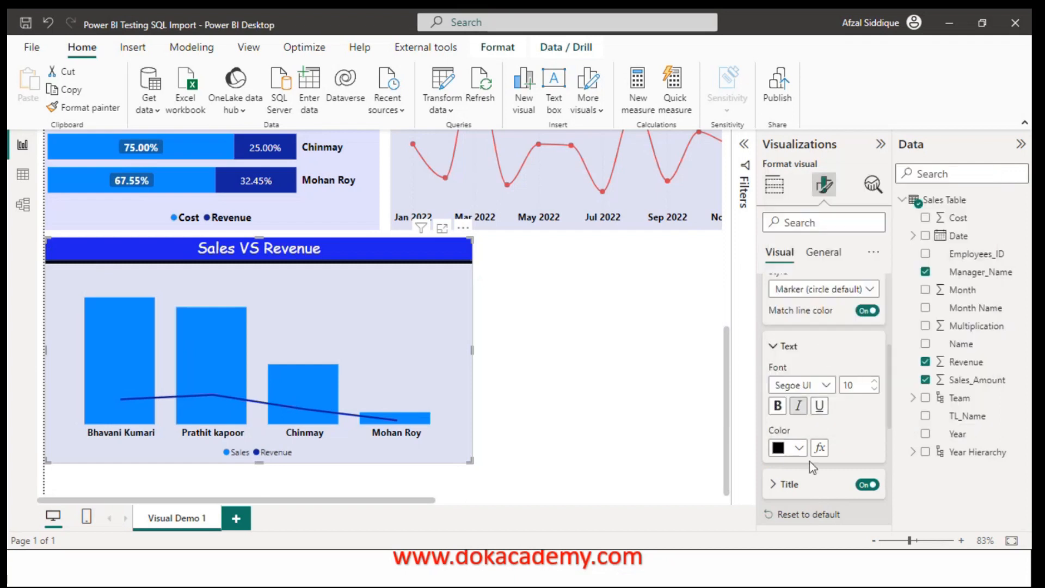
click(780, 411)
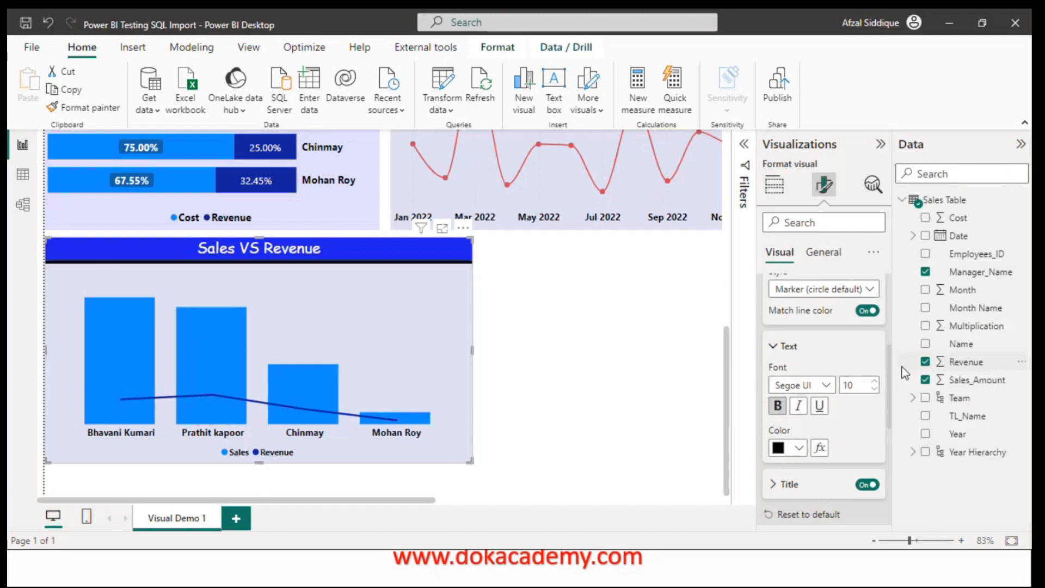
click(873, 381)
click(874, 381)
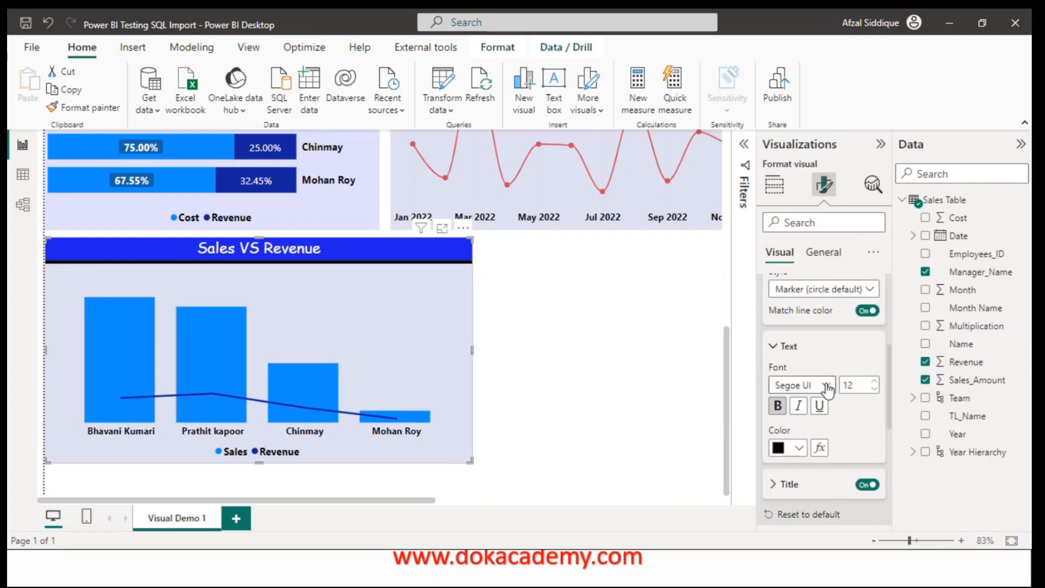
Step: Turn on data labels for the Sales VS Revenue chart
drag(730, 407, 732, 377)
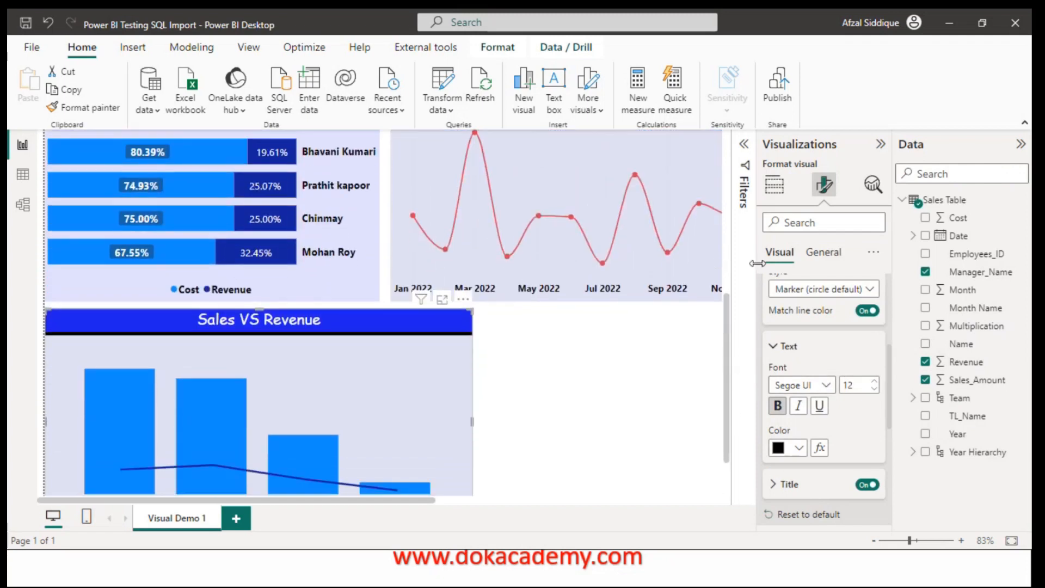
click(774, 186)
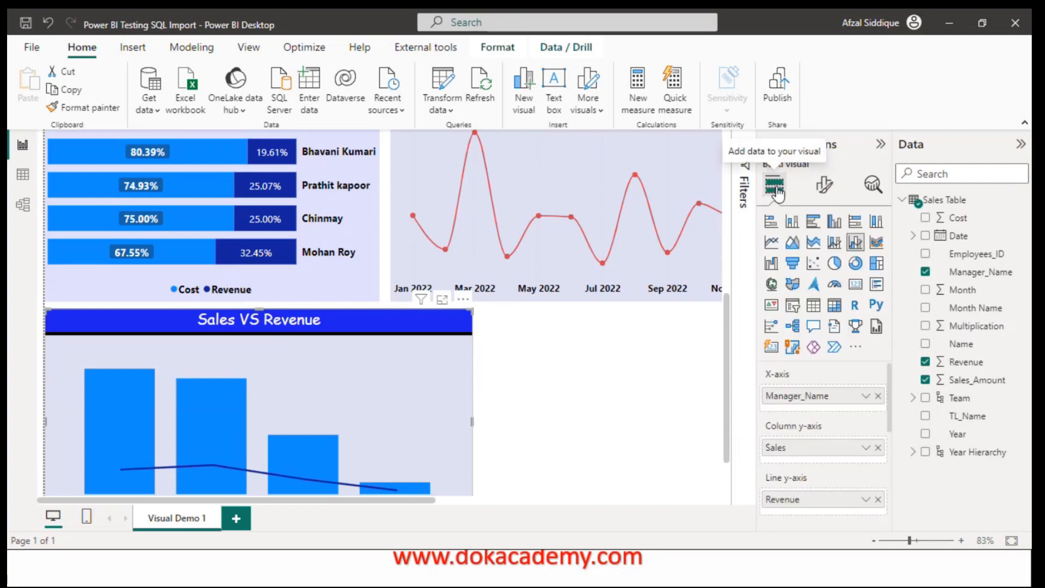
click(825, 185)
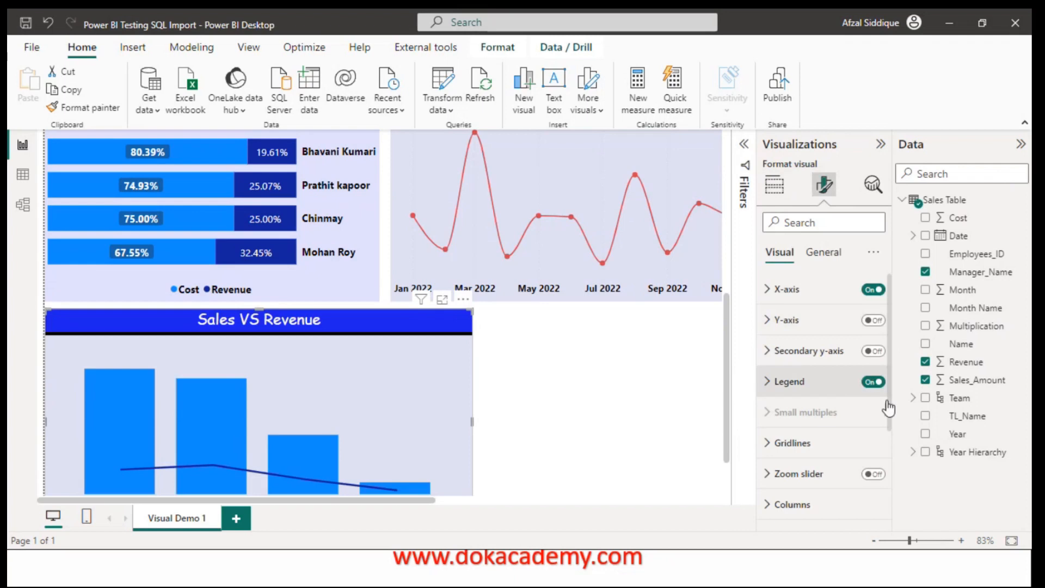
drag(888, 376, 889, 449)
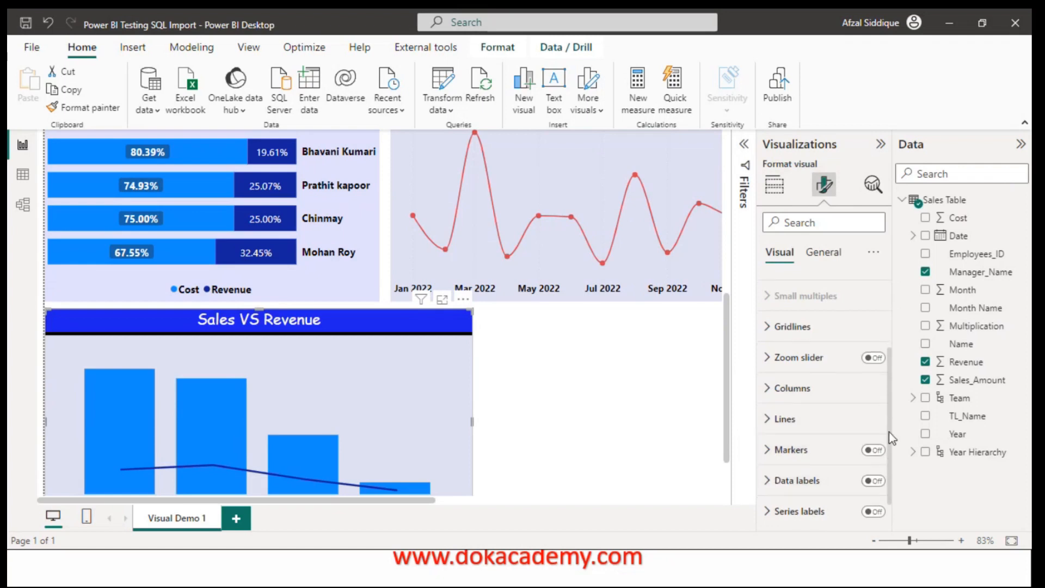
scroll(877, 462, down, 2)
click(873, 450)
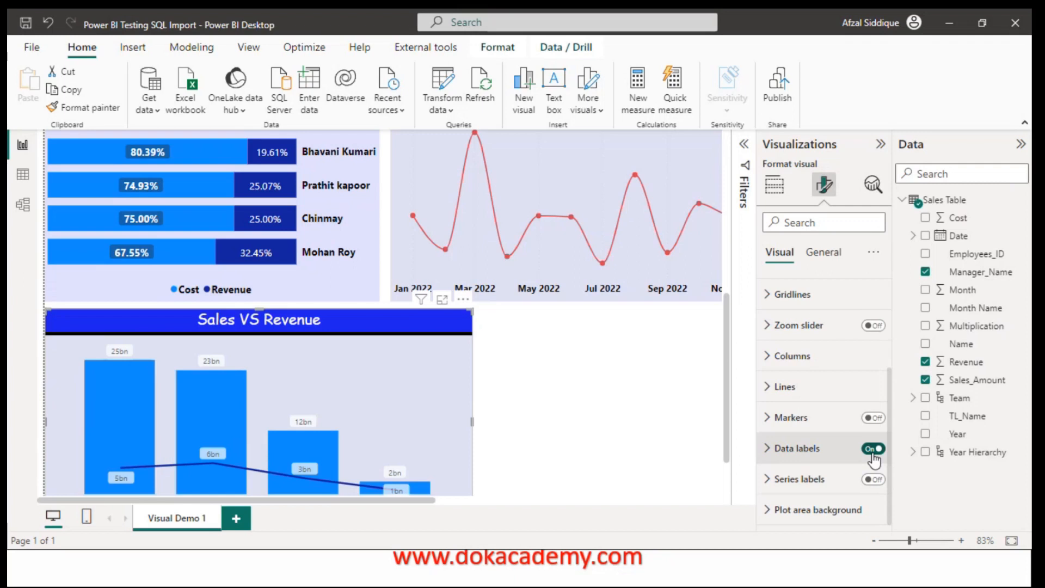
Step: Format the Sales VS Revenue chart's data label values in bold black at font size 11
click(767, 449)
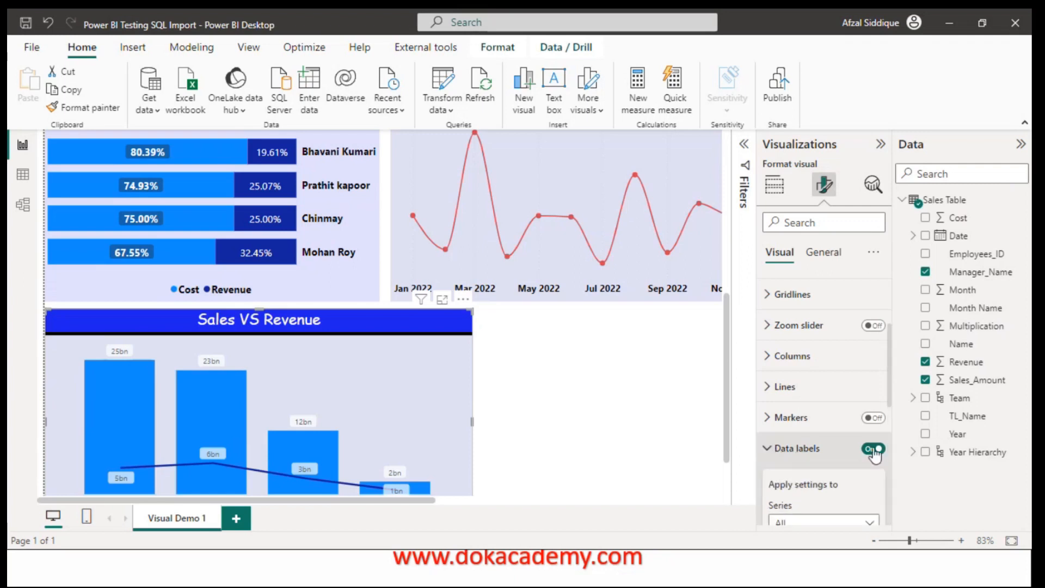
drag(889, 381, 892, 481)
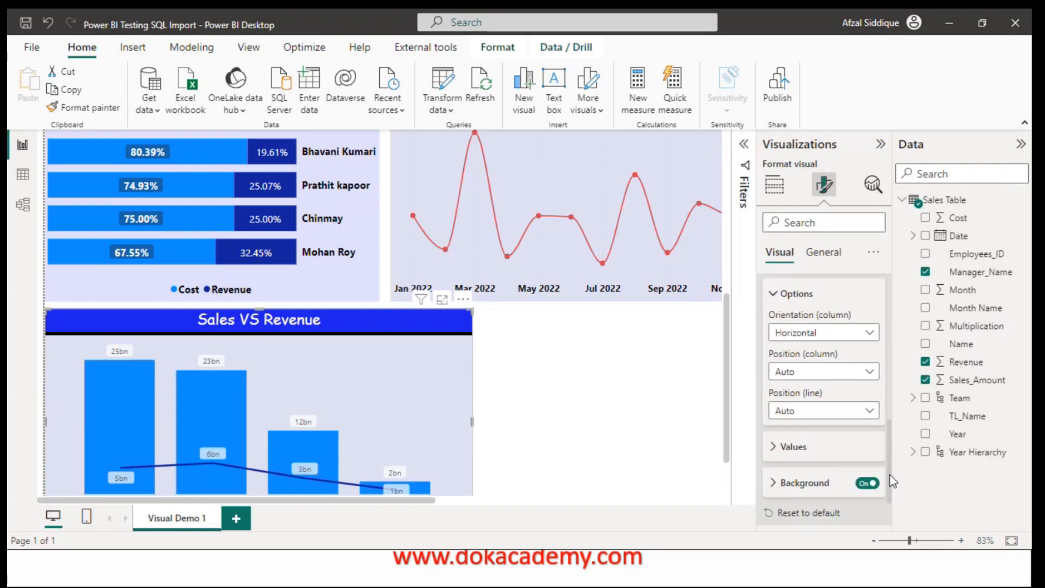
click(777, 448)
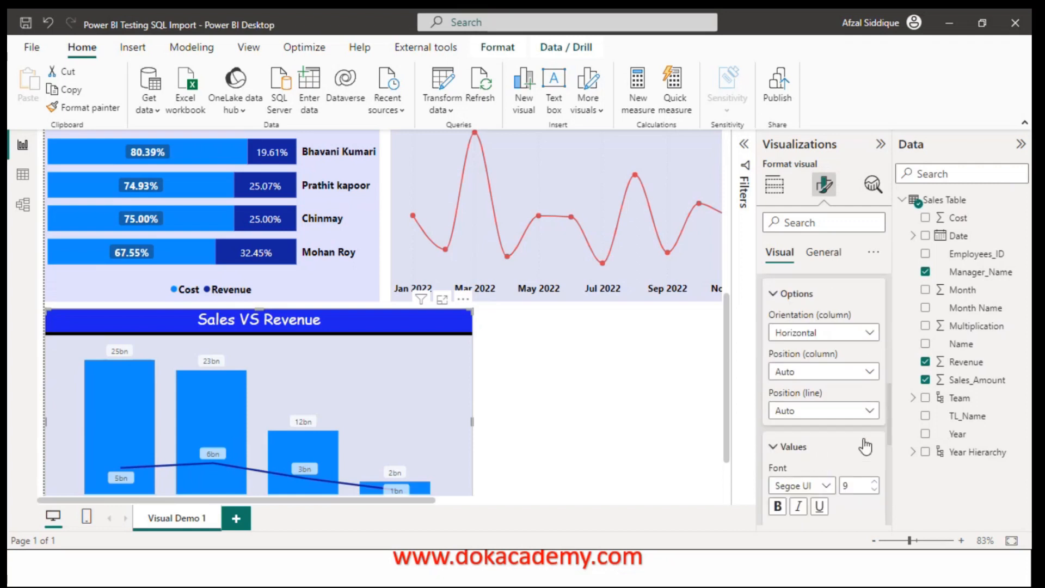
drag(889, 406, 890, 438)
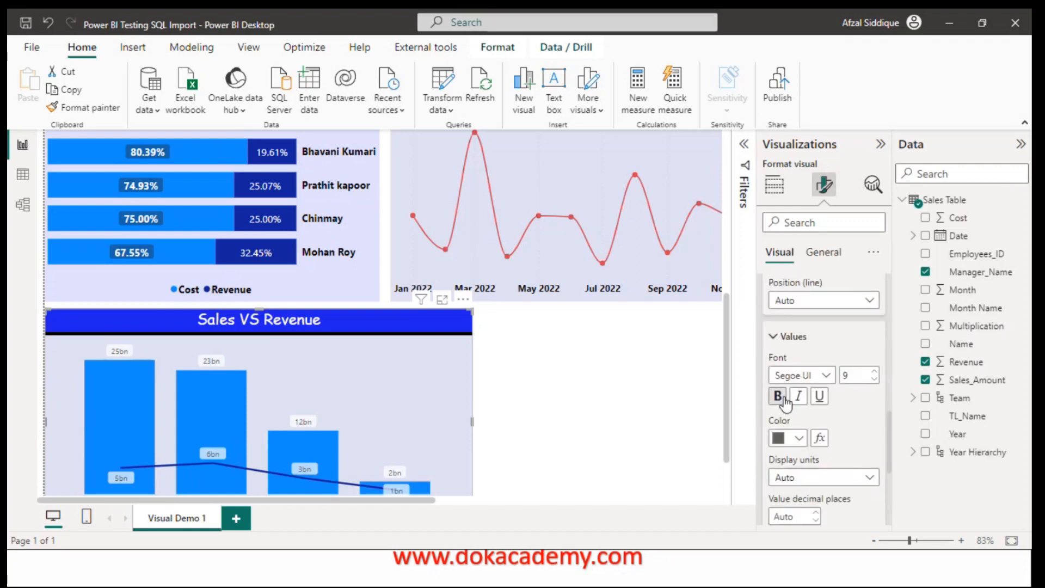
click(798, 439)
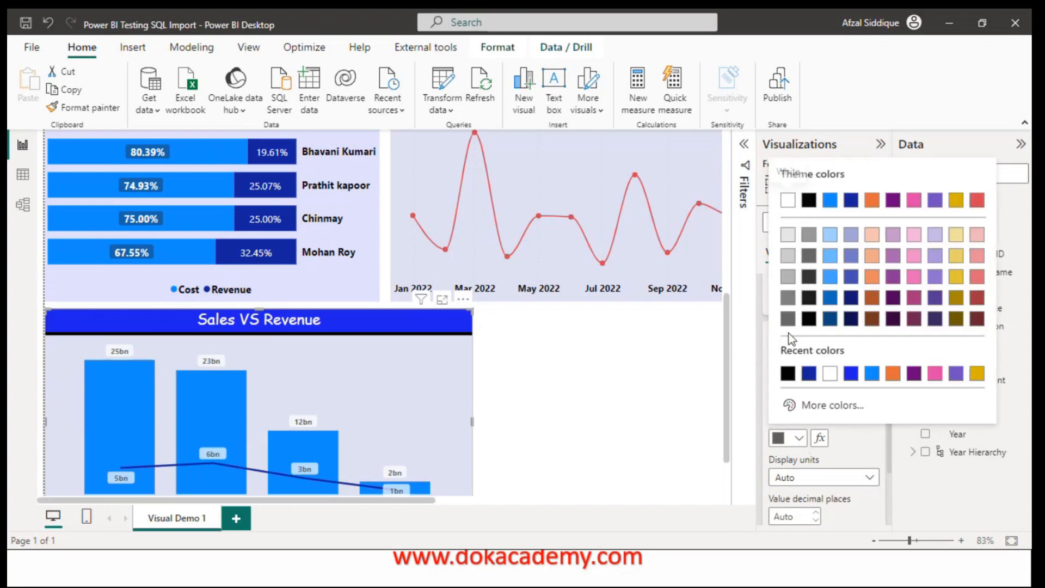
click(788, 374)
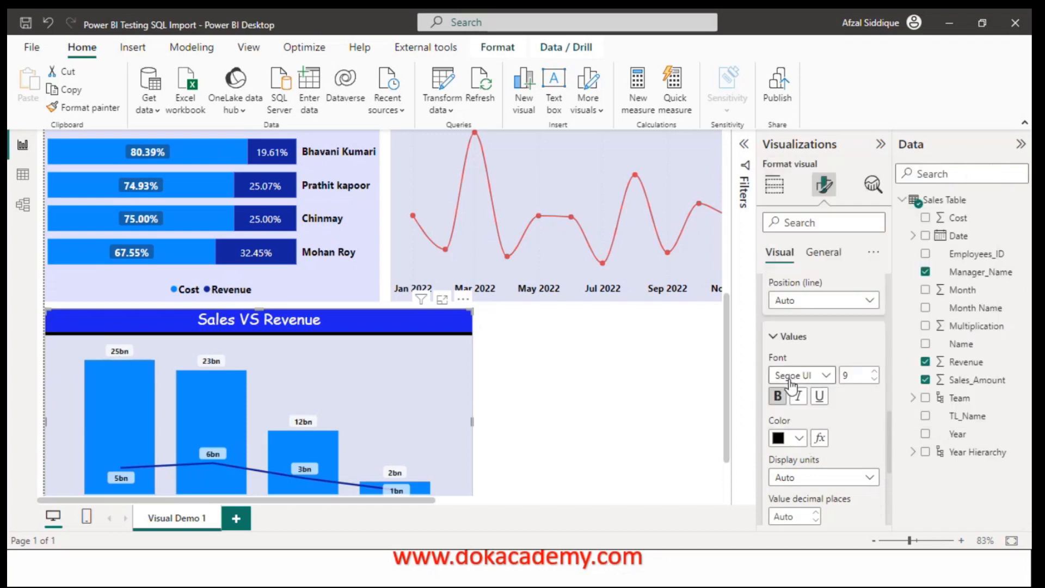
click(875, 371)
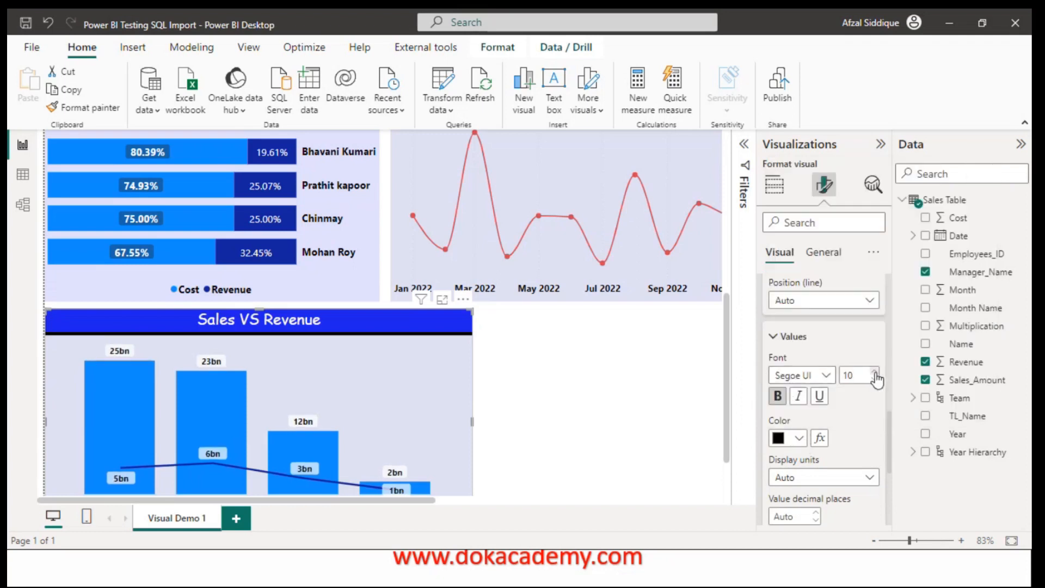
click(874, 371)
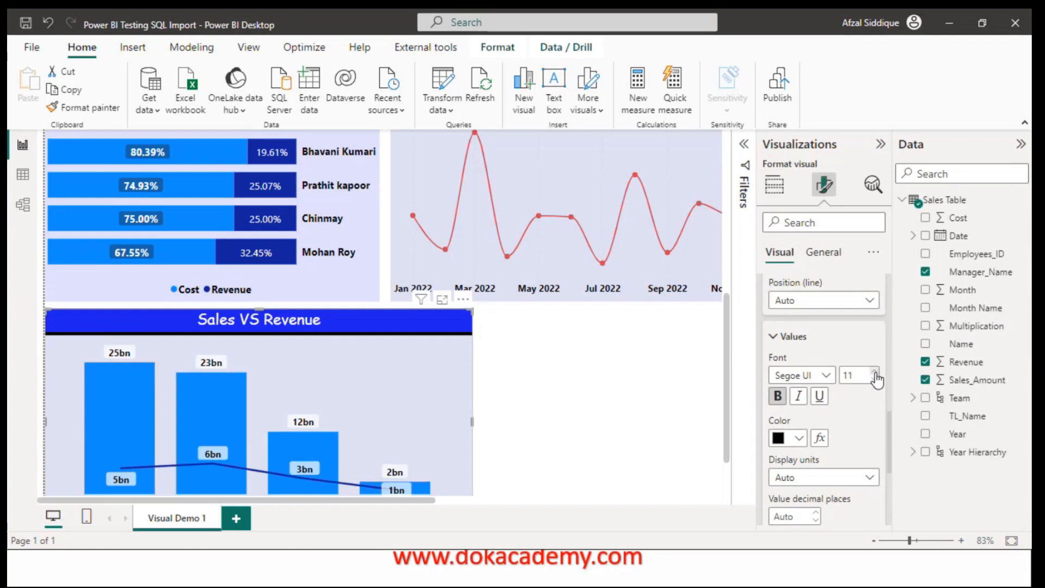
Step: Deselect the chart, collapse the Visualizations pane and review the whole Sales VS Revenue chart
click(600, 383)
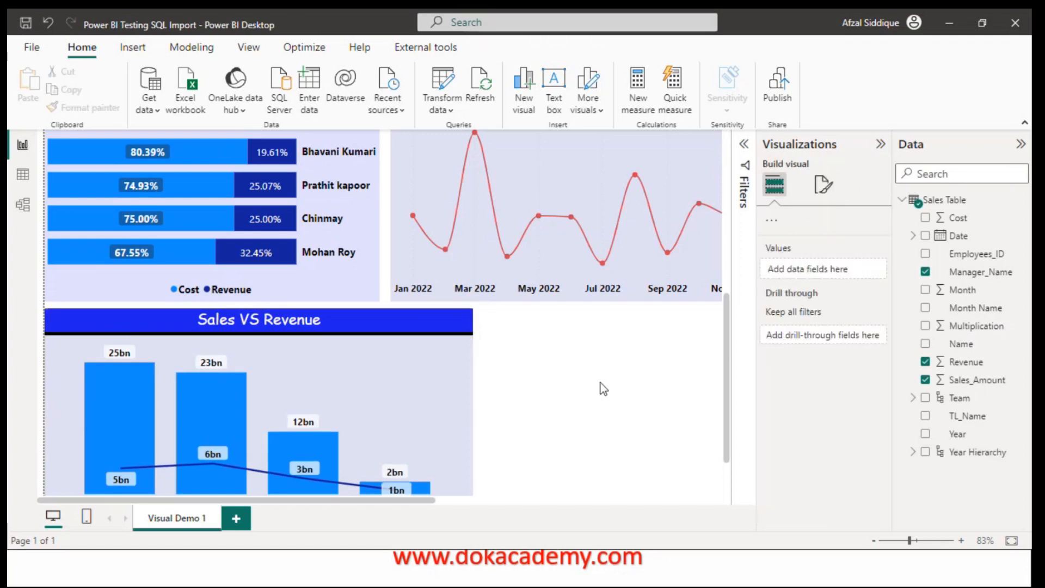
click(875, 152)
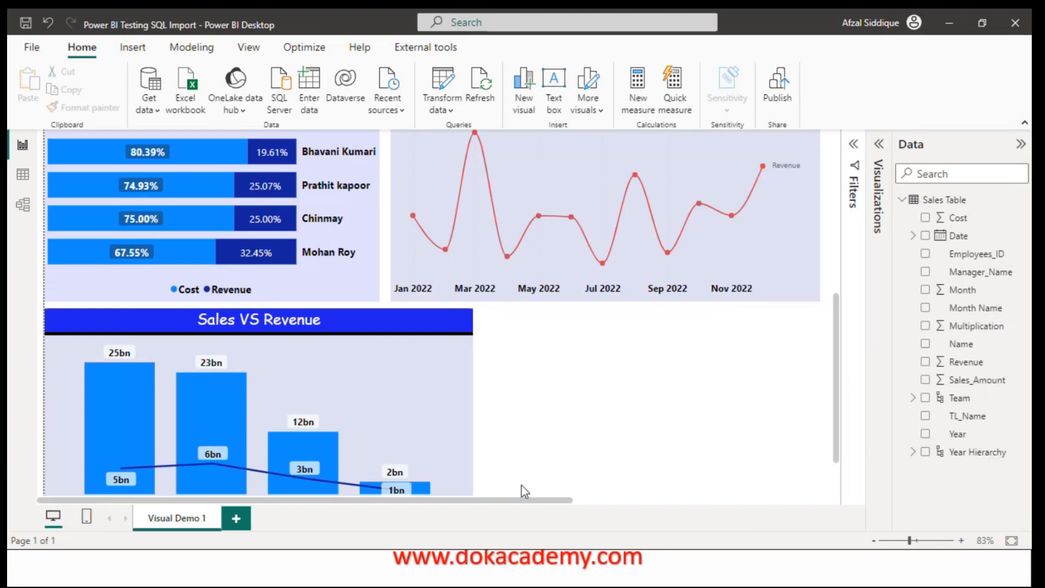
drag(839, 375, 831, 488)
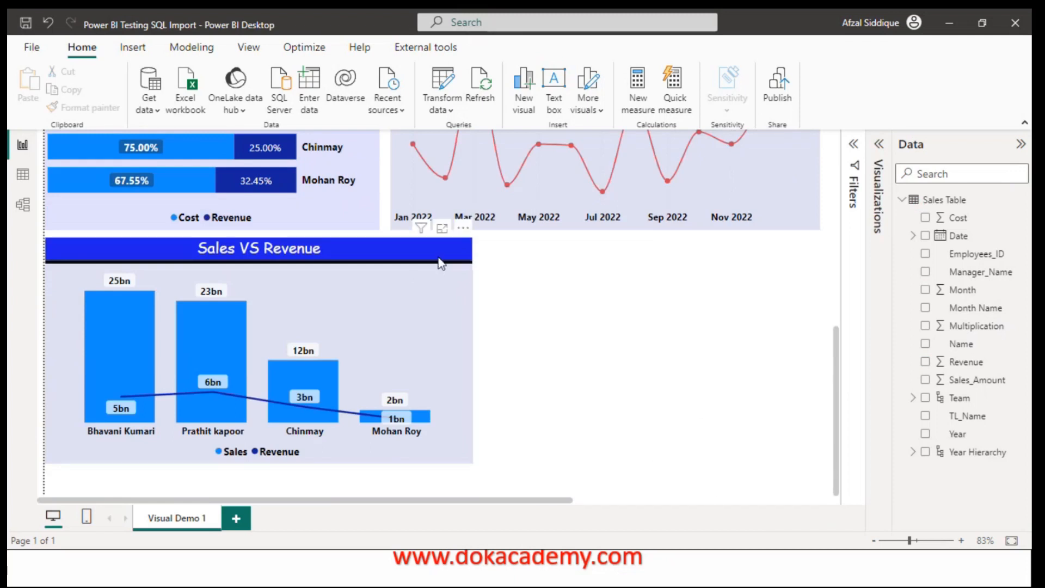
Step: Try the line and stacked column chart type on the Sales VS Revenue chart and undo the change
click(472, 333)
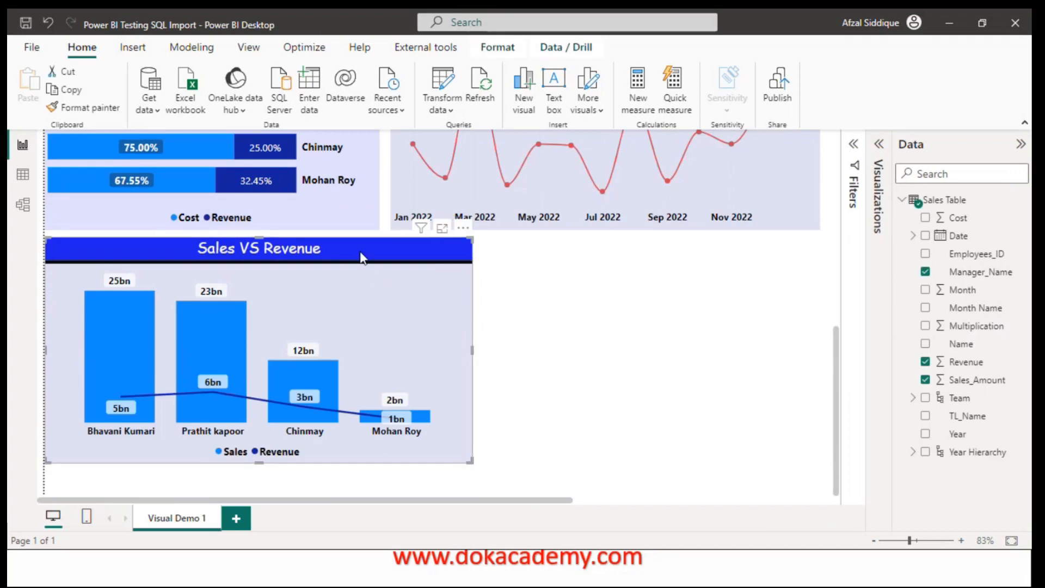
click(878, 144)
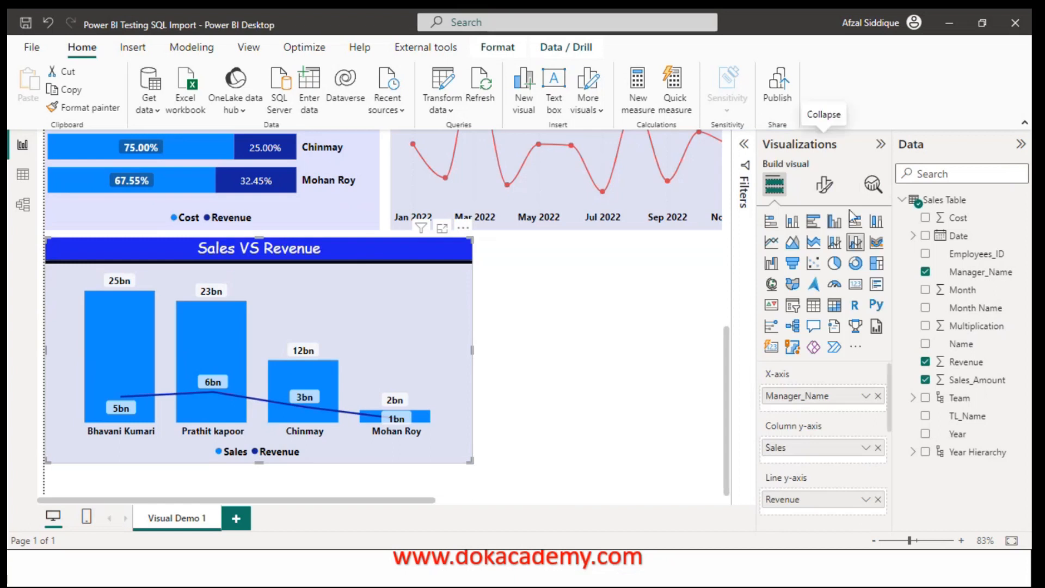
click(835, 243)
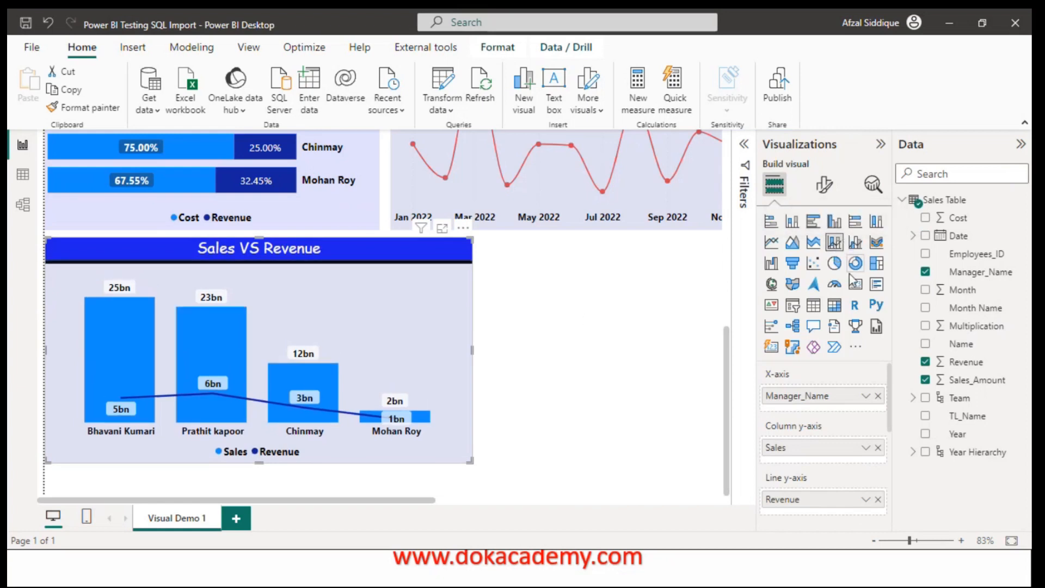
key(ctrl+z)
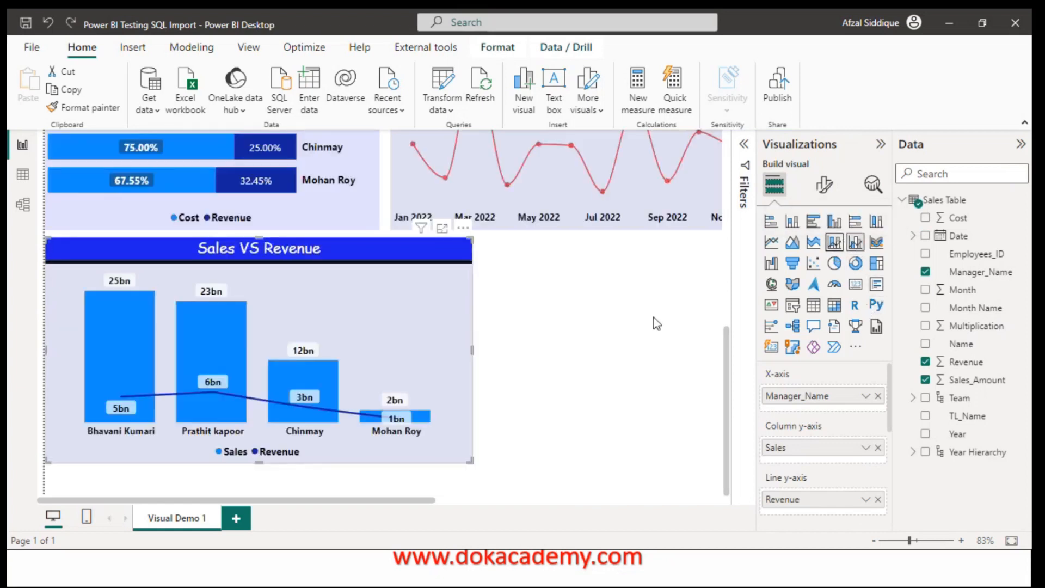
click(655, 318)
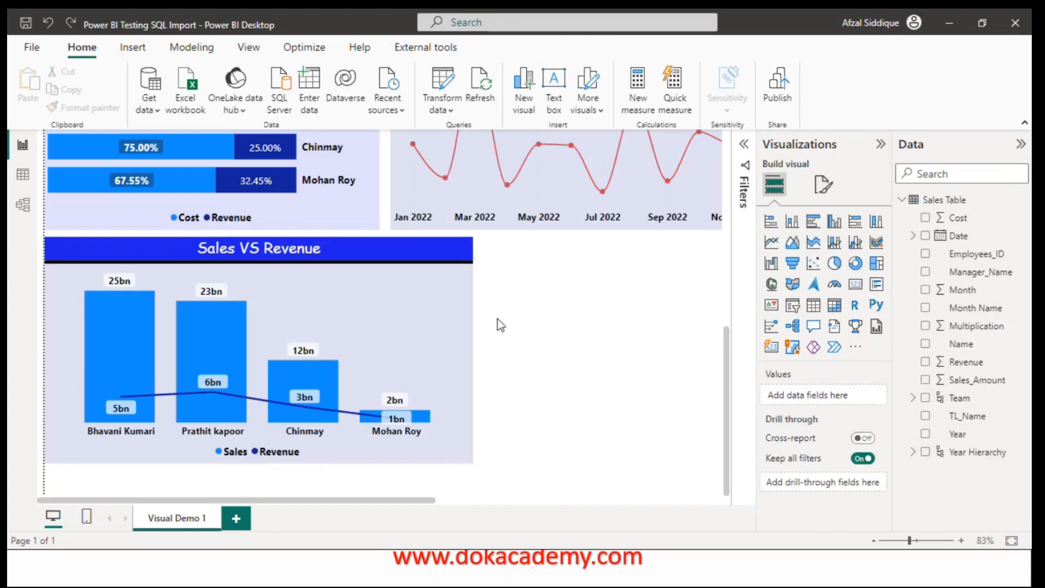
Step: Duplicate the Sales VS Revenue chart and place the copy directly to the right of the original
click(375, 265)
drag(335, 253, 764, 249)
drag(416, 501, 649, 510)
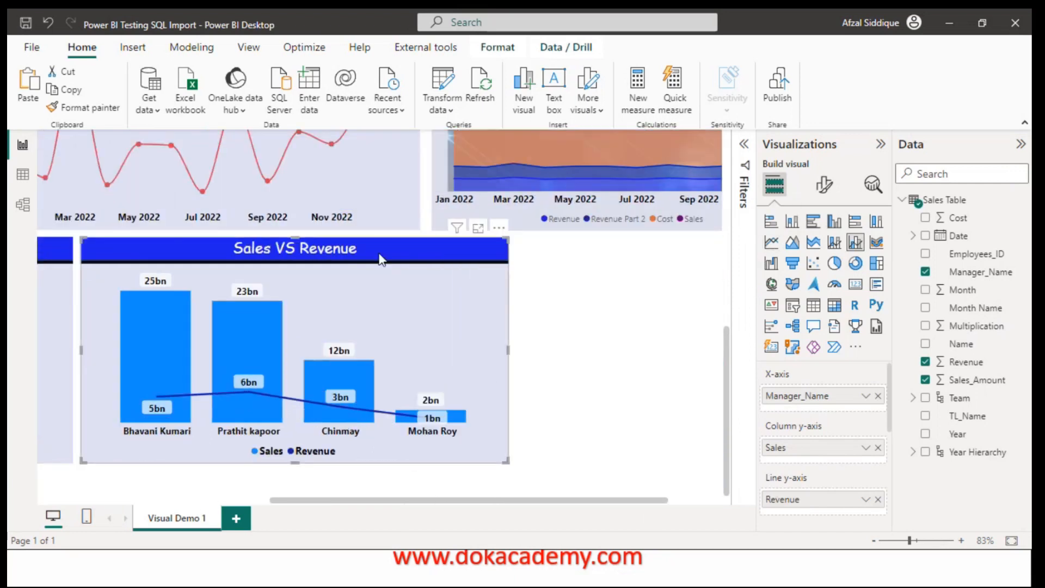
mouse_move(362, 256)
mouse_down()
mouse_move(370, 259)
mouse_move(358, 256)
mouse_up()
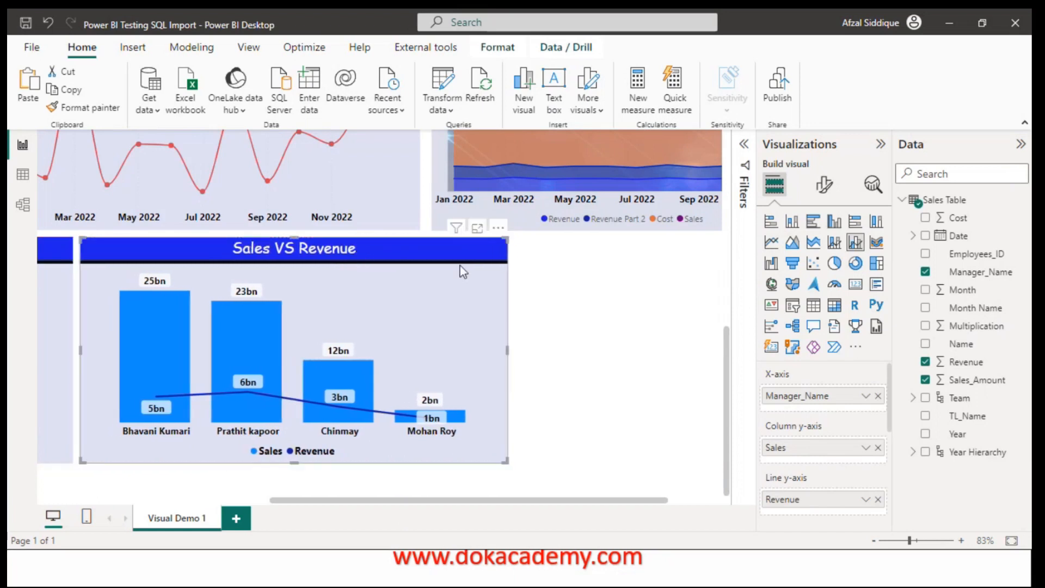
Step: Convert the copied chart to a line and stacked column chart, replacing its column and line values with Cost and Revenue on the column y-axis
click(833, 246)
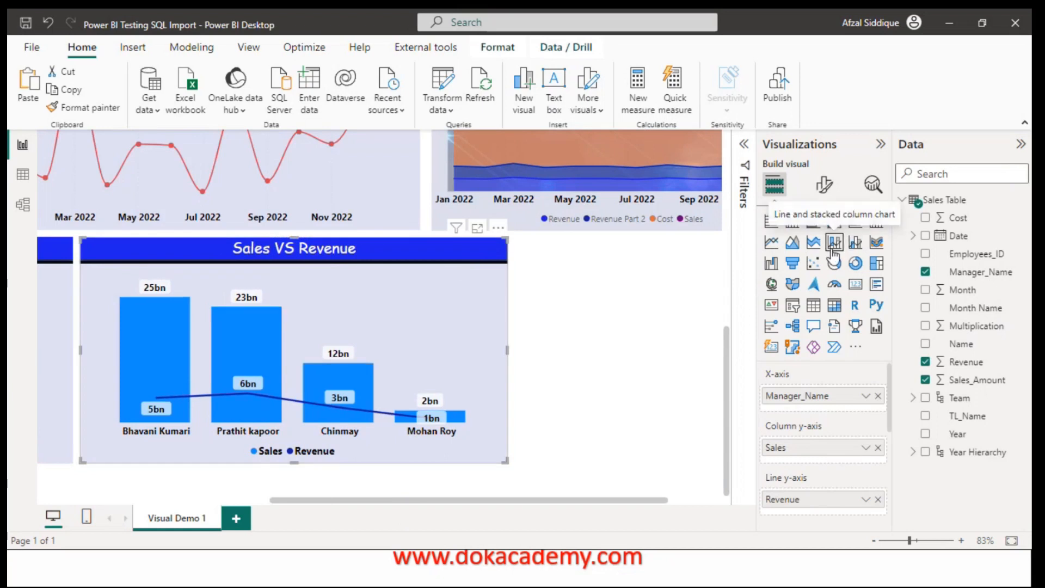
click(878, 447)
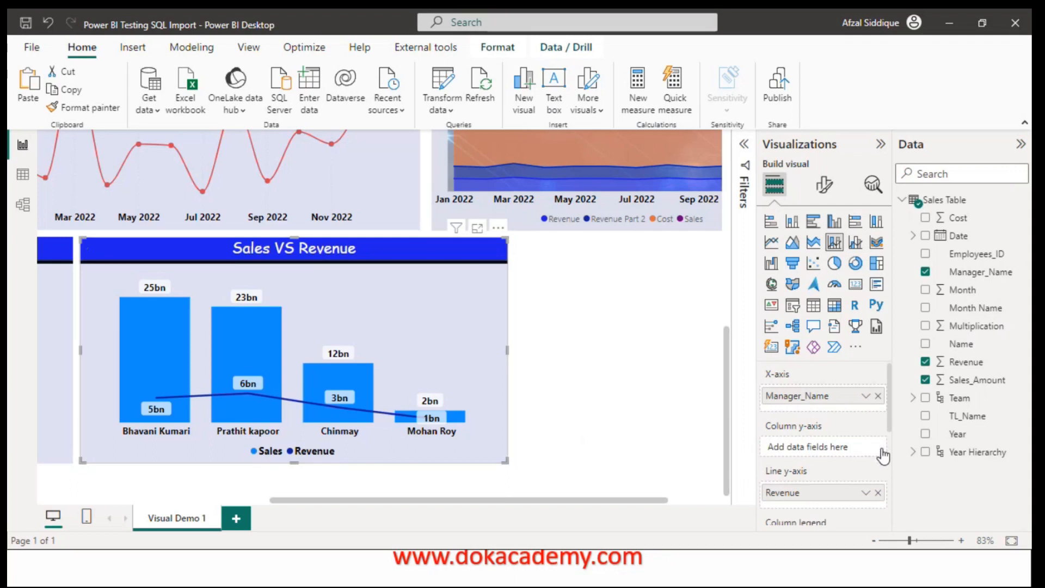
click(878, 492)
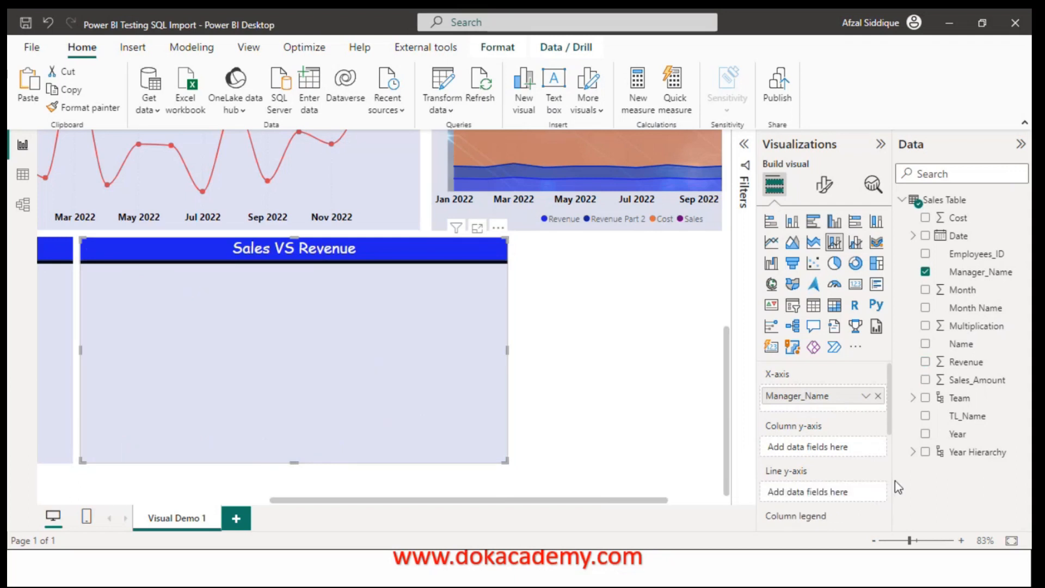
drag(954, 224, 824, 453)
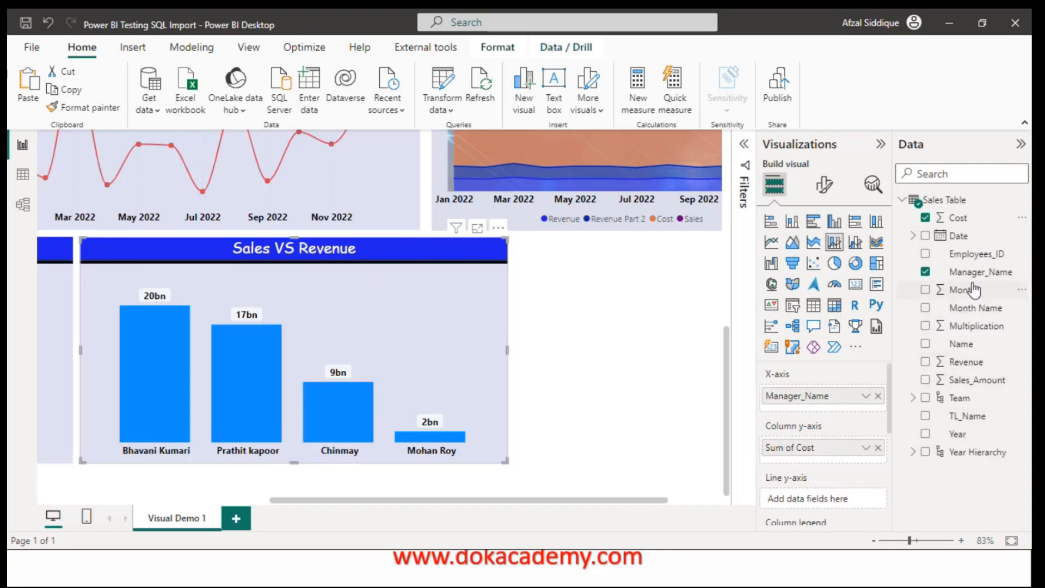
drag(967, 362, 829, 458)
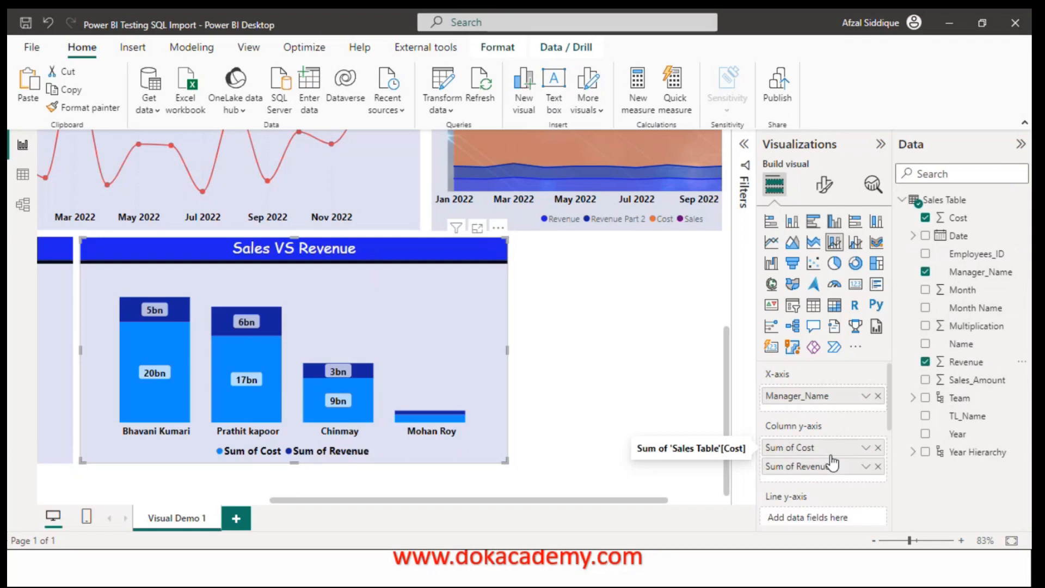
Step: Turn off the data labels on the copied Sales VS Revenue chart
click(826, 186)
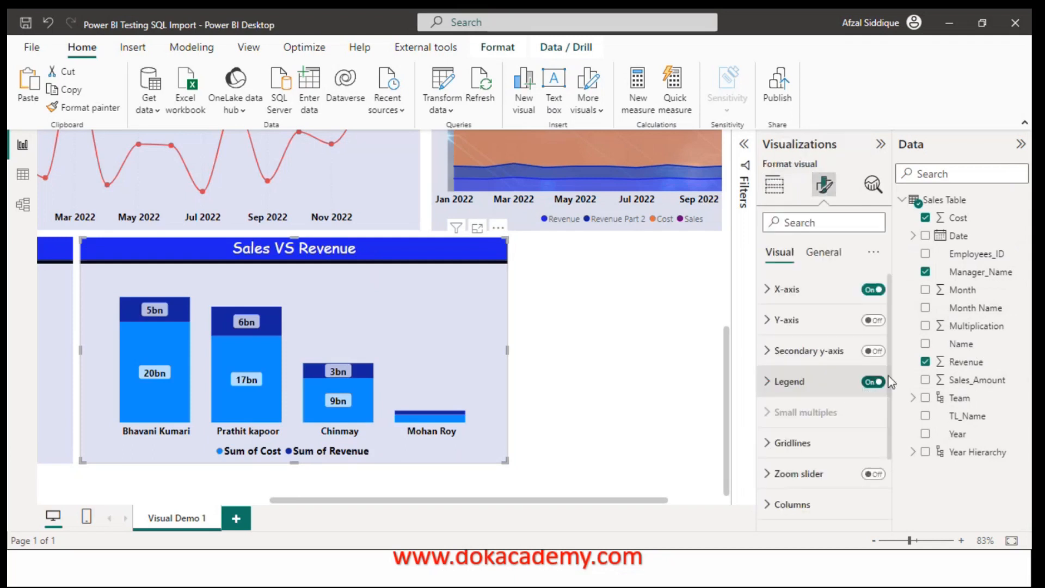
scroll(889, 382, down, 2)
click(874, 450)
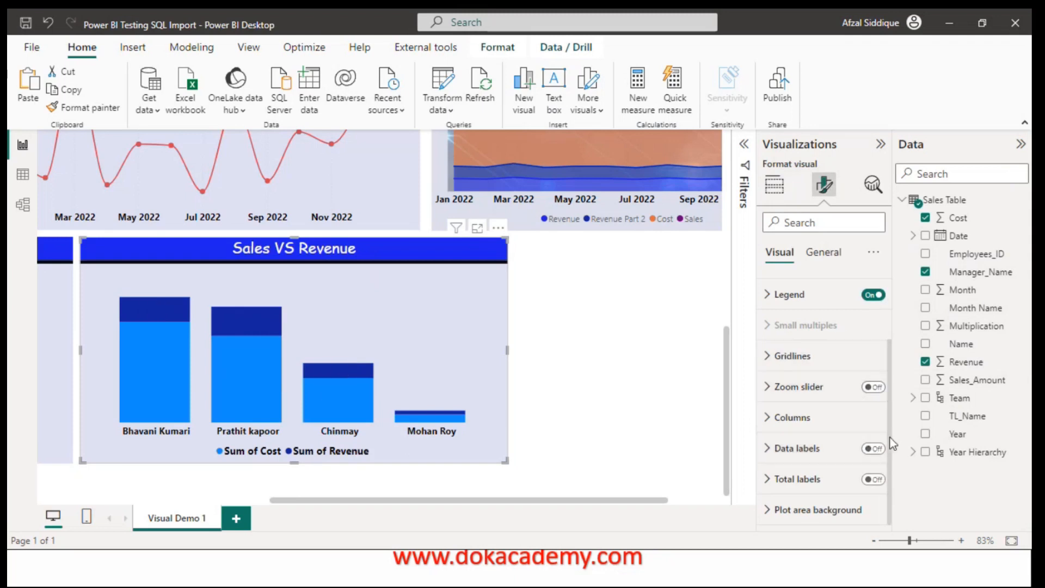
scroll(888, 414, up, 2)
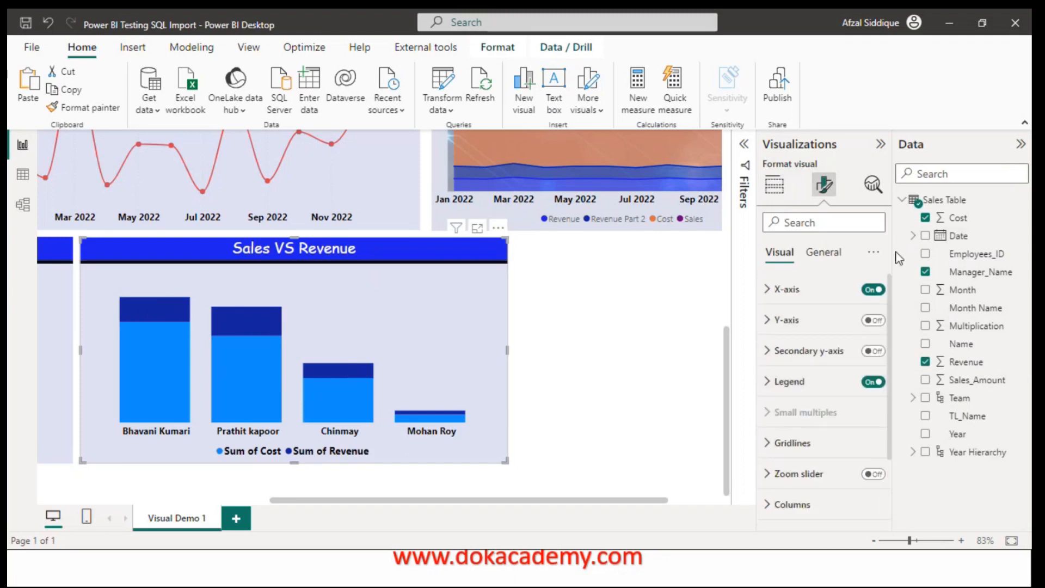
Step: Try Sales_Amount as the line y-axis value of the copied chart and remove it again
click(774, 185)
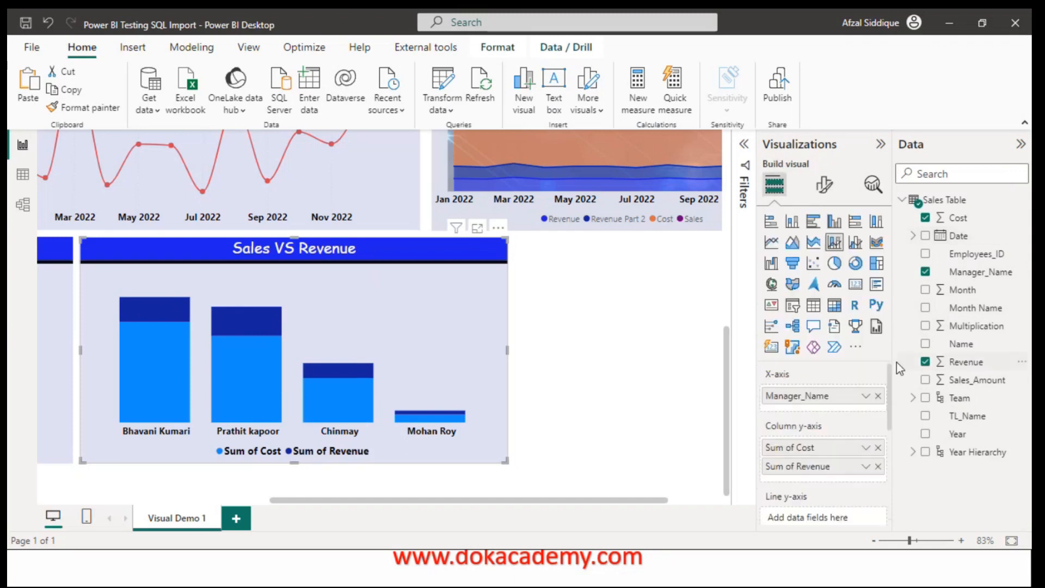
scroll(838, 419, down, 3)
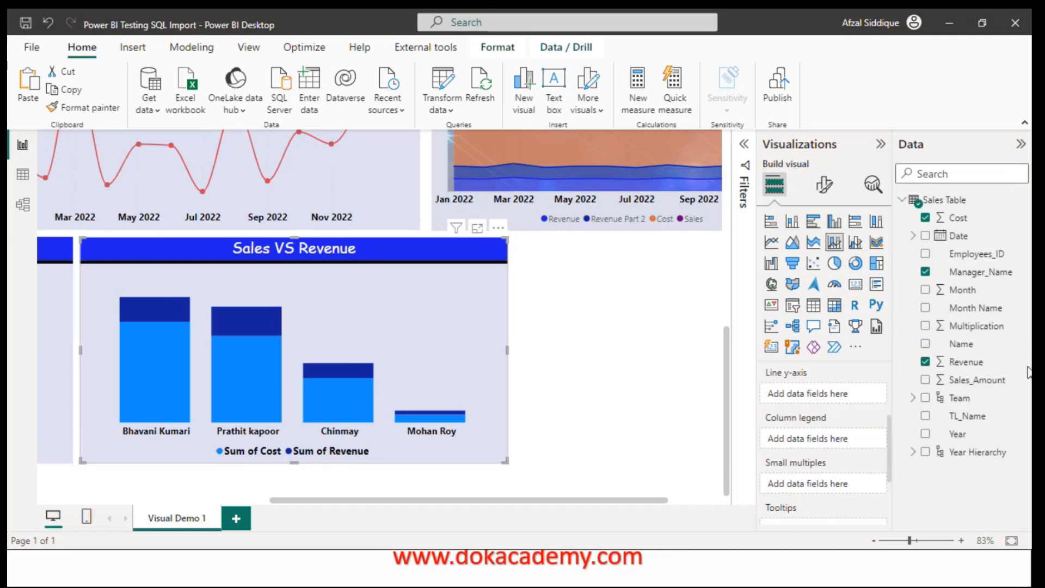
drag(972, 384, 841, 397)
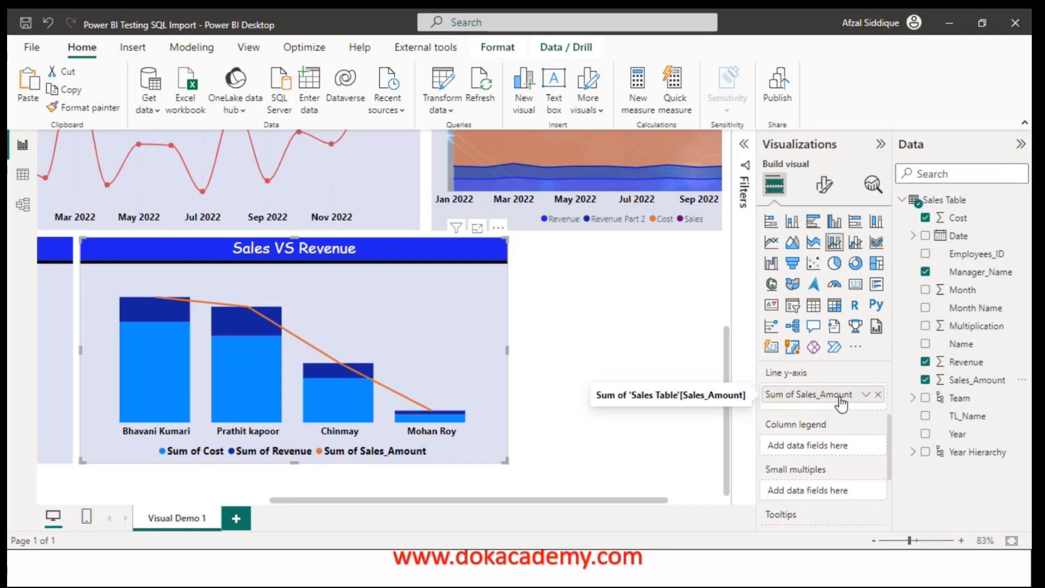
click(926, 379)
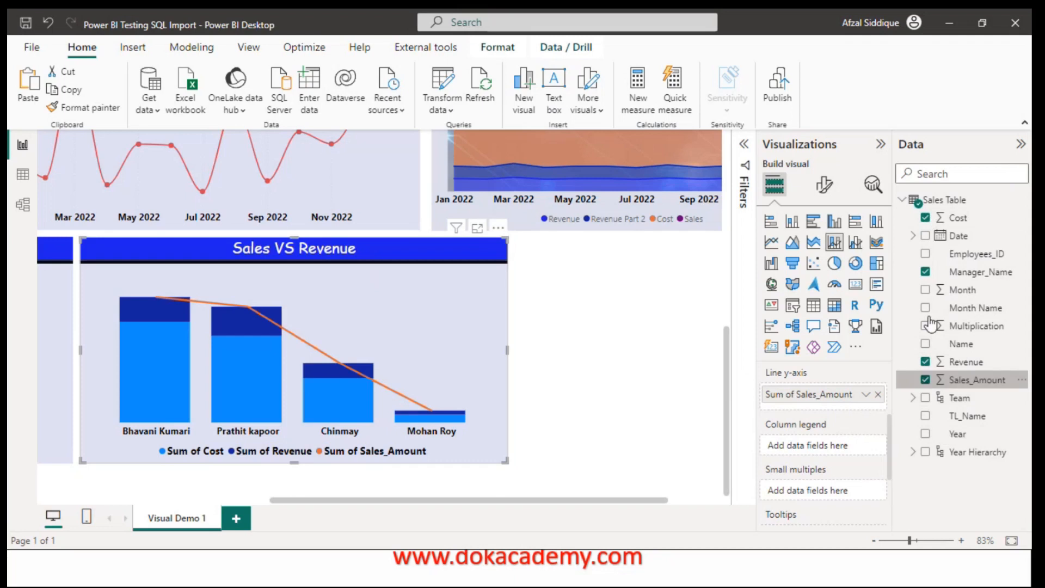
Step: Re-add Cost after Revenue on the column y-axis and try Cost as the line y-axis value, removing it from the line
click(925, 219)
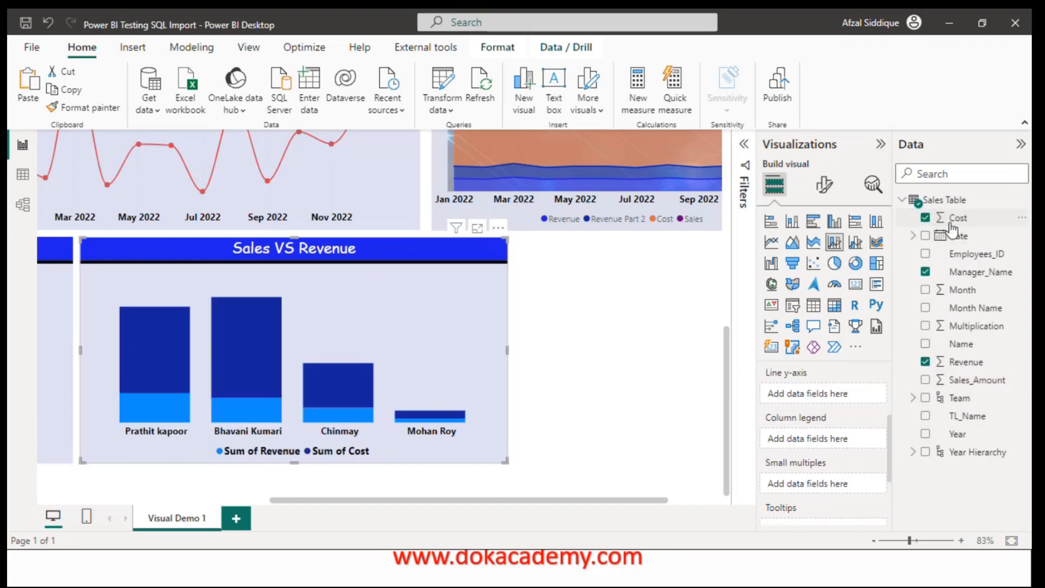
drag(950, 219, 822, 401)
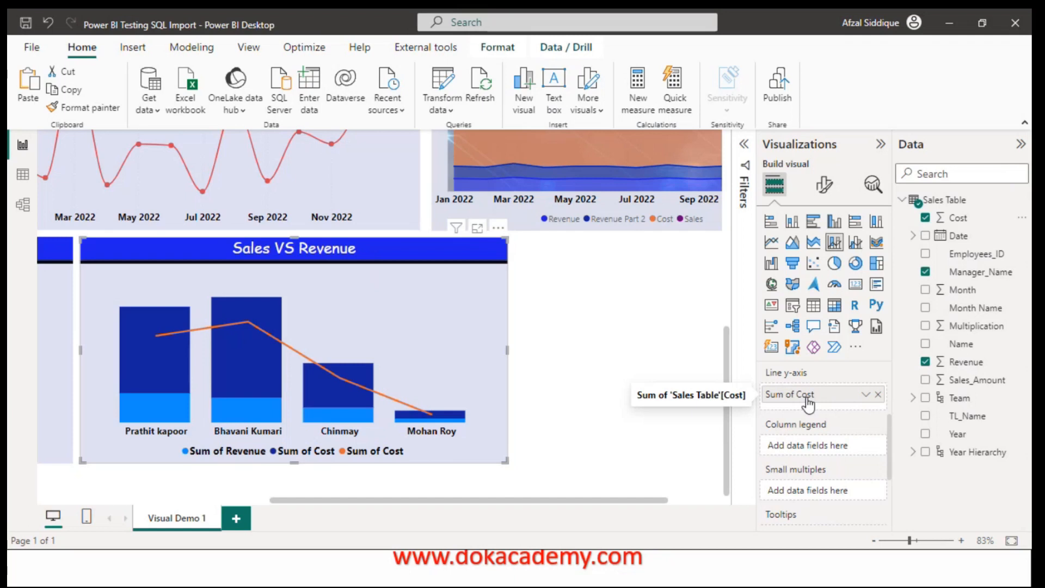
double_click(807, 398)
text(C)
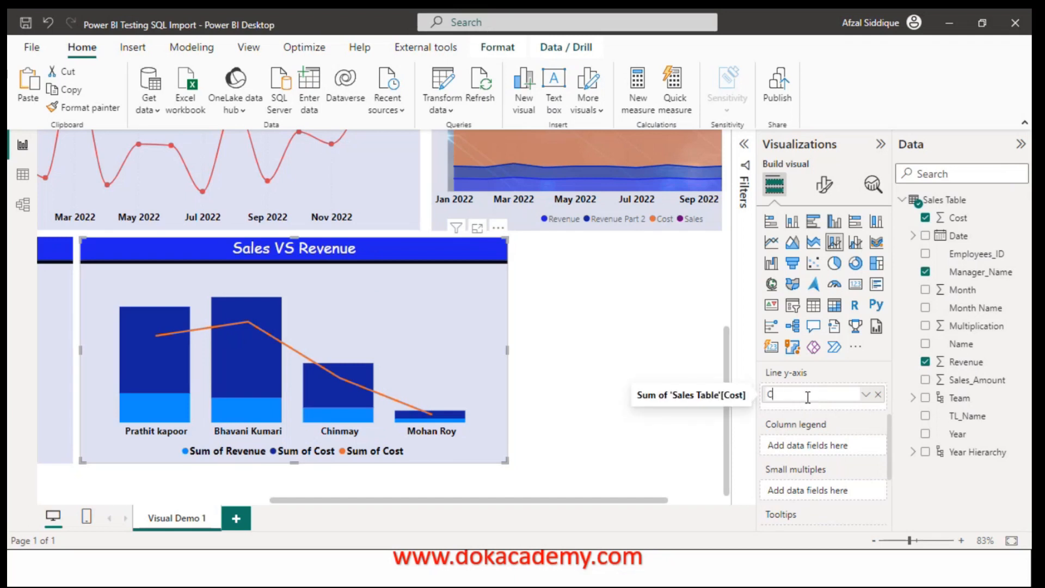
key(Escape)
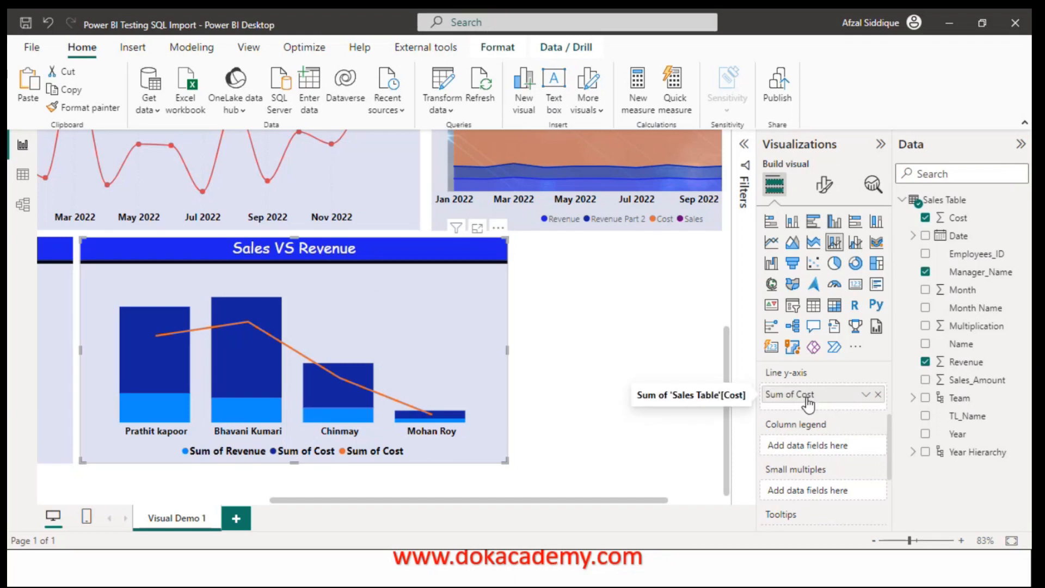
click(876, 396)
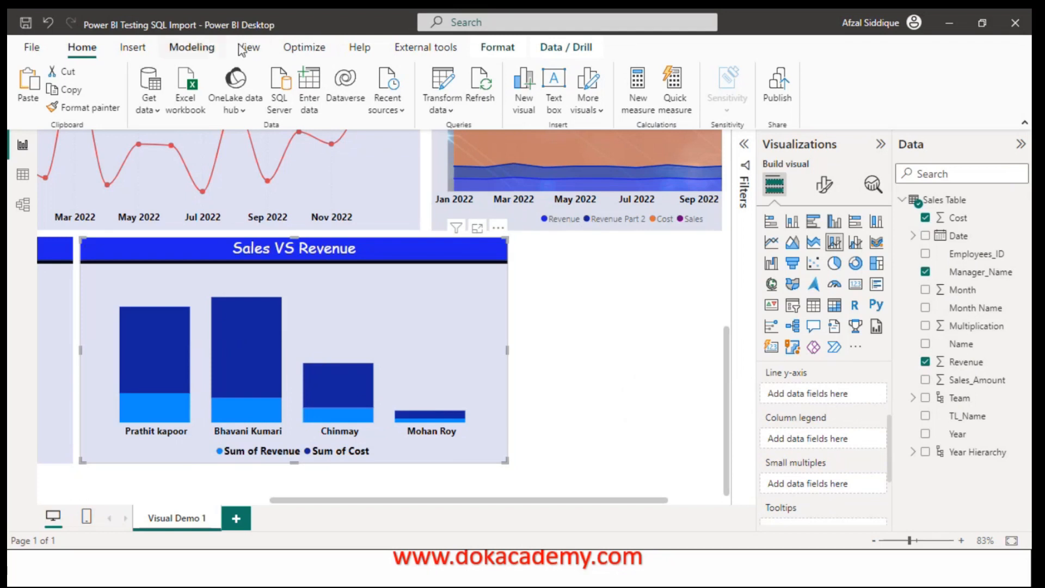
Step: Open the Sales Table query in the Power Query Editor and refresh its data preview
click(453, 49)
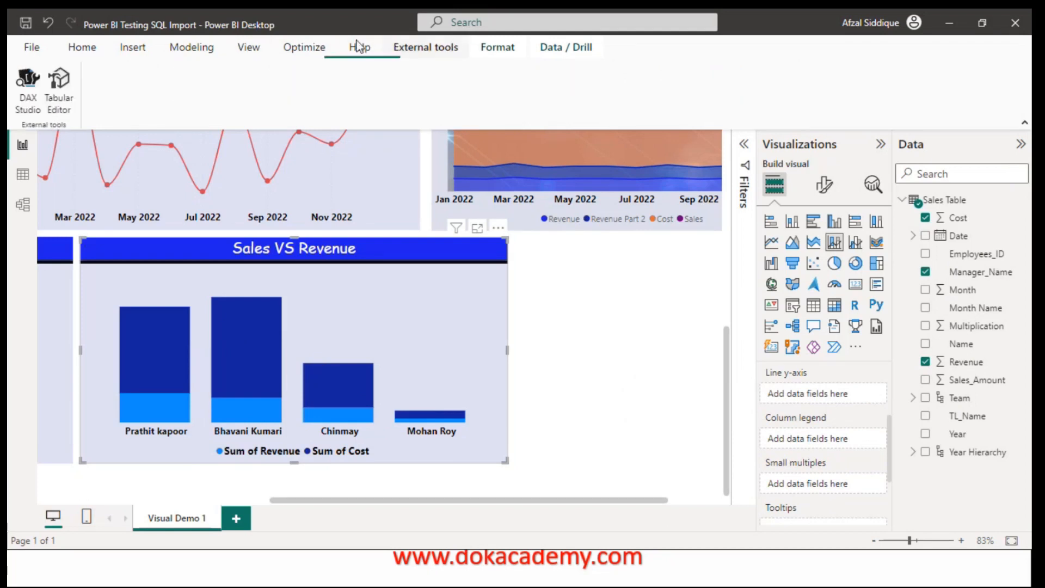
click(80, 47)
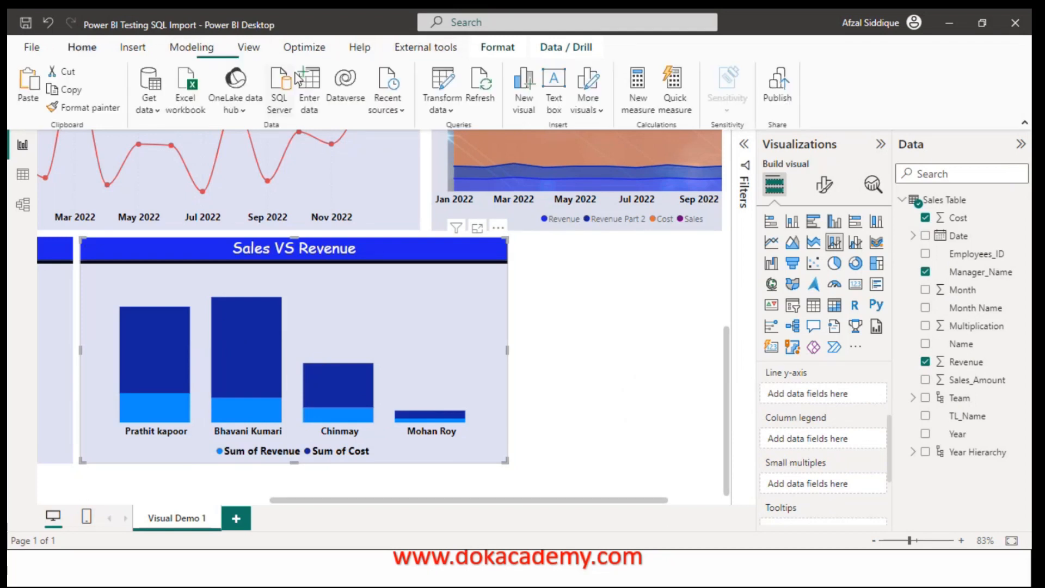
click(446, 109)
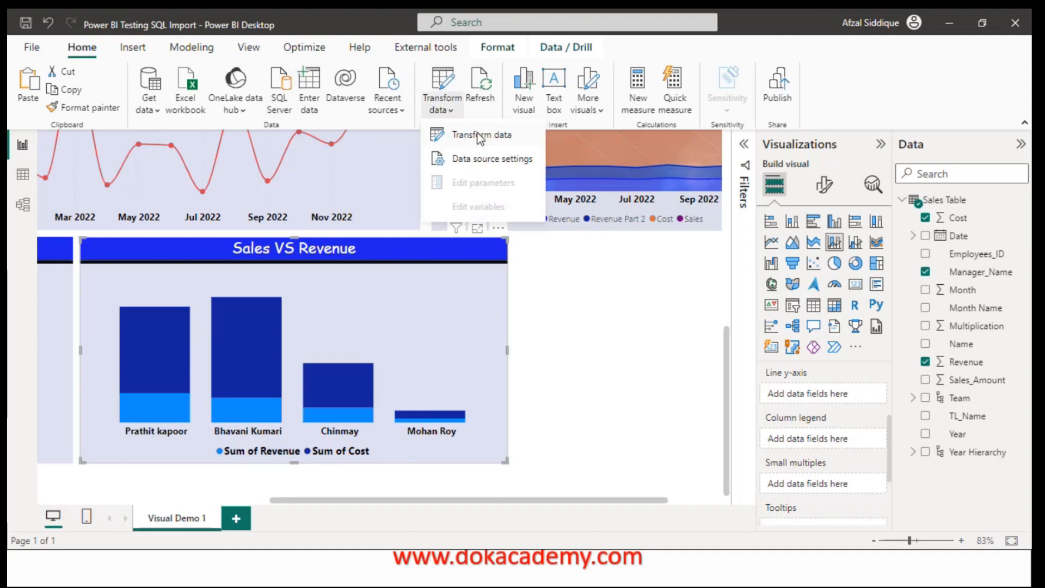
click(478, 133)
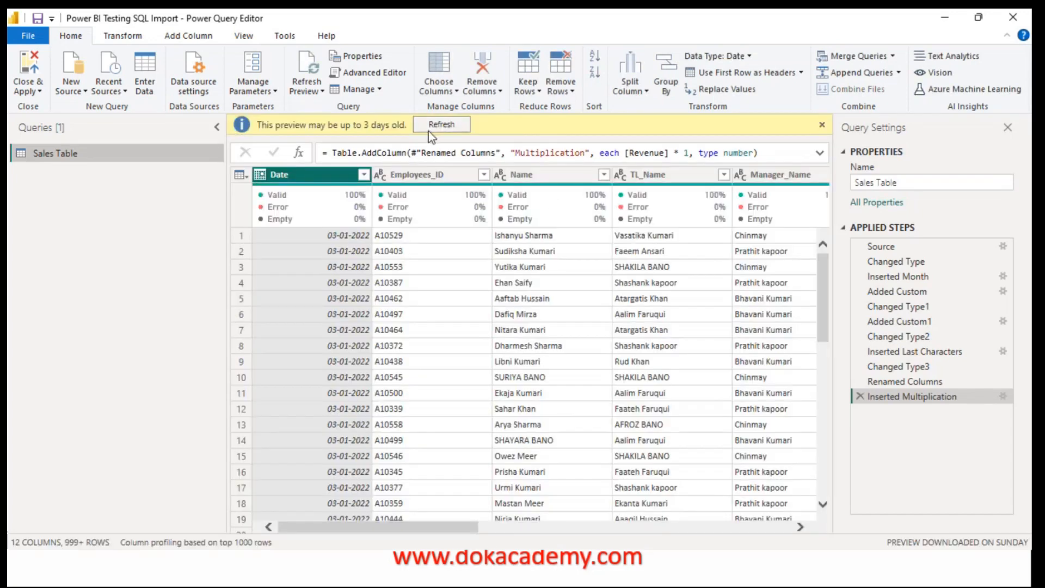
click(430, 130)
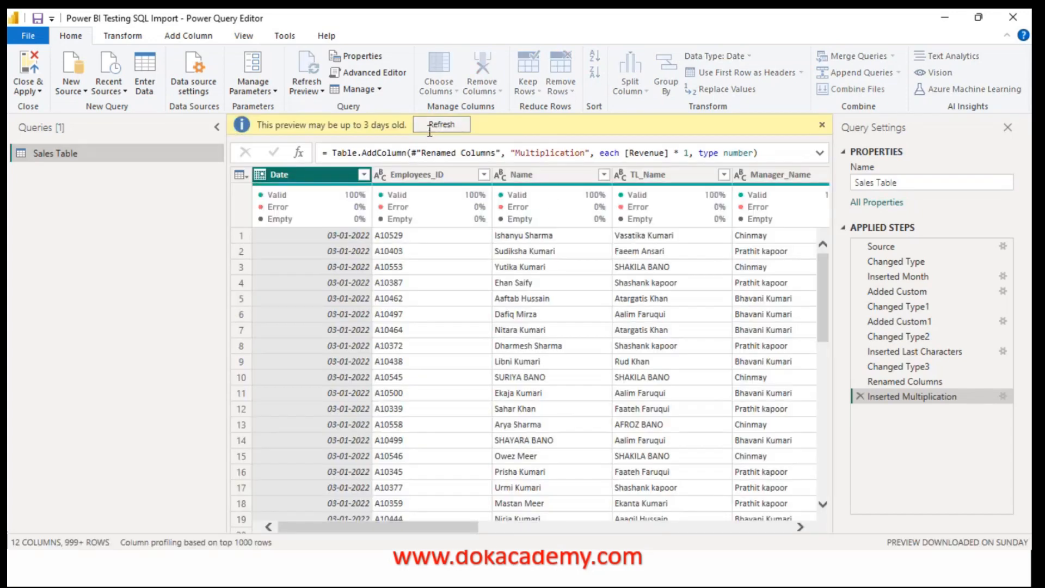
Step: Add a percentage column to the Sales Table that calculates 110 percent of the Cost column
drag(348, 526, 776, 538)
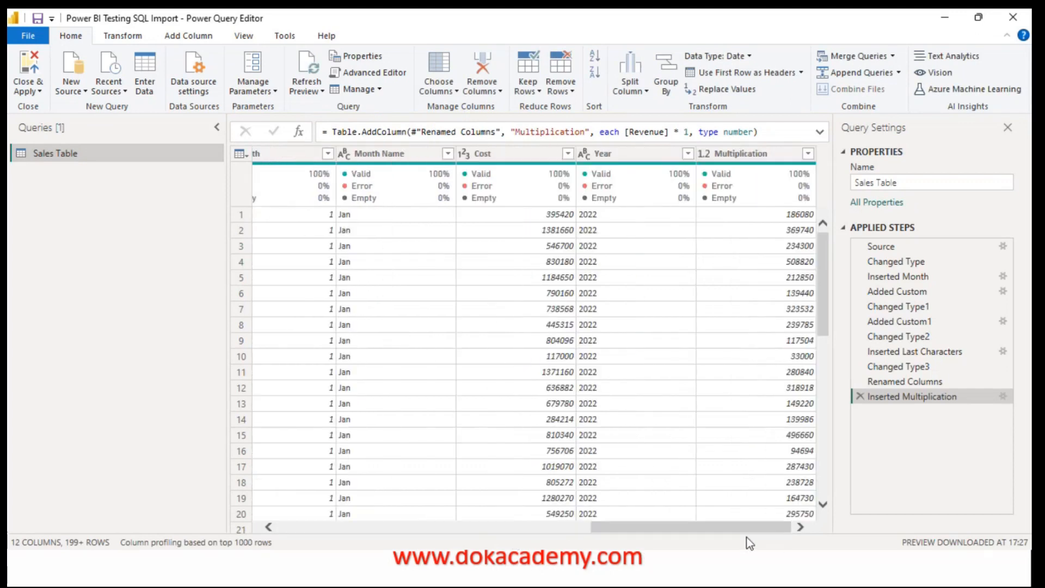
click(487, 154)
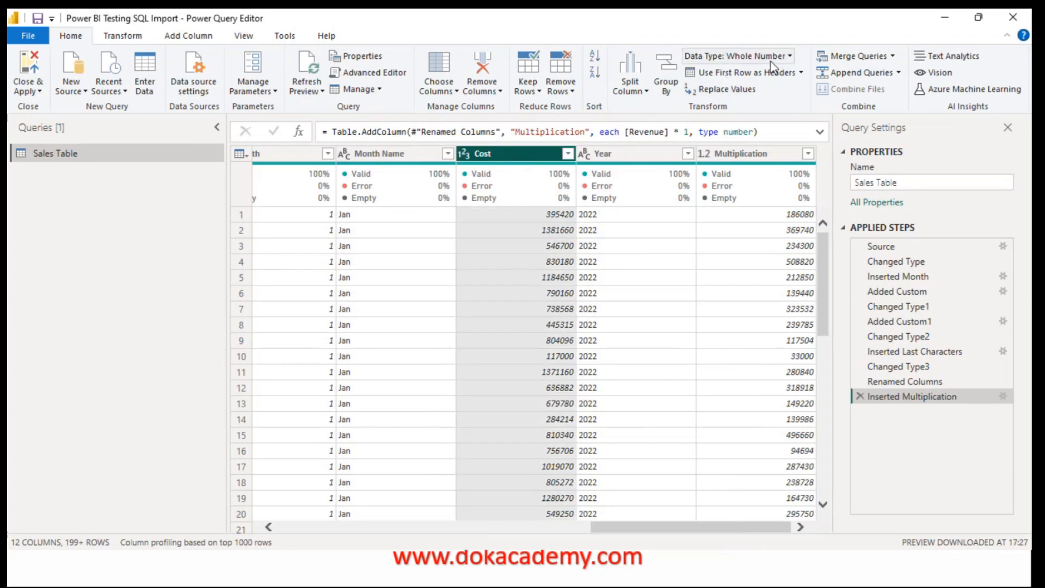
click(188, 35)
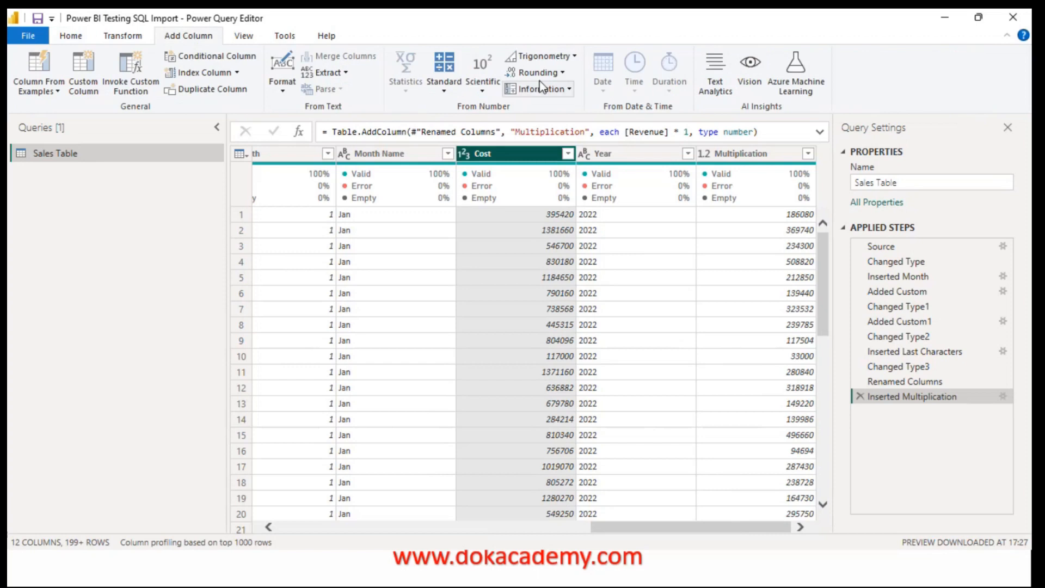
click(444, 93)
click(466, 203)
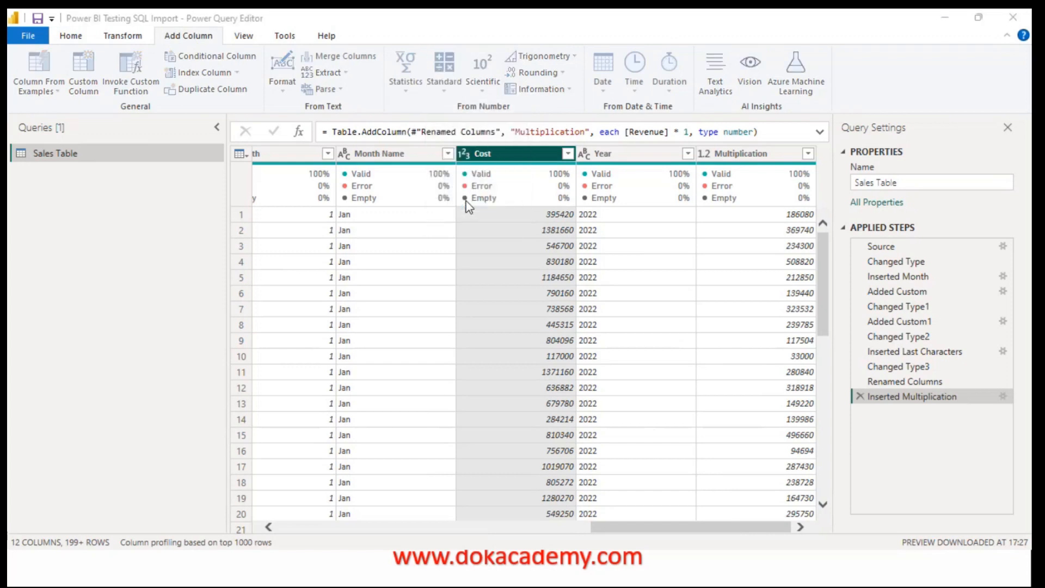
text(110)
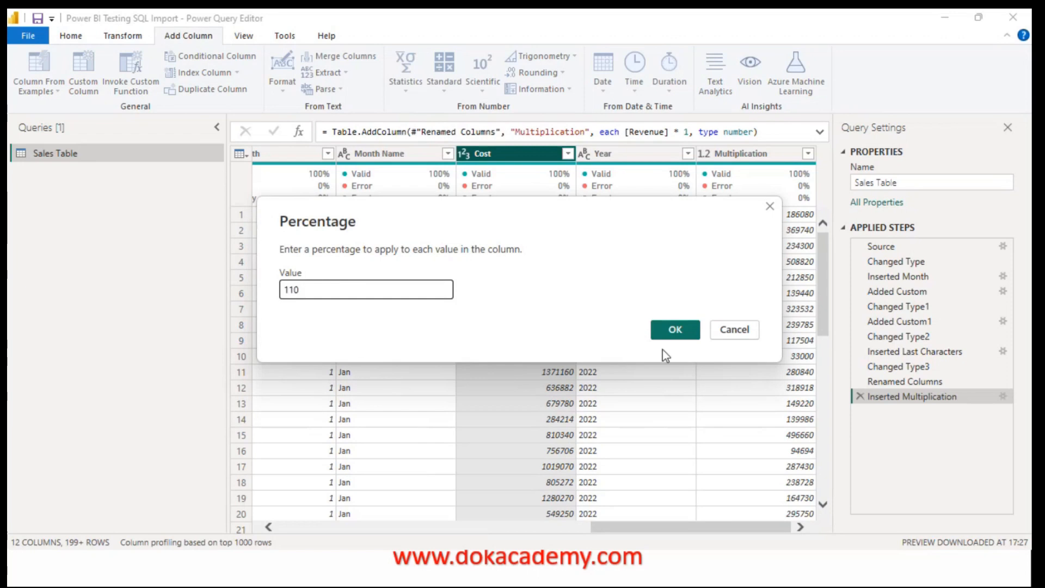
click(683, 329)
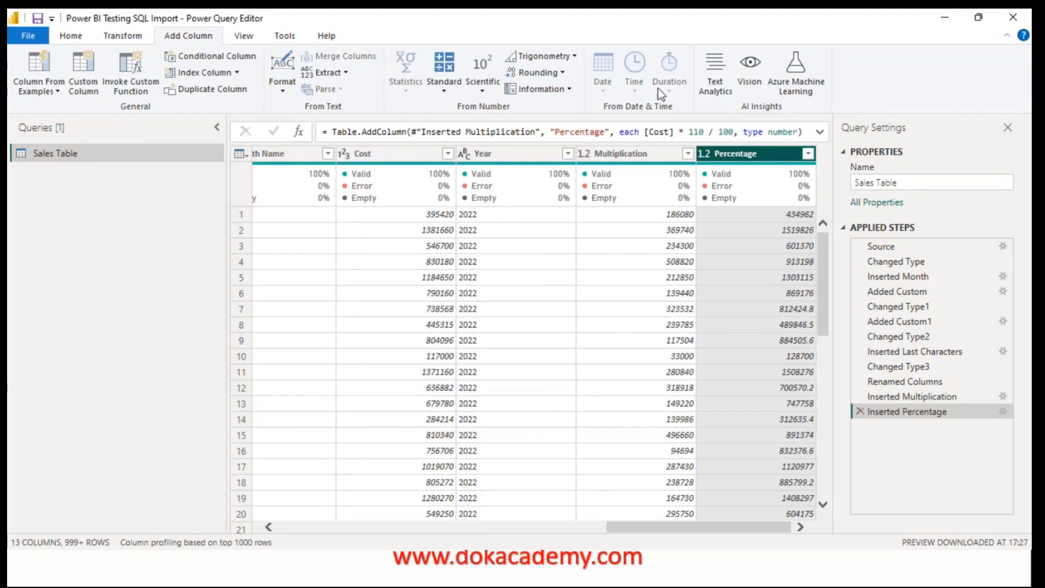
Step: Add a rounded-up column based on the Percentage column and delete the Percentage column
click(561, 73)
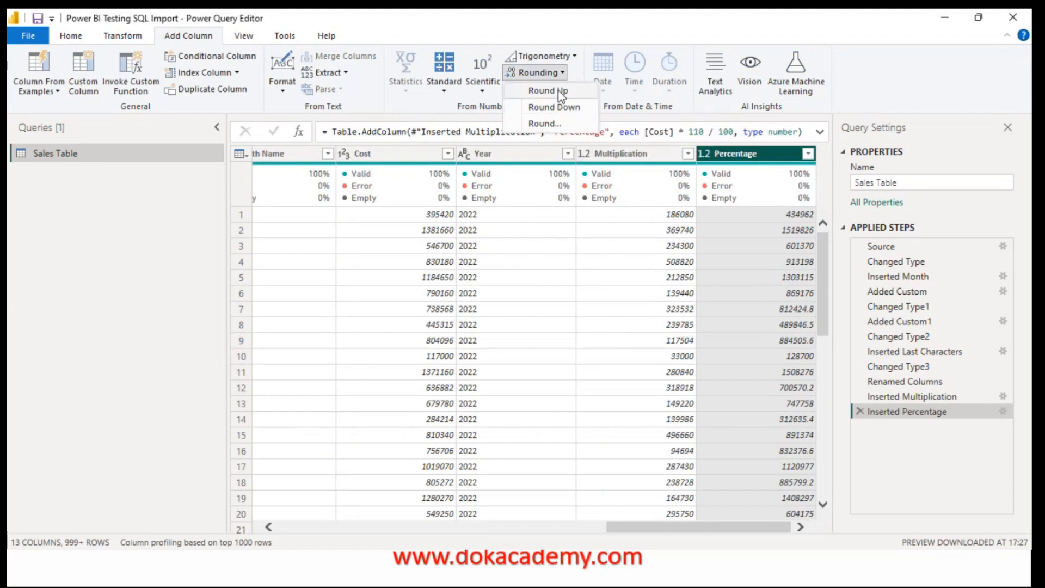
click(558, 90)
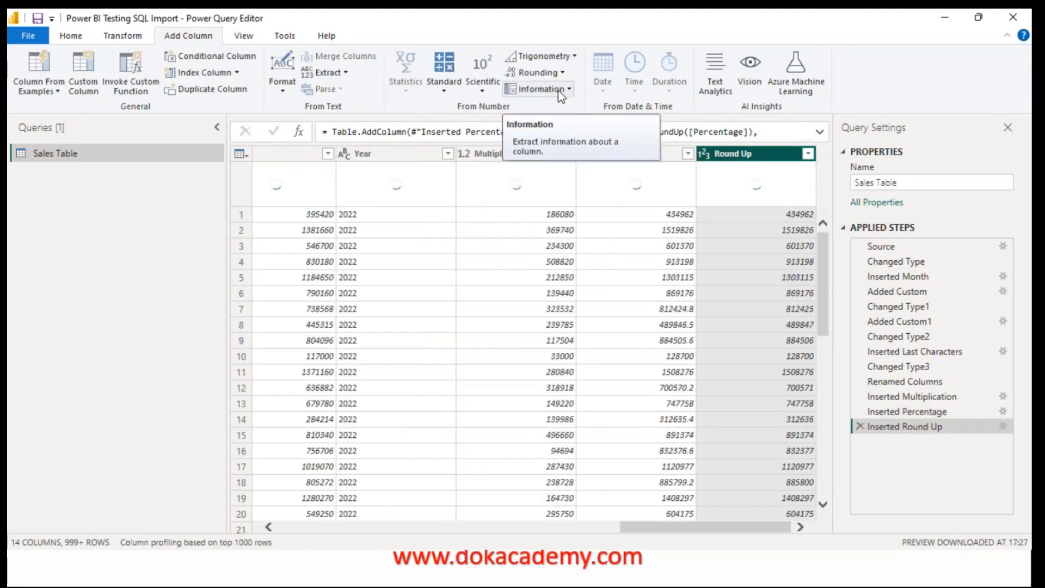
click(636, 156)
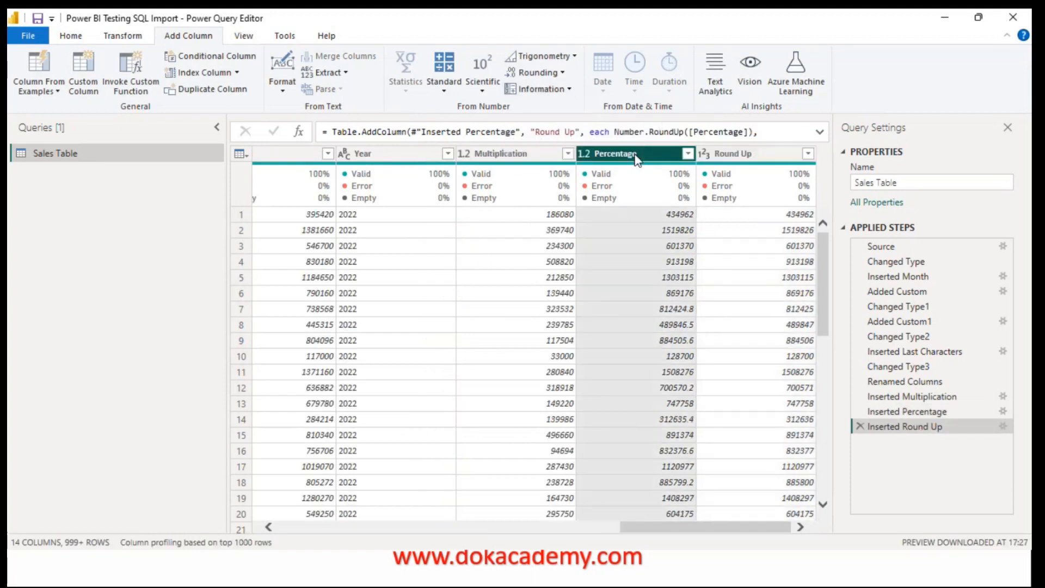
key(Delete)
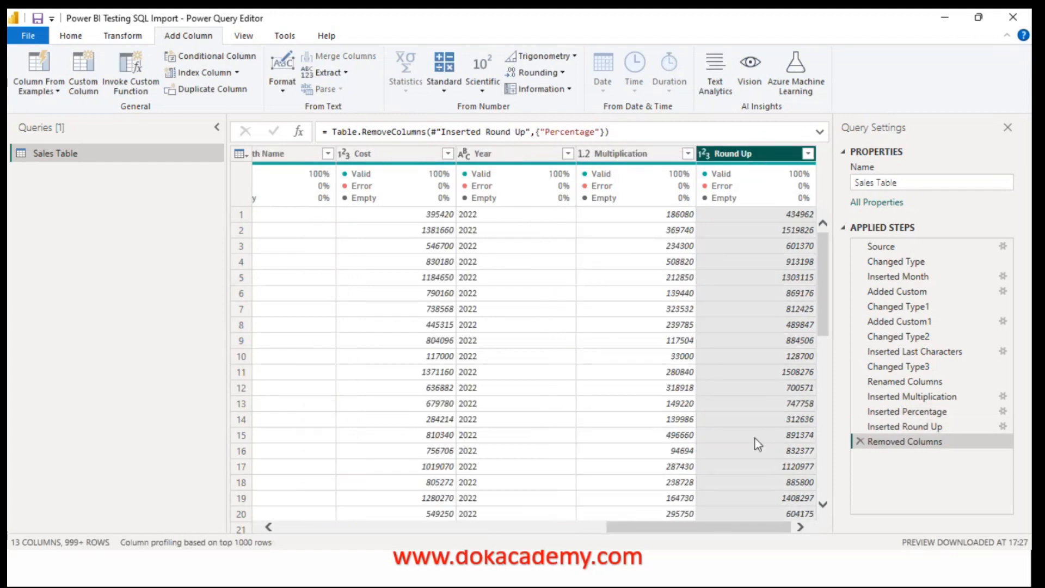
Step: Close the Power Query Editor and apply the query changes to the report
click(71, 35)
click(39, 91)
click(55, 107)
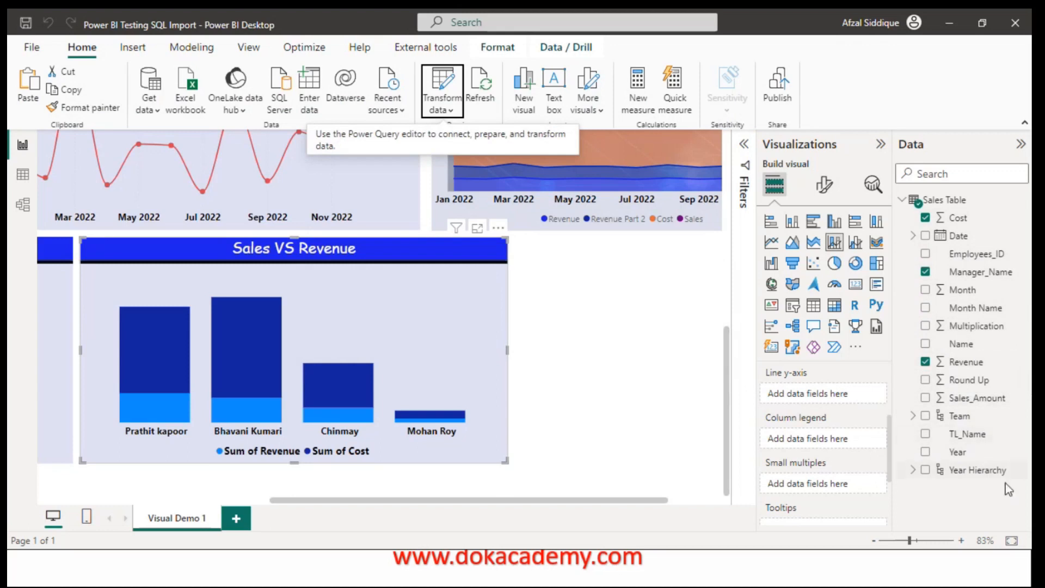
Step: Rename the Round Up field to "Cost + 10%" and add it to the line y-axis of the copied chart
click(962, 381)
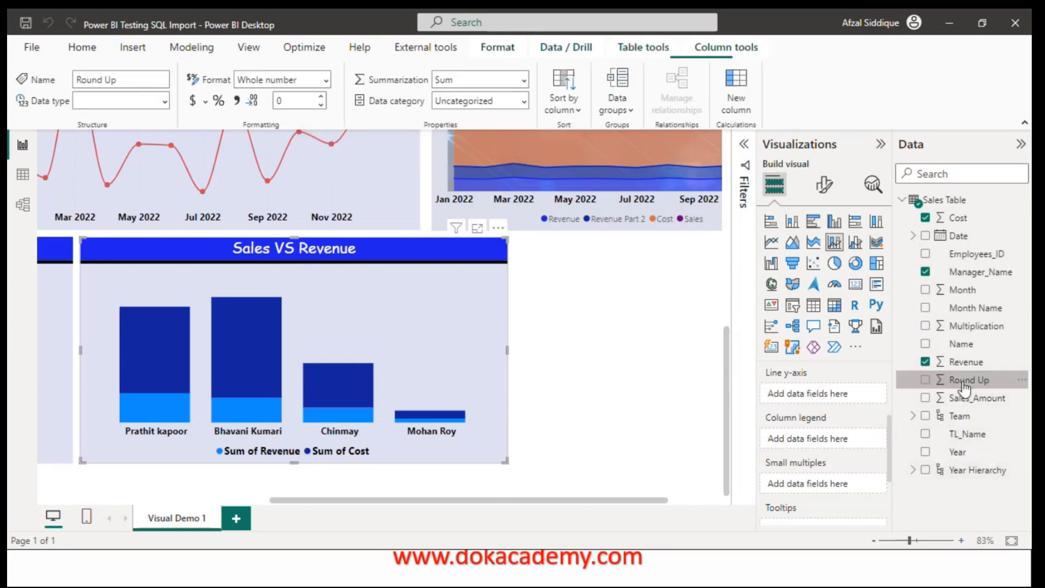
click(1022, 379)
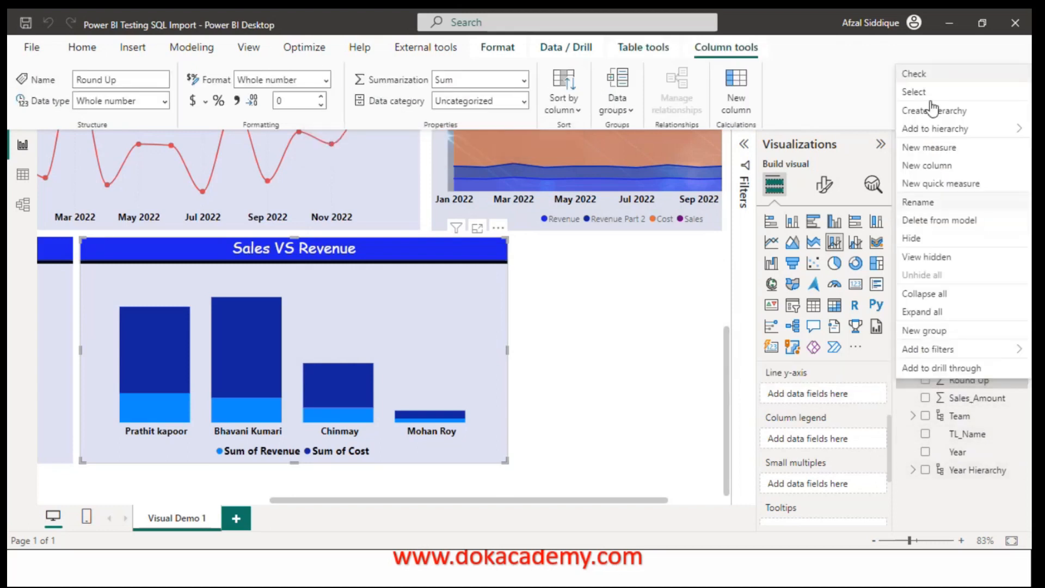
click(908, 205)
key(BackSpace)
text(Cost + 10%)
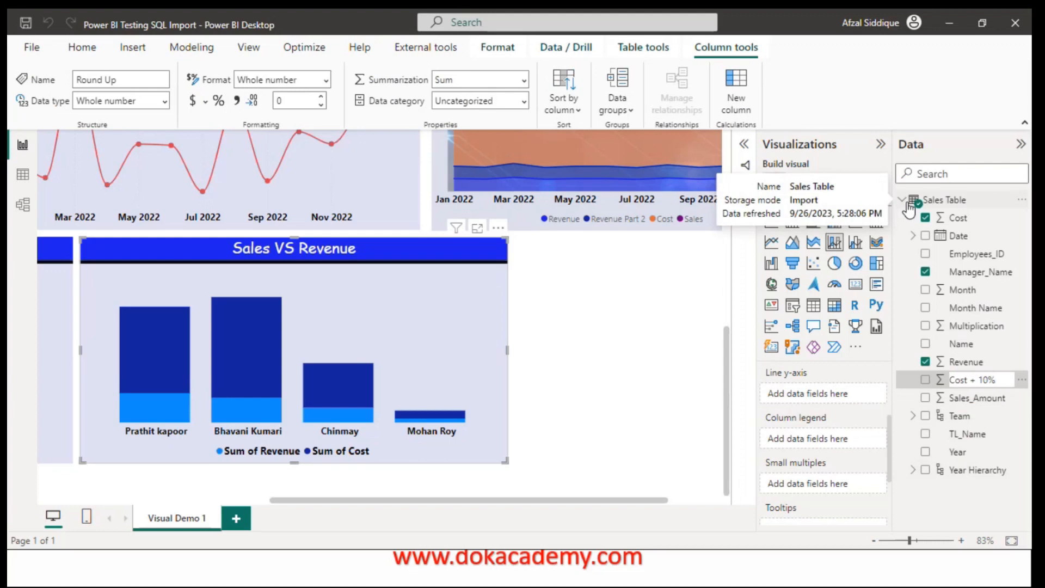
key(Return)
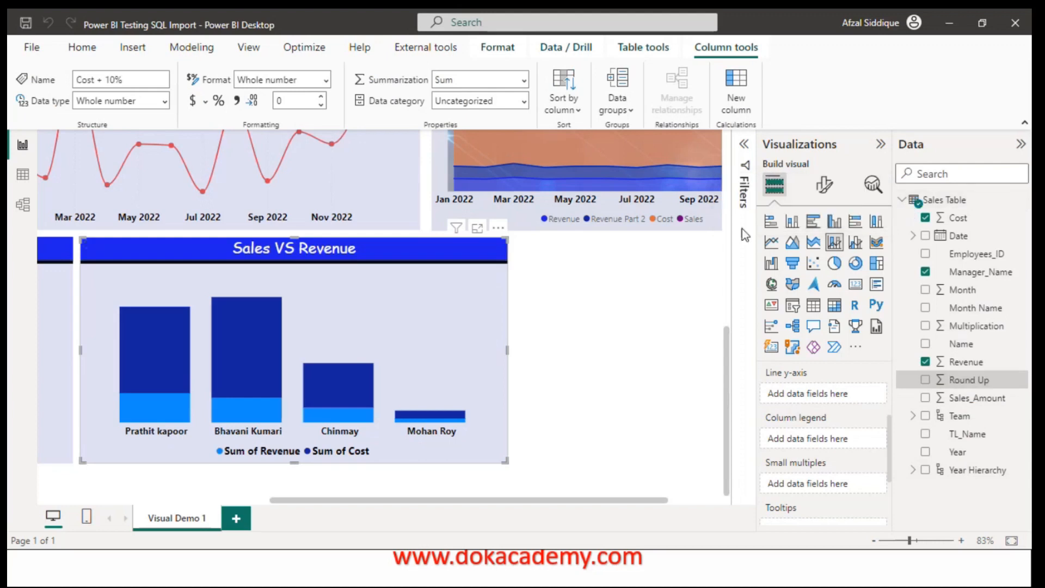
drag(961, 242, 824, 403)
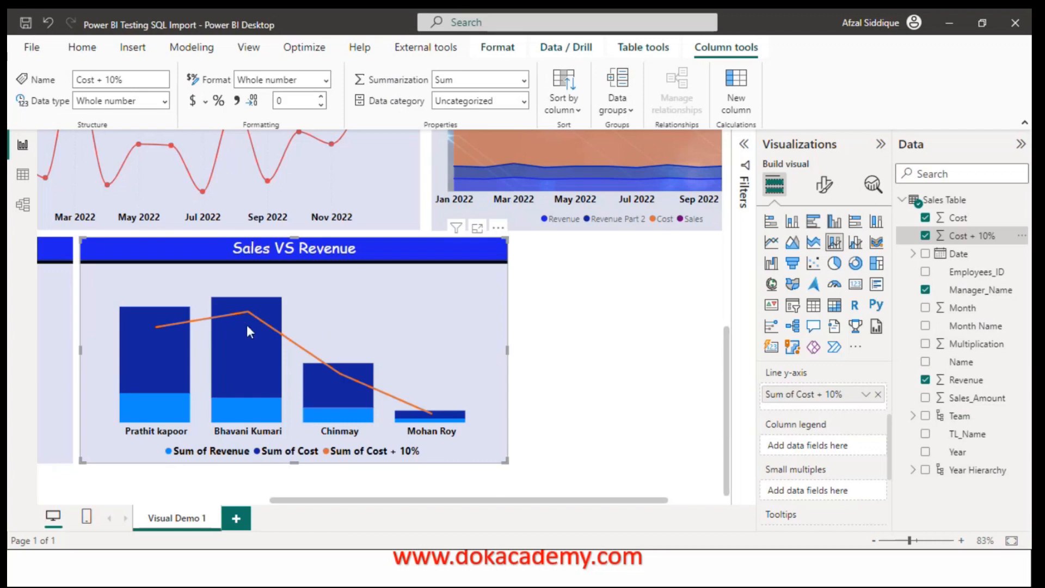
Step: Turn on data labels for the selected Sales VS Revenue line and stacked column chart
click(826, 185)
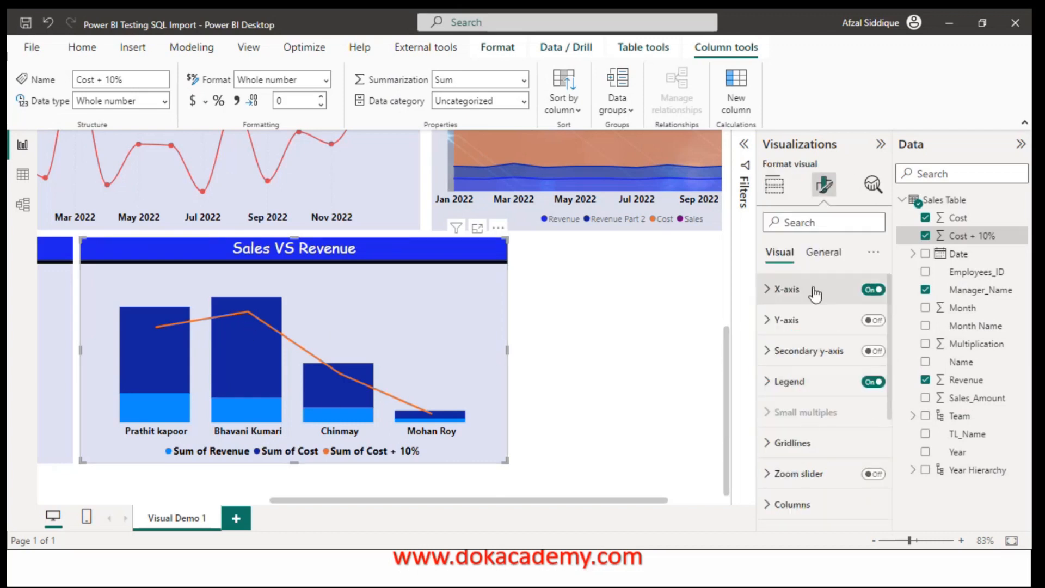
drag(891, 374, 893, 444)
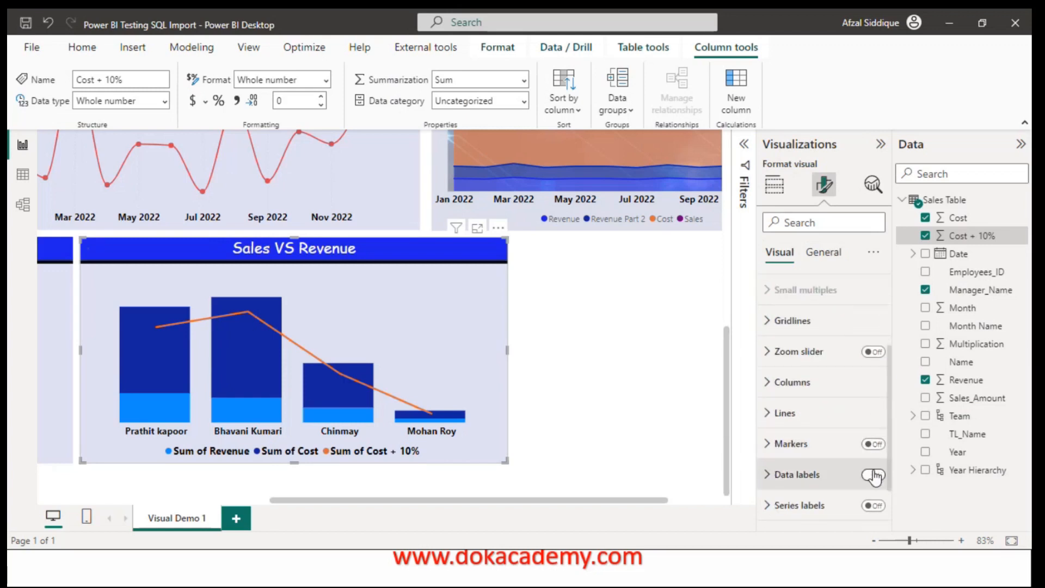
click(874, 475)
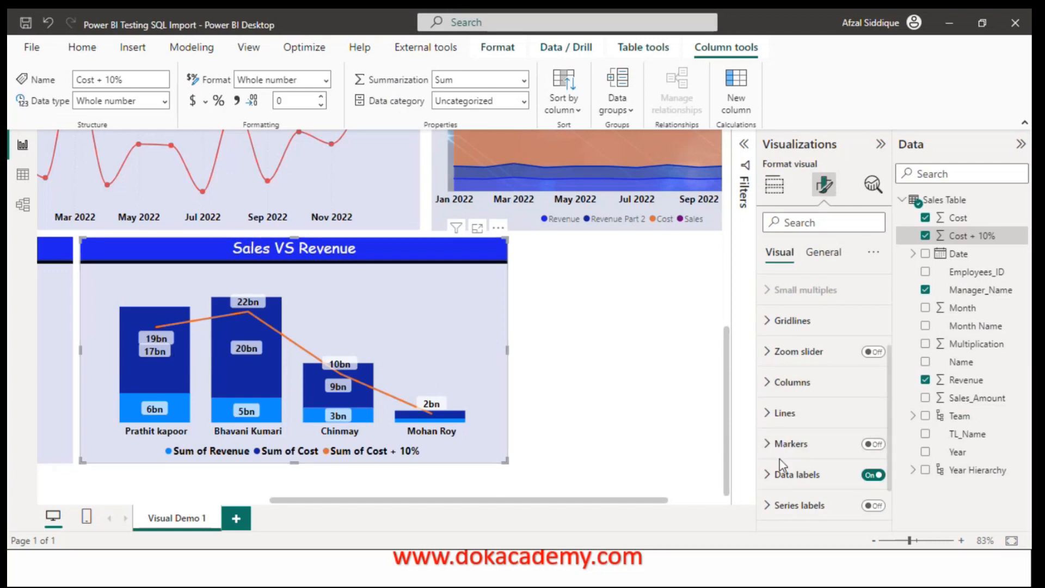
Step: Set the data label background of the Sum of Cost + 10% series to orange
click(764, 414)
click(764, 415)
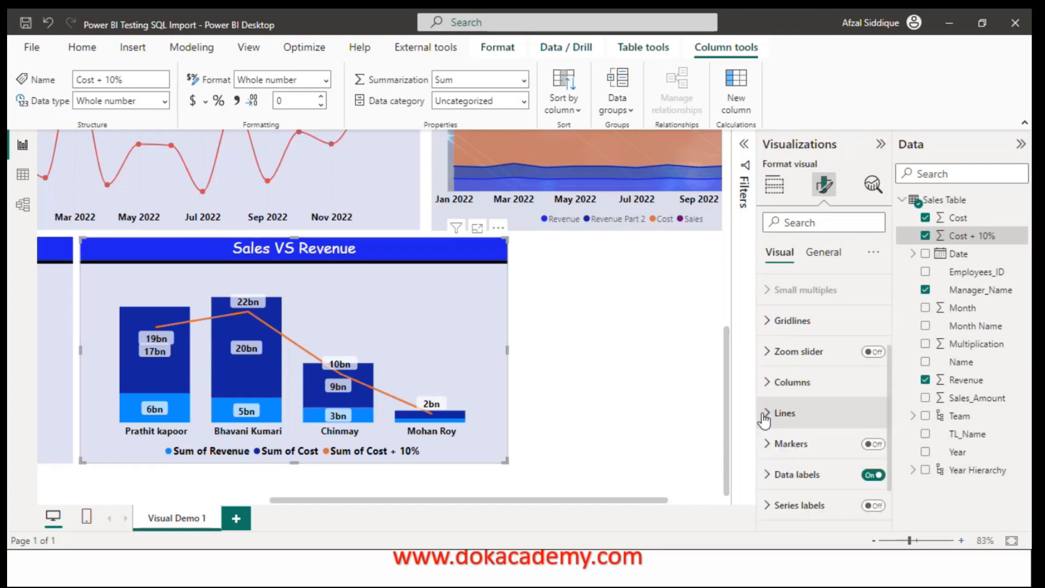
click(771, 446)
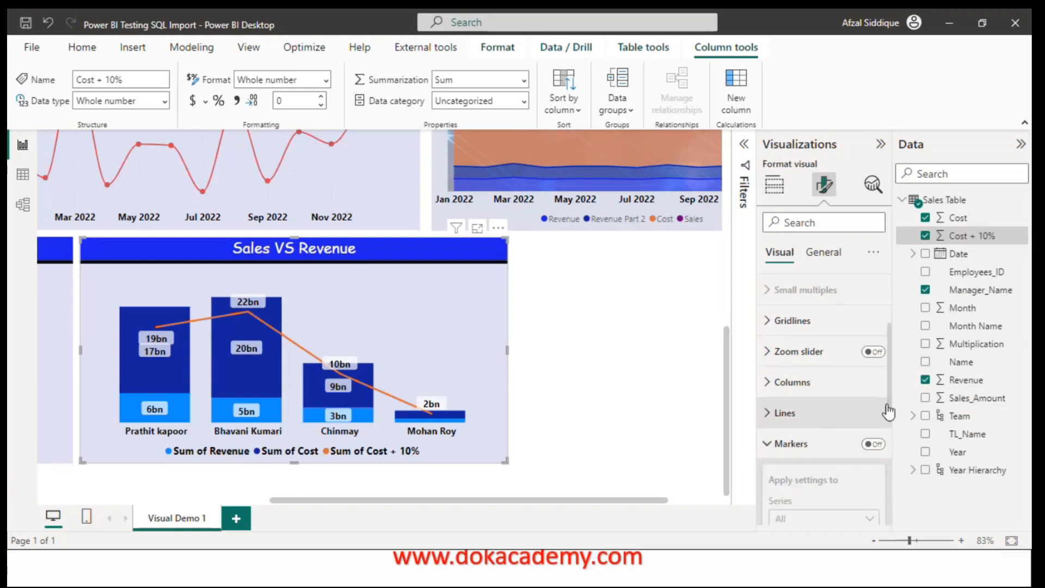
click(773, 446)
click(769, 474)
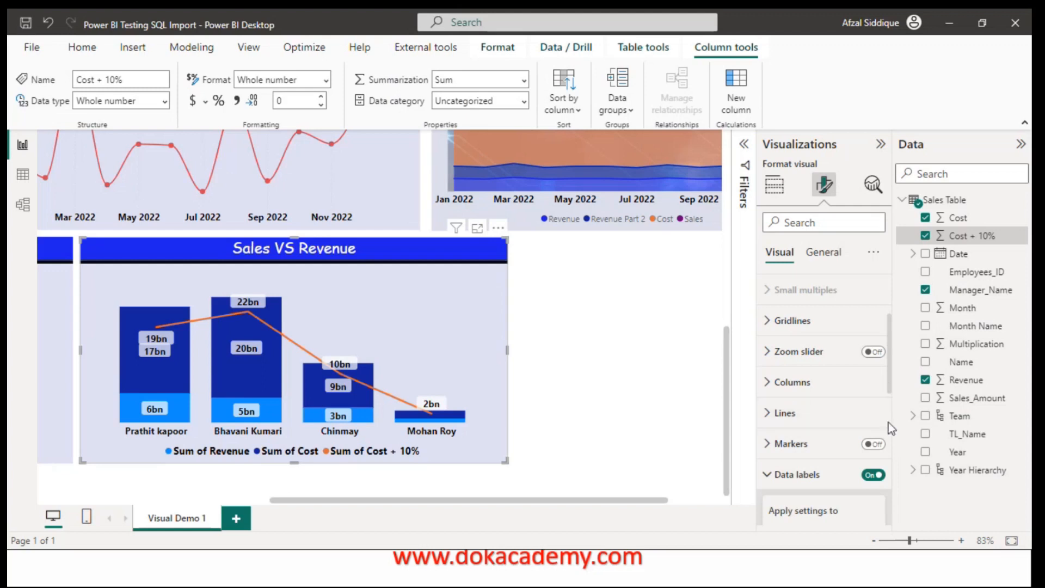
scroll(888, 390, down, 3)
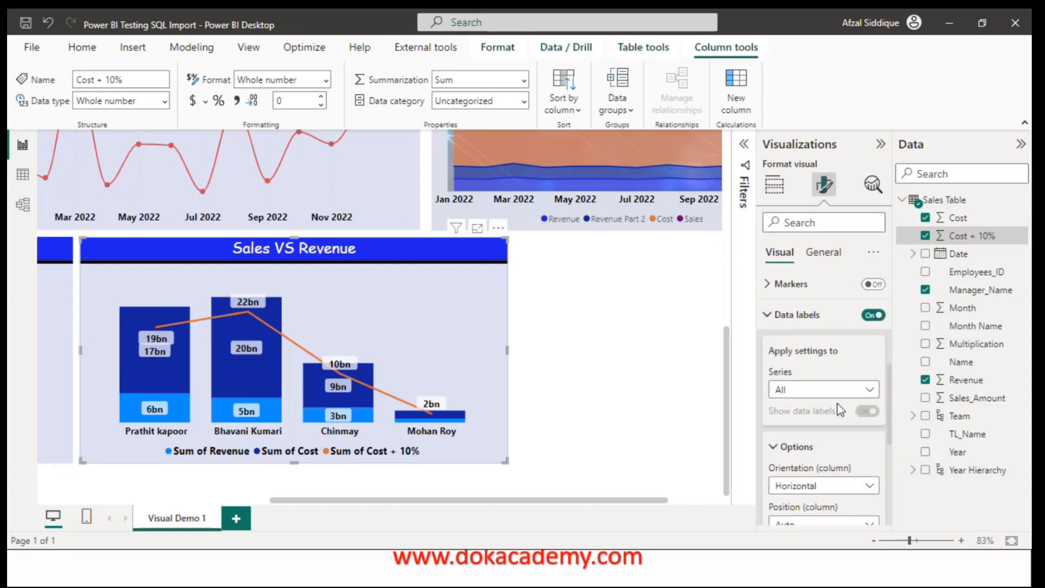
click(817, 390)
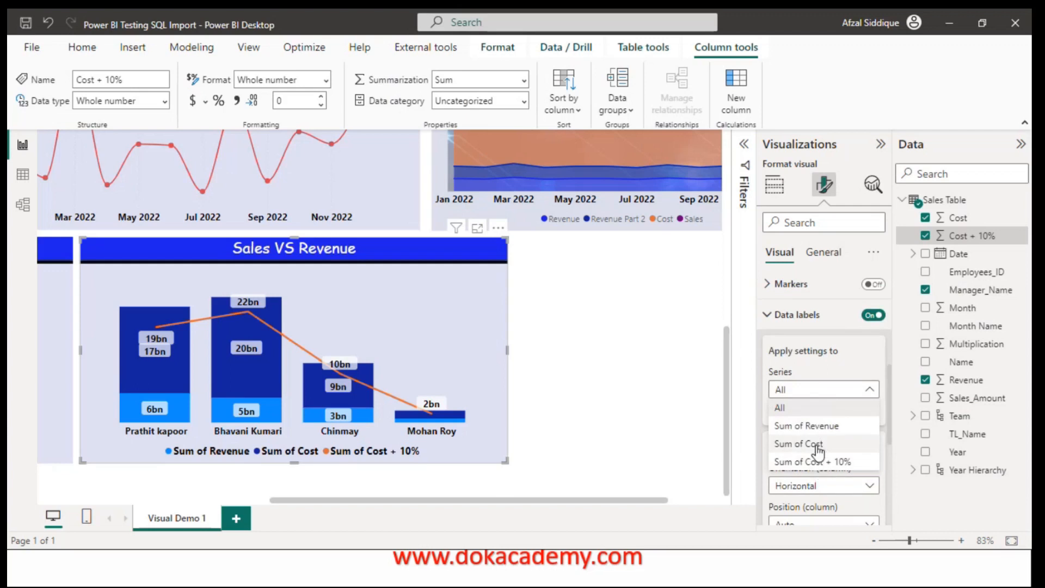
click(833, 462)
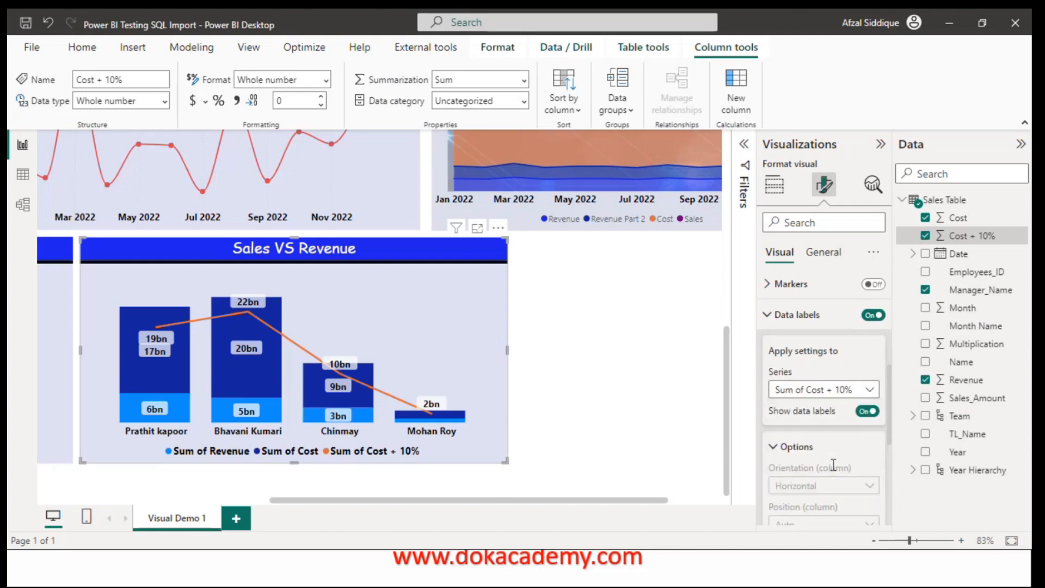
drag(888, 412, 895, 472)
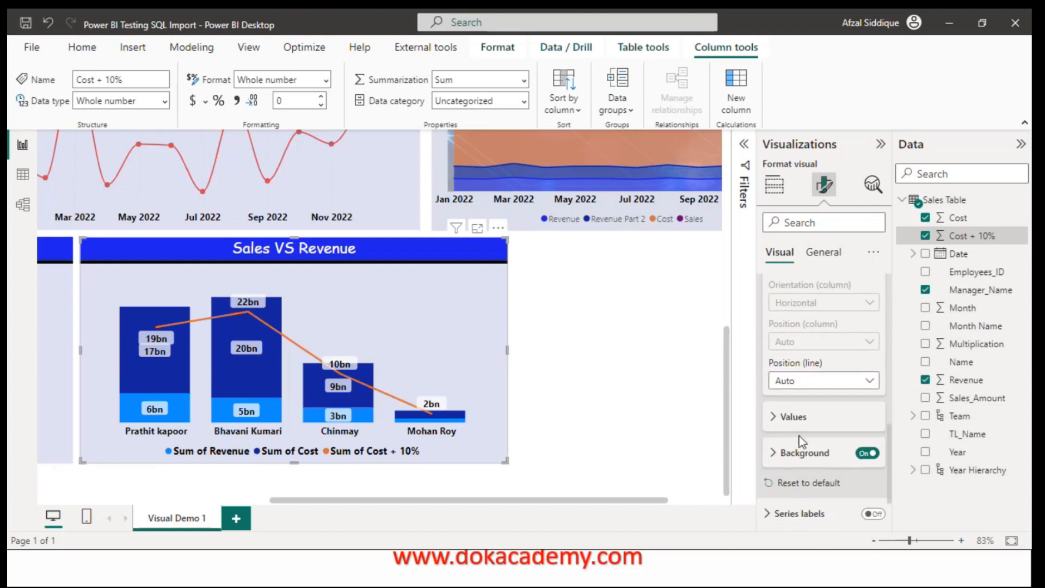
click(778, 461)
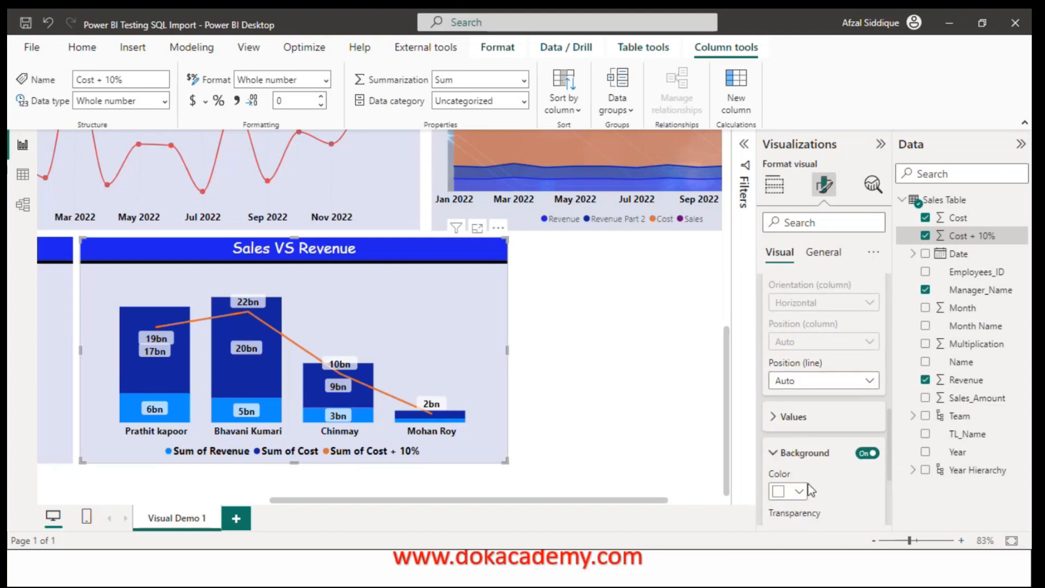
click(800, 492)
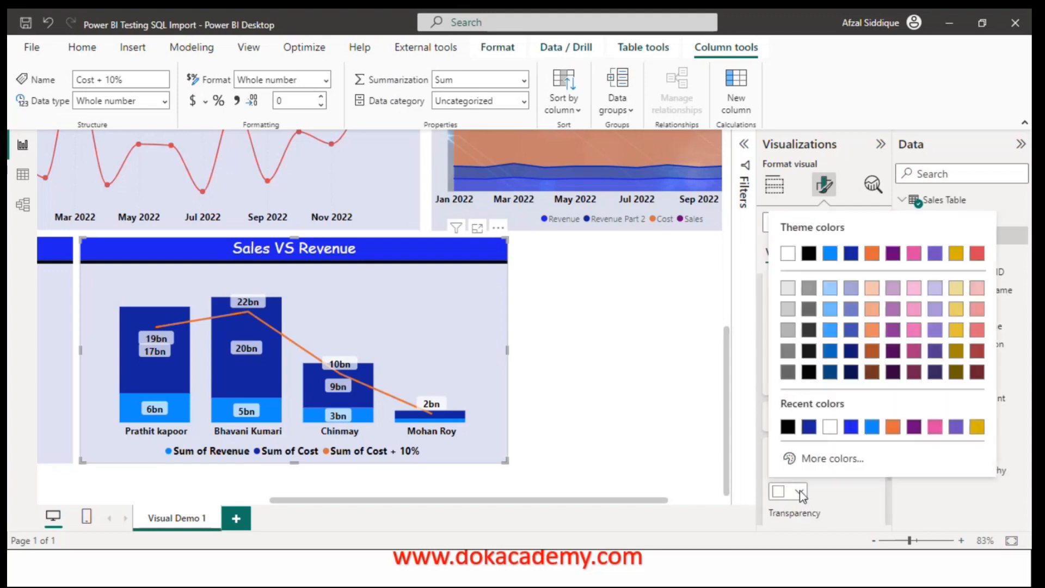
click(893, 427)
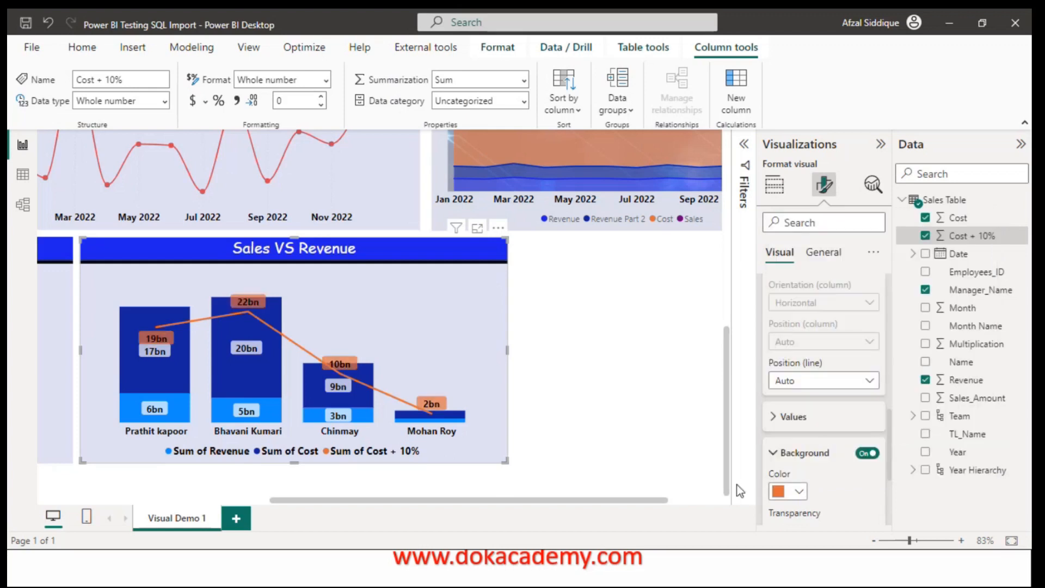
Step: Turn on total labels for the stacked columns and expand their settings
scroll(839, 431, down, 3)
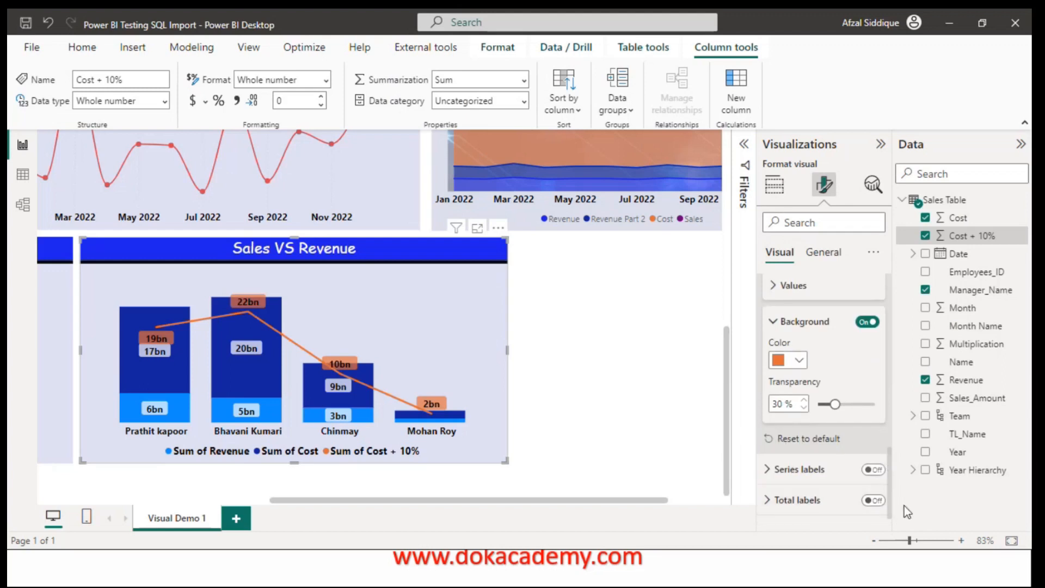
click(876, 501)
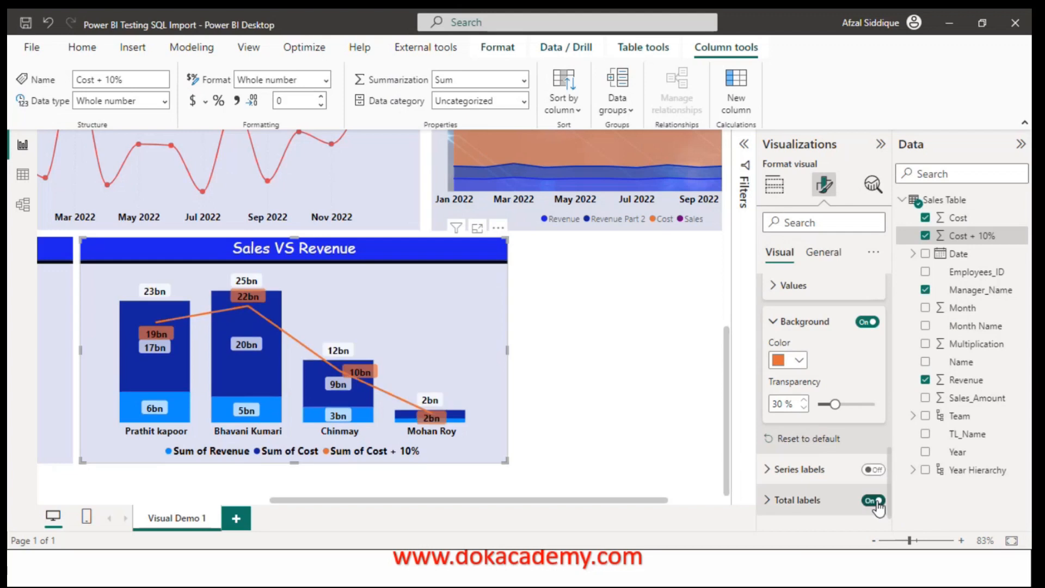
click(767, 501)
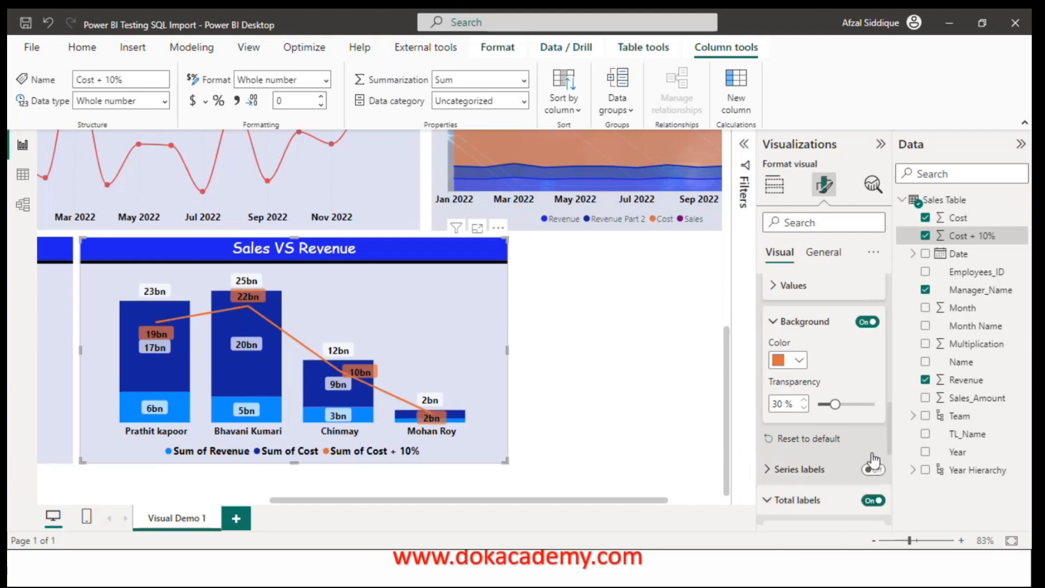
drag(887, 411, 892, 460)
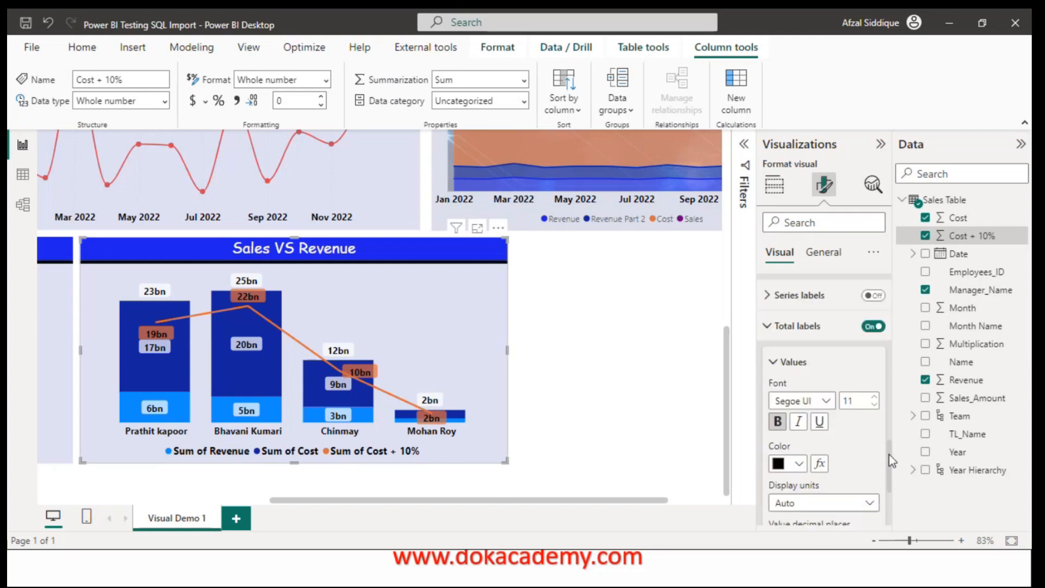
click(789, 464)
click(792, 468)
click(794, 466)
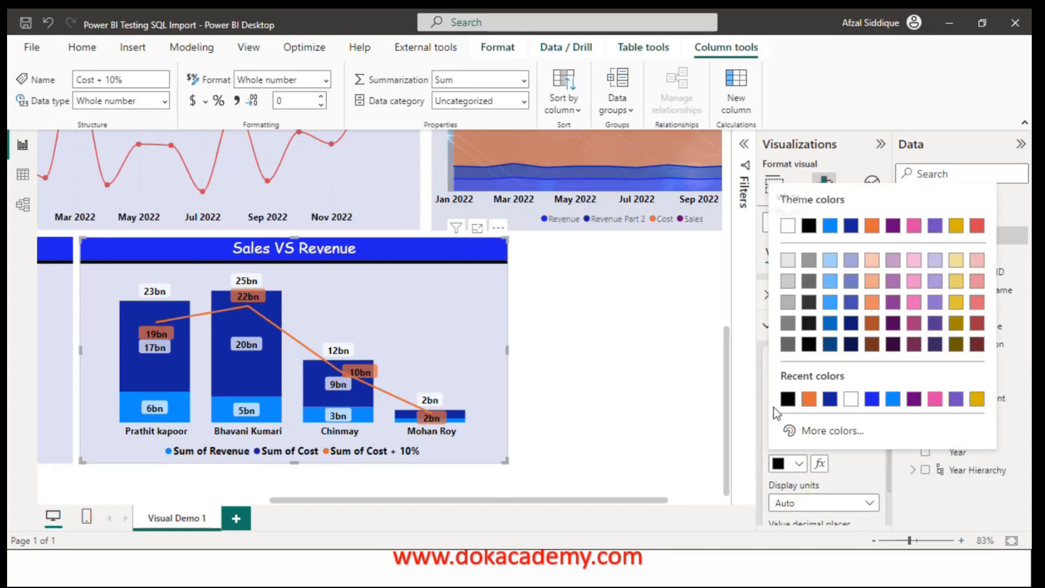
click(708, 479)
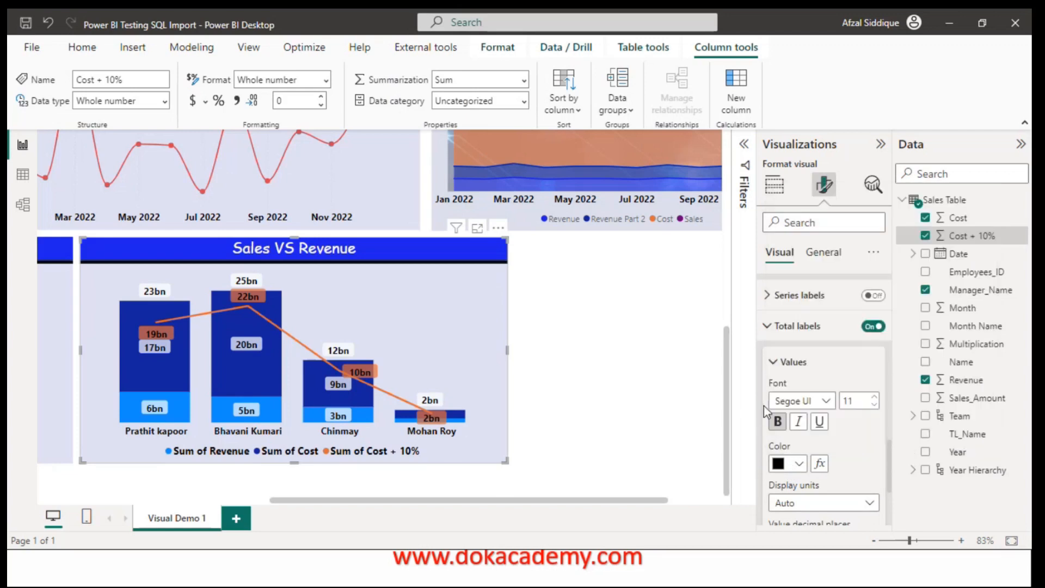
Step: Try a near-black background colour on the total labels and set it back to white
click(774, 362)
click(776, 450)
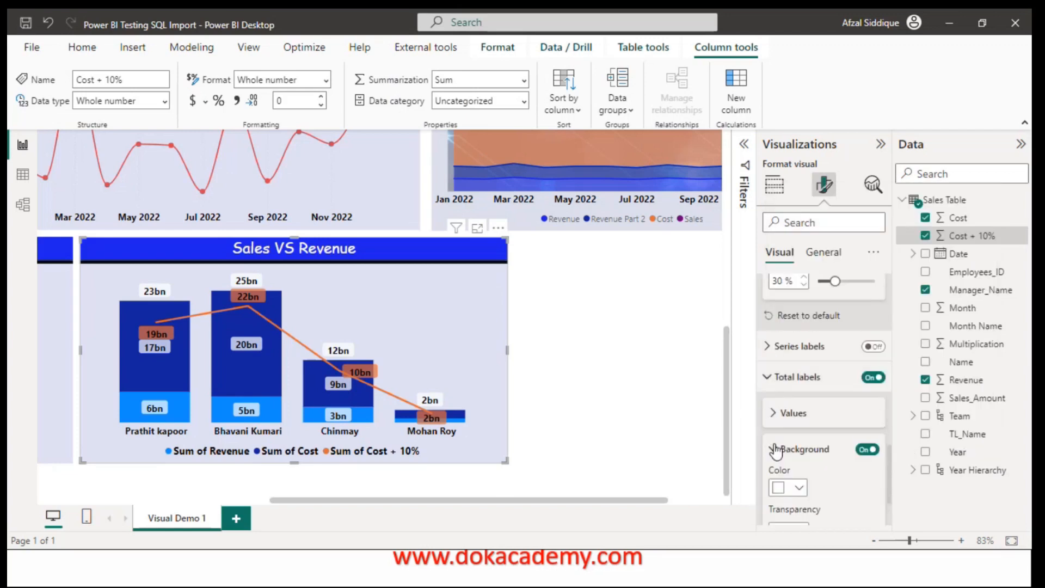
click(799, 487)
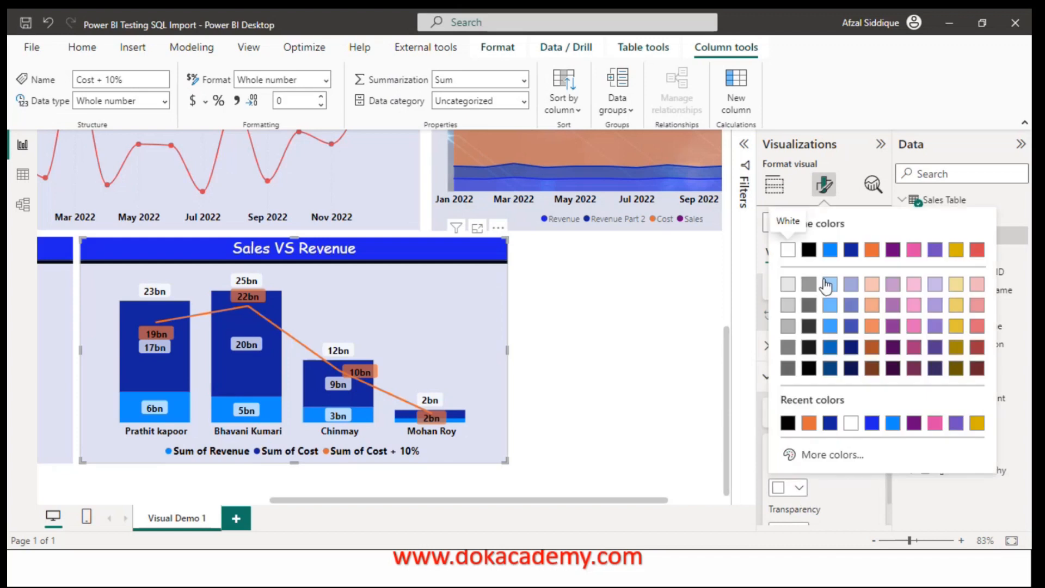
click(809, 351)
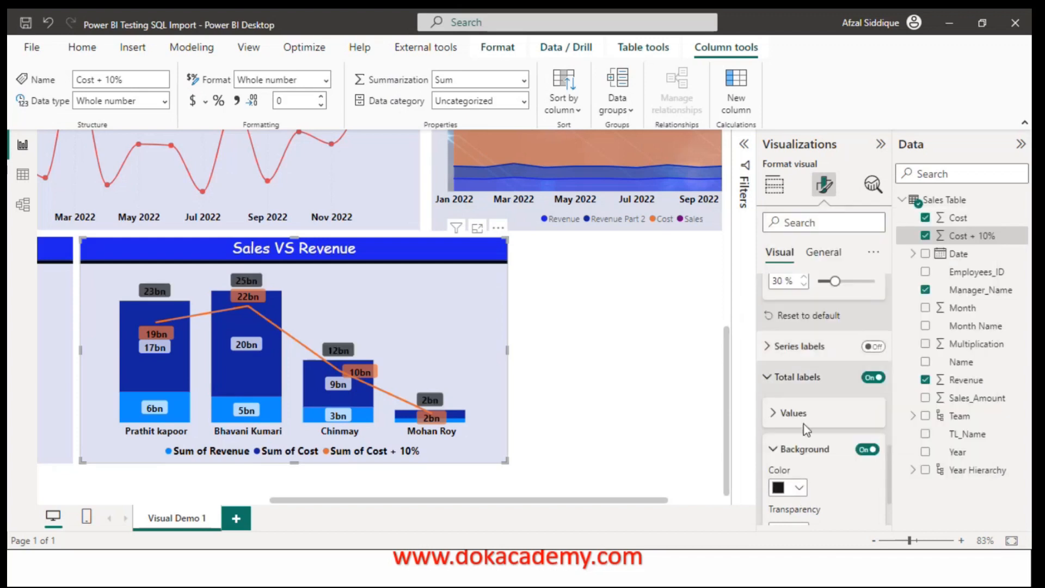
click(801, 486)
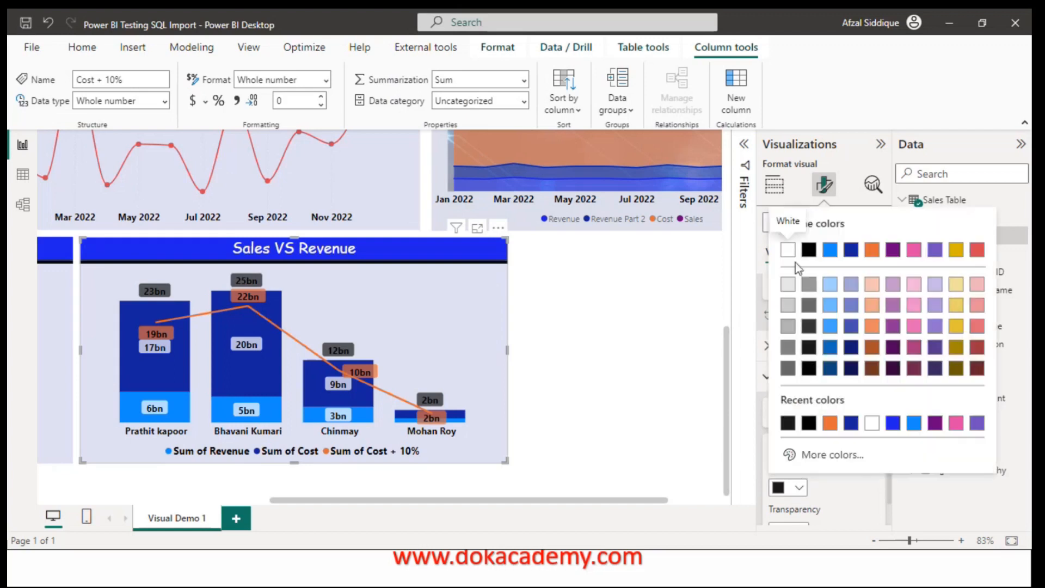
click(788, 250)
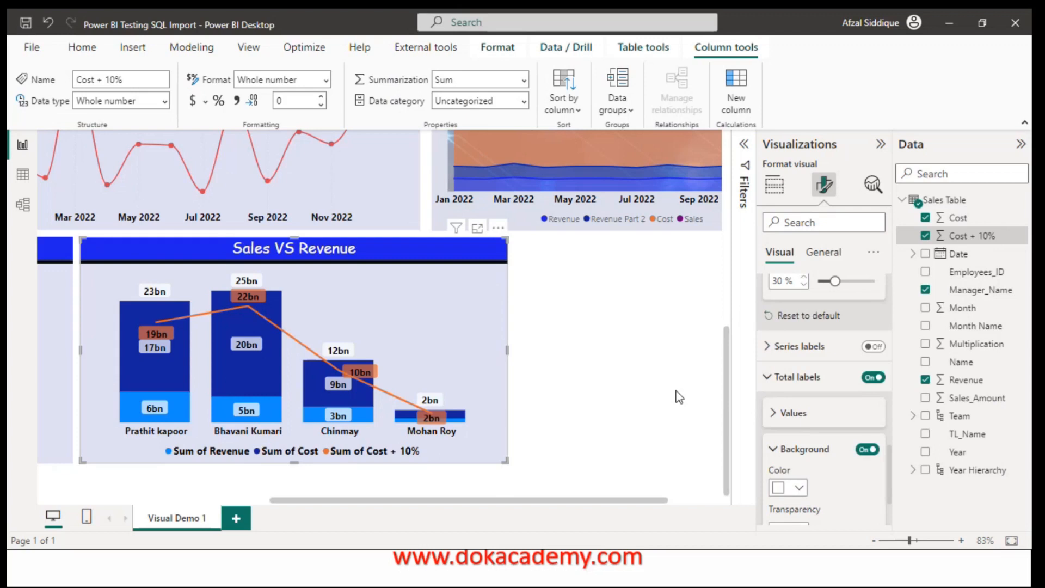
Step: Collapse the Visualizations pane and zoom the report out to 40% to view the whole Sales Report page
click(881, 144)
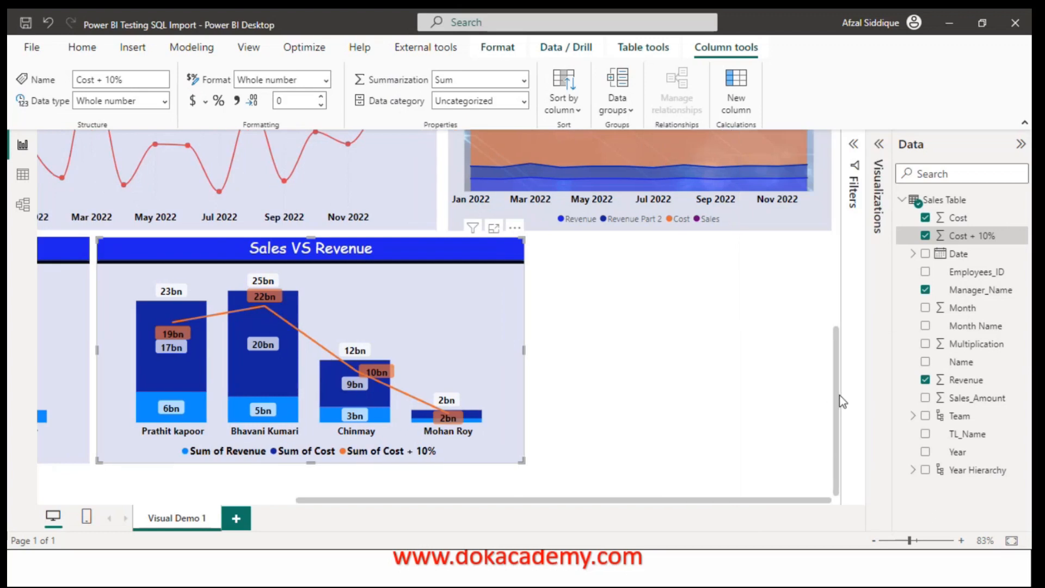
drag(840, 397, 835, 291)
scroll(835, 290, down, 3)
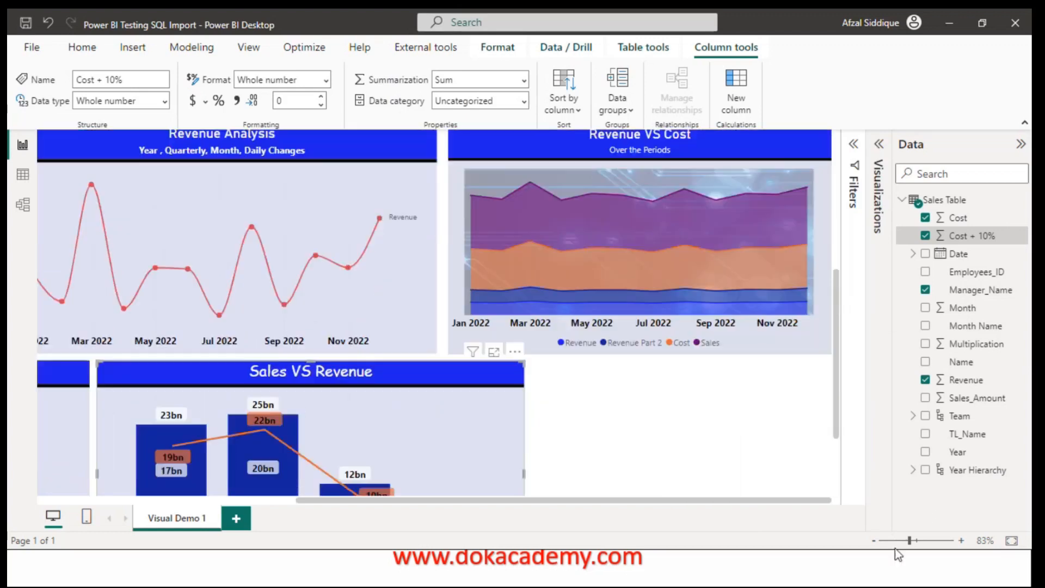
click(874, 540)
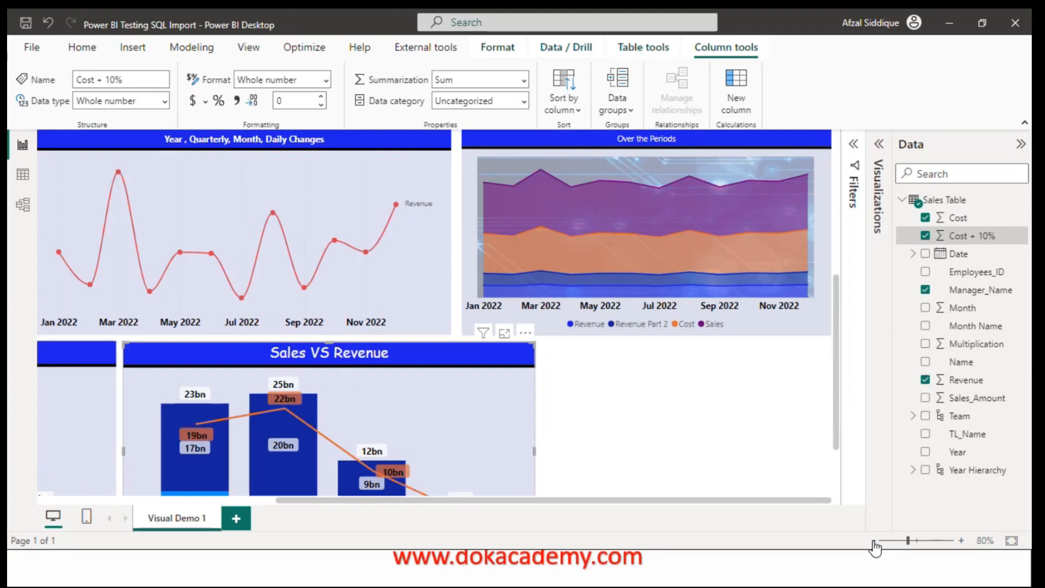
click(874, 542)
click(874, 541)
drag(837, 363, 834, 279)
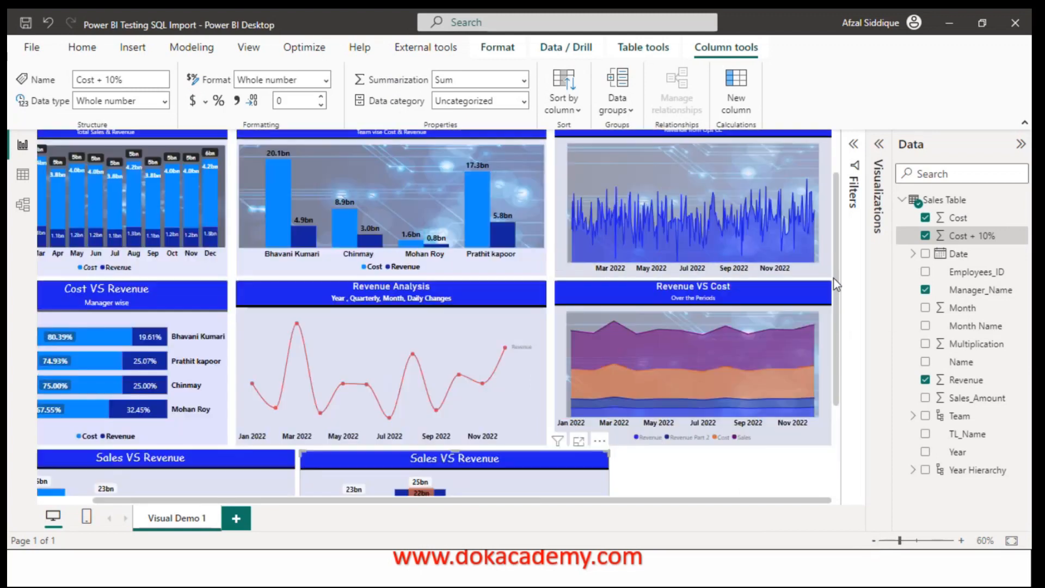
click(875, 540)
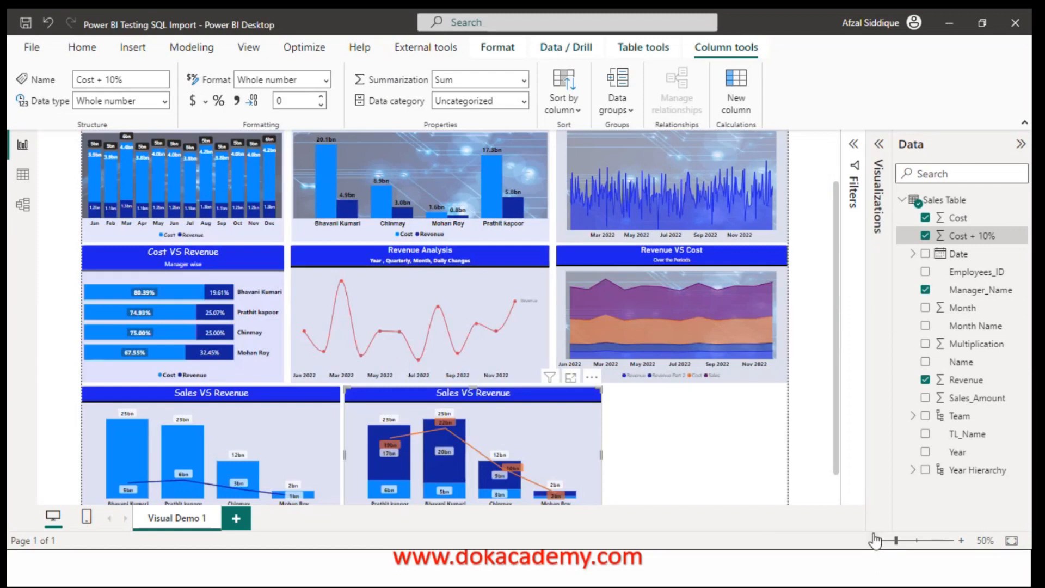
click(875, 541)
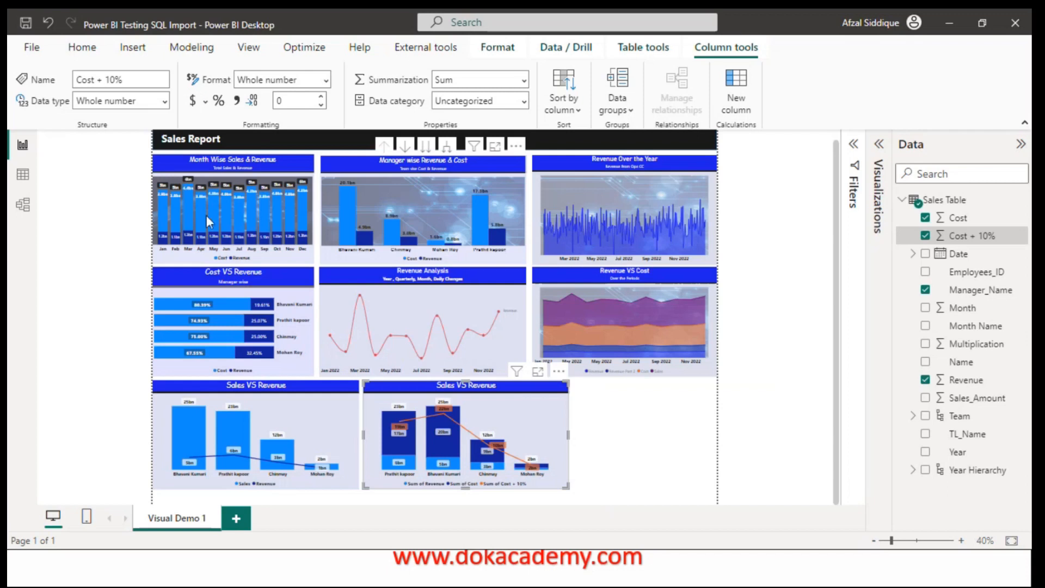
Step: Review the Cost VS Revenue, Revenue Analysis, Revenue VS Cost and Sales VS Revenue charts on the report page
click(237, 287)
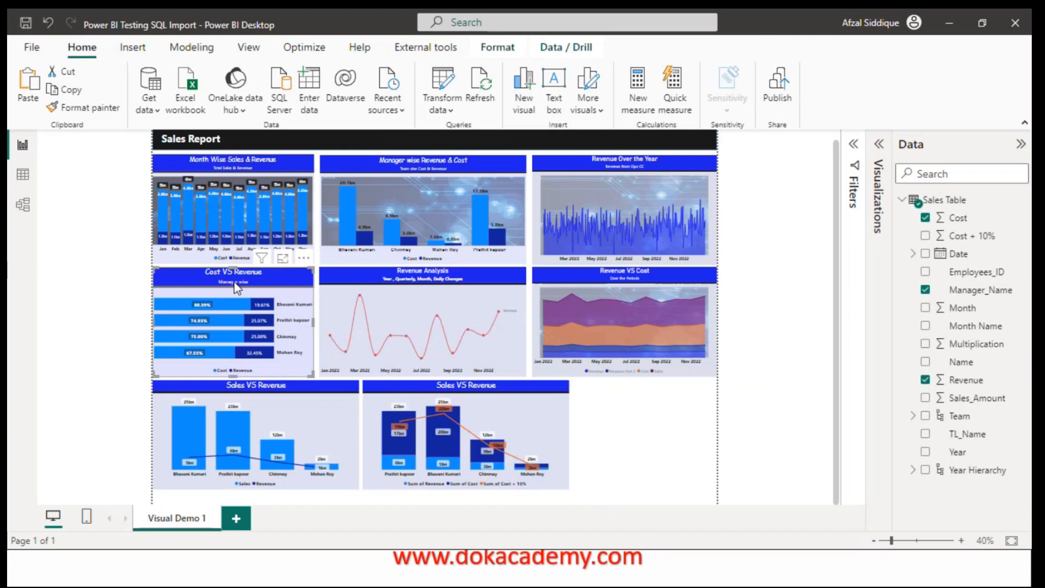
click(440, 279)
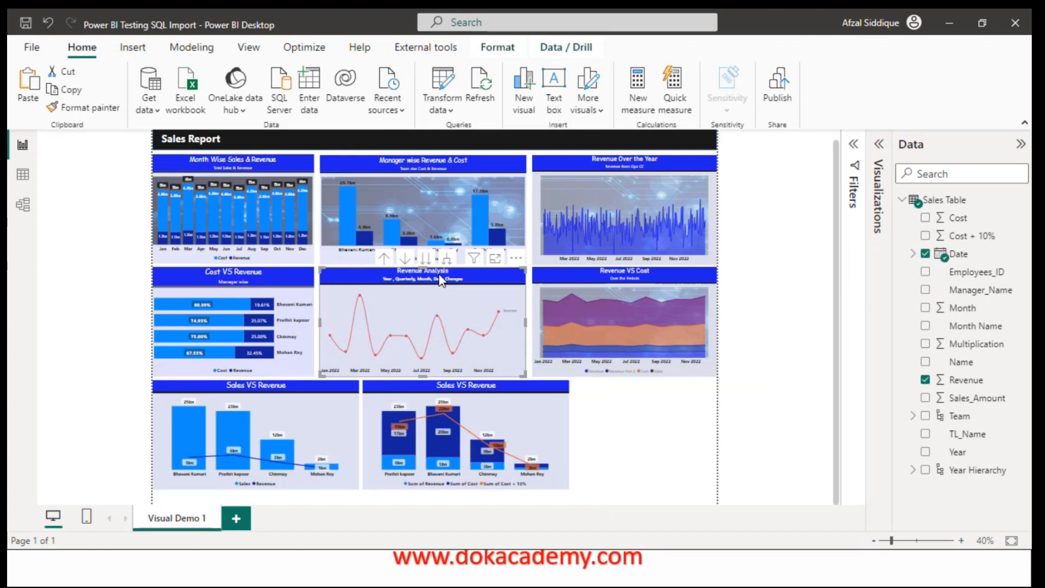
mouse_move(358, 325)
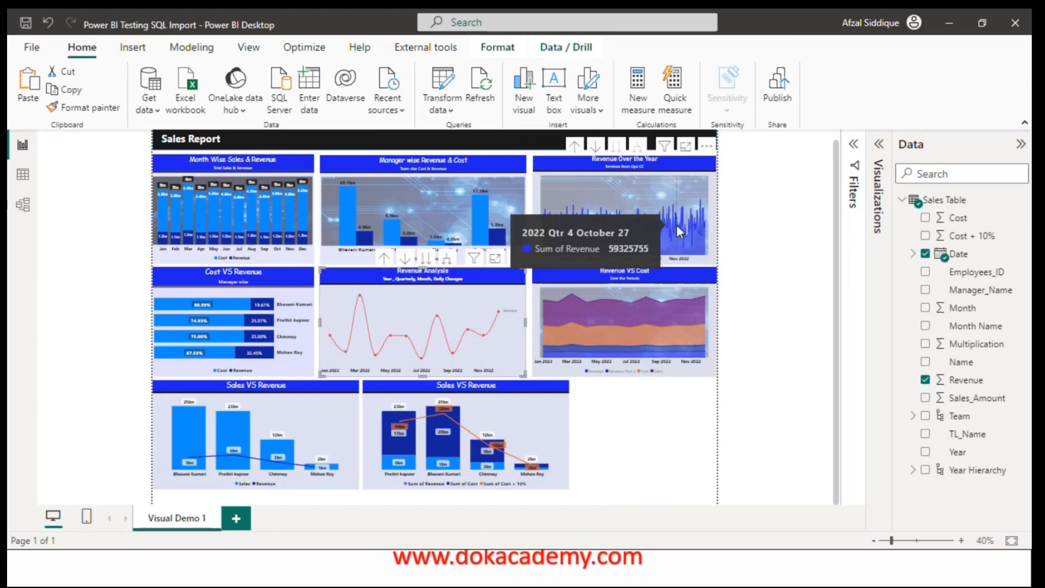
click(593, 273)
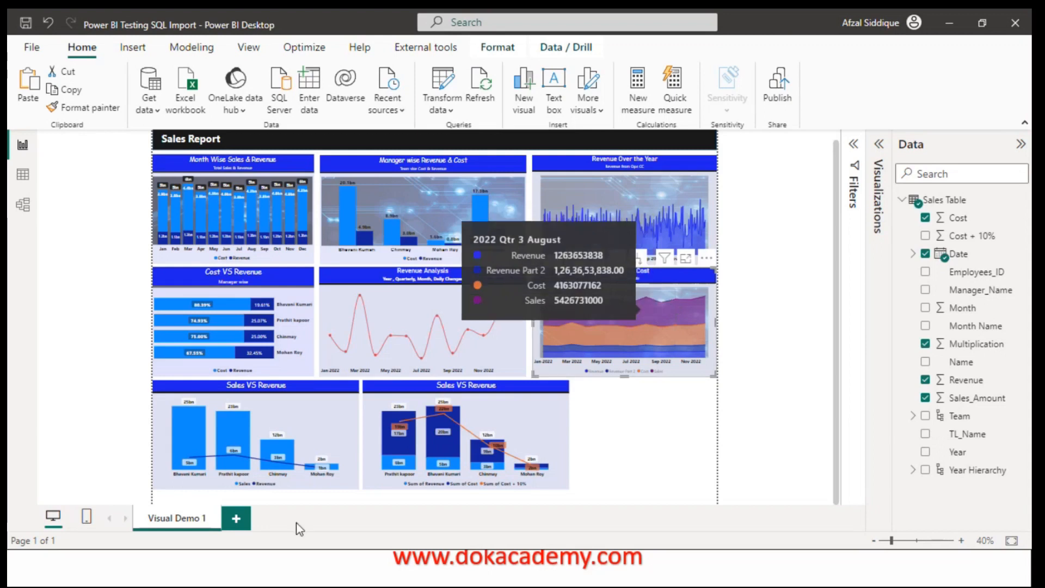
mouse_move(248, 426)
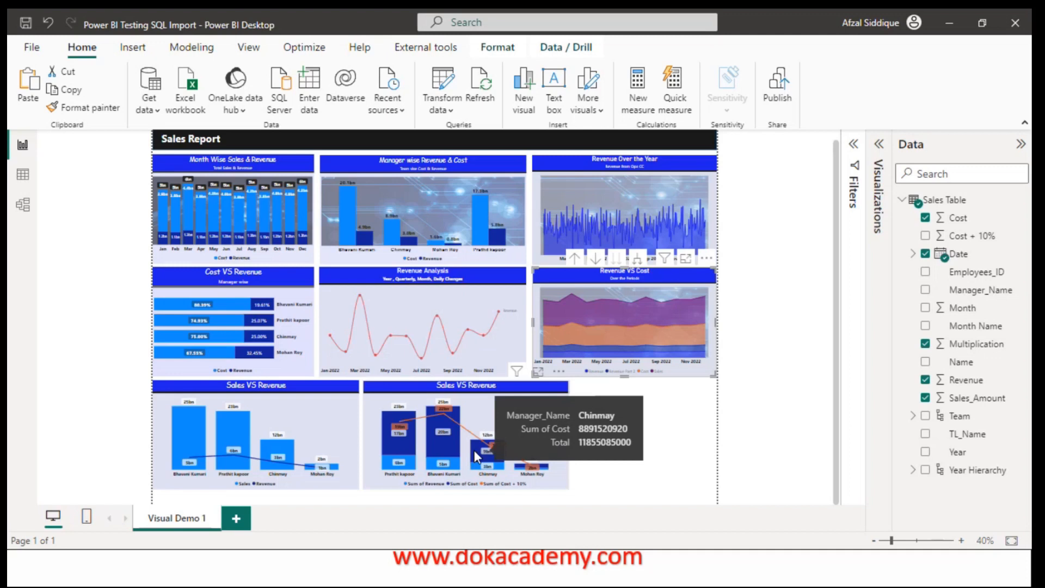
Step: Switch to the DOK Academy Power BI presentation slide
key(alt+Tab)
key(alt+Tab)
key(alt+shift+Tab)
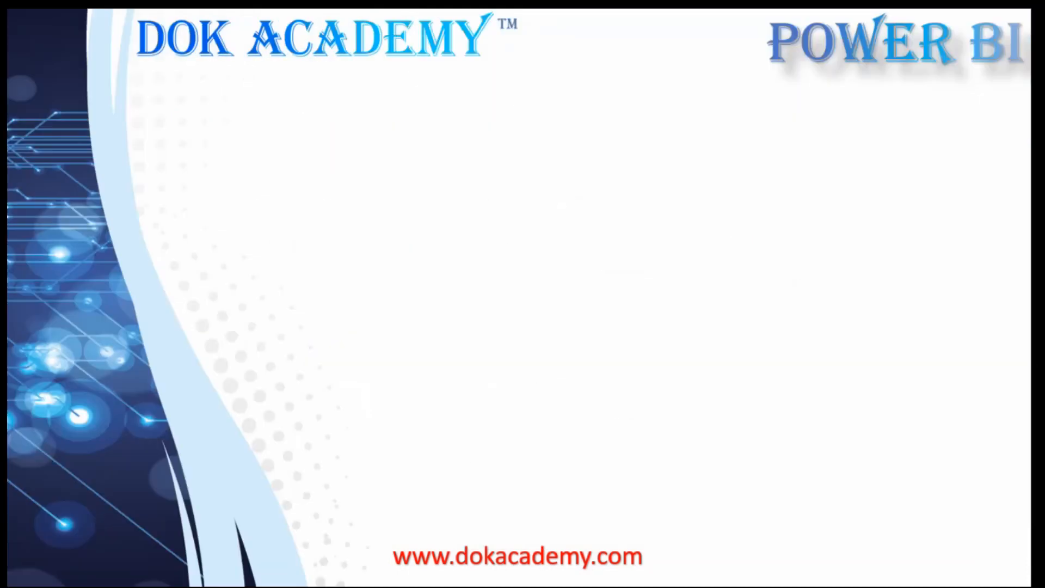